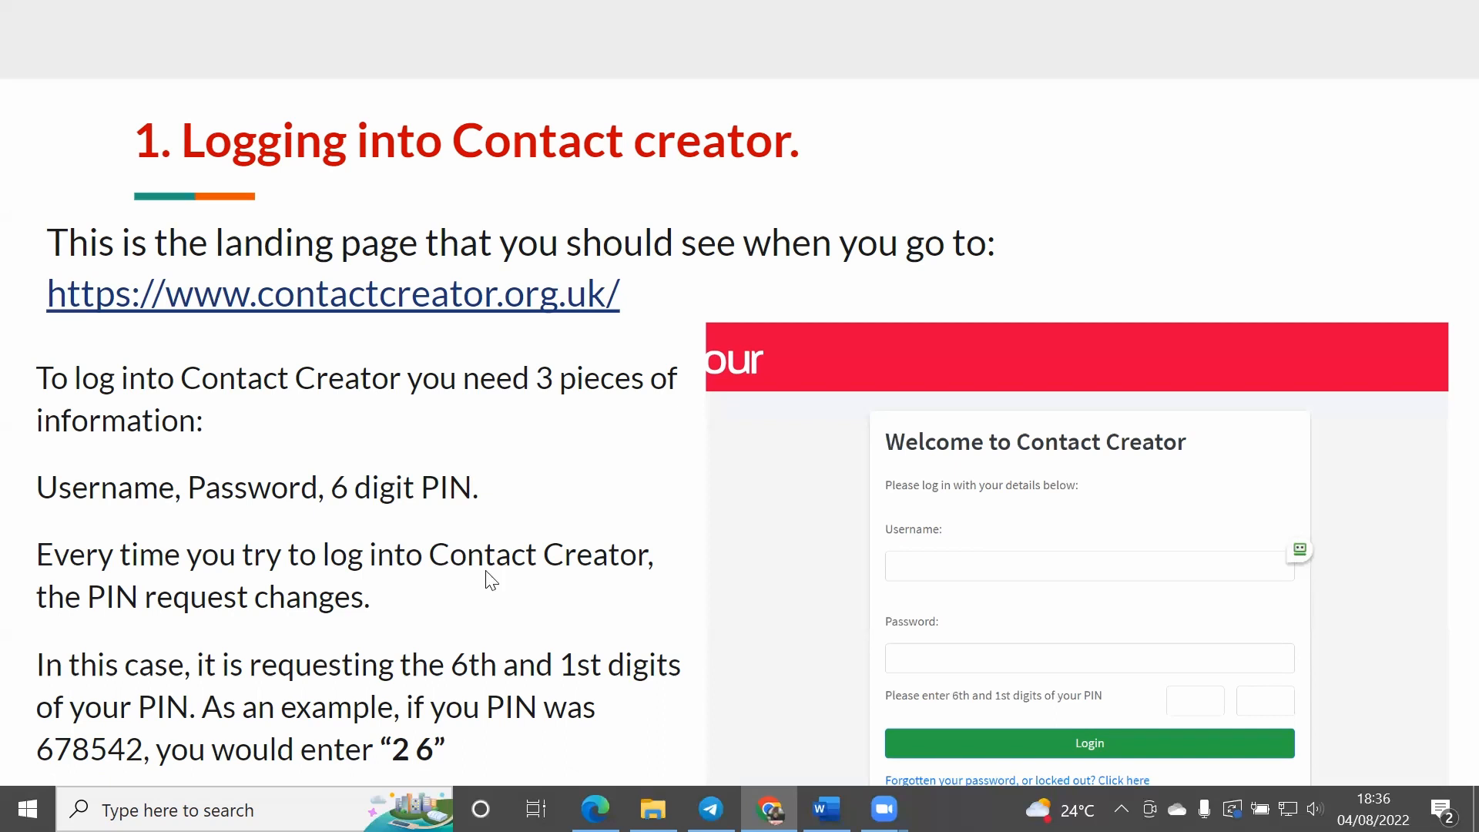
Step: Leave the slide presentation and reload Contact Creator's geography selection page in its browser window
click(751, 805)
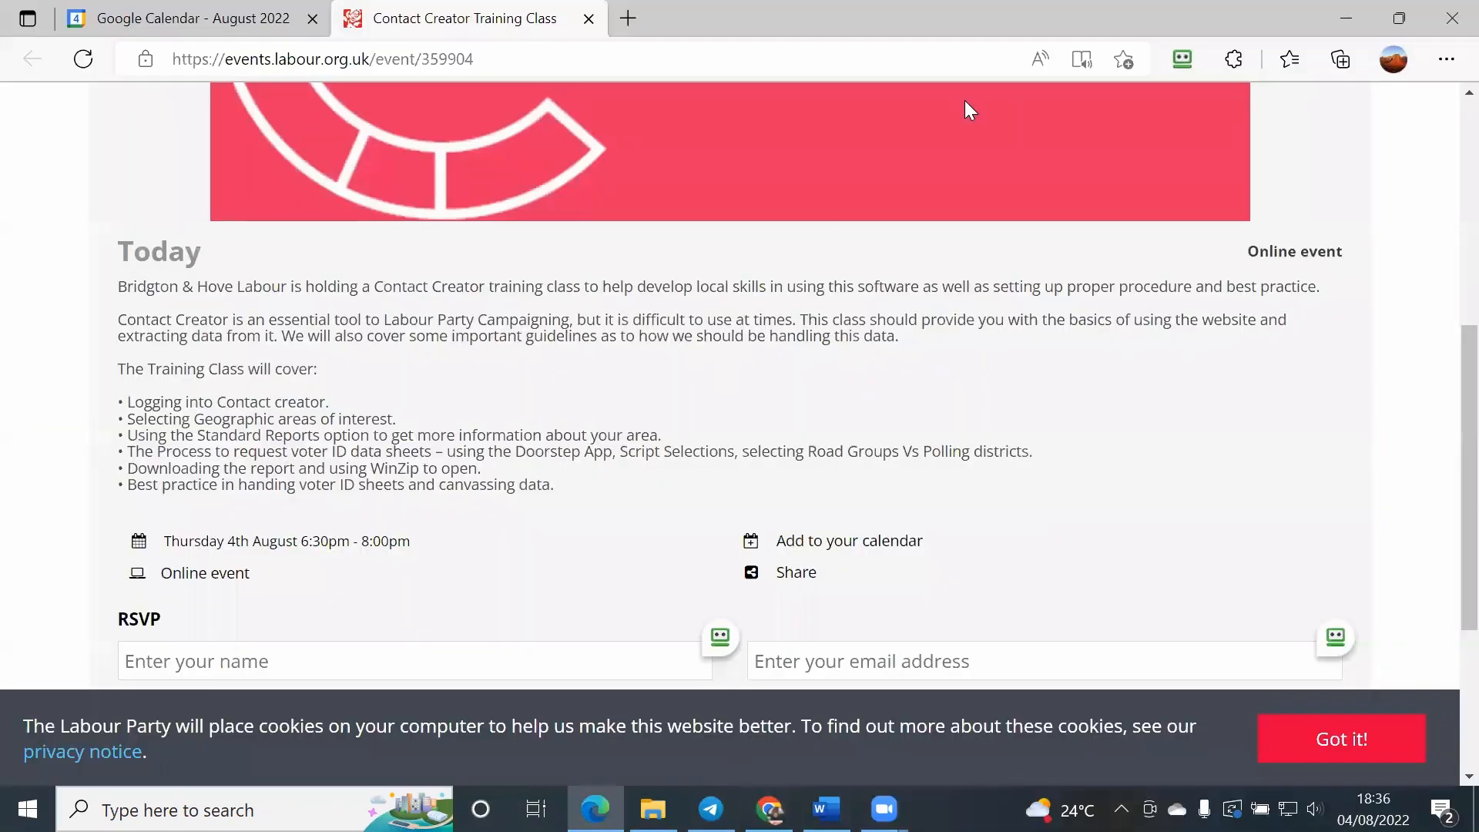
key(alt+Tab)
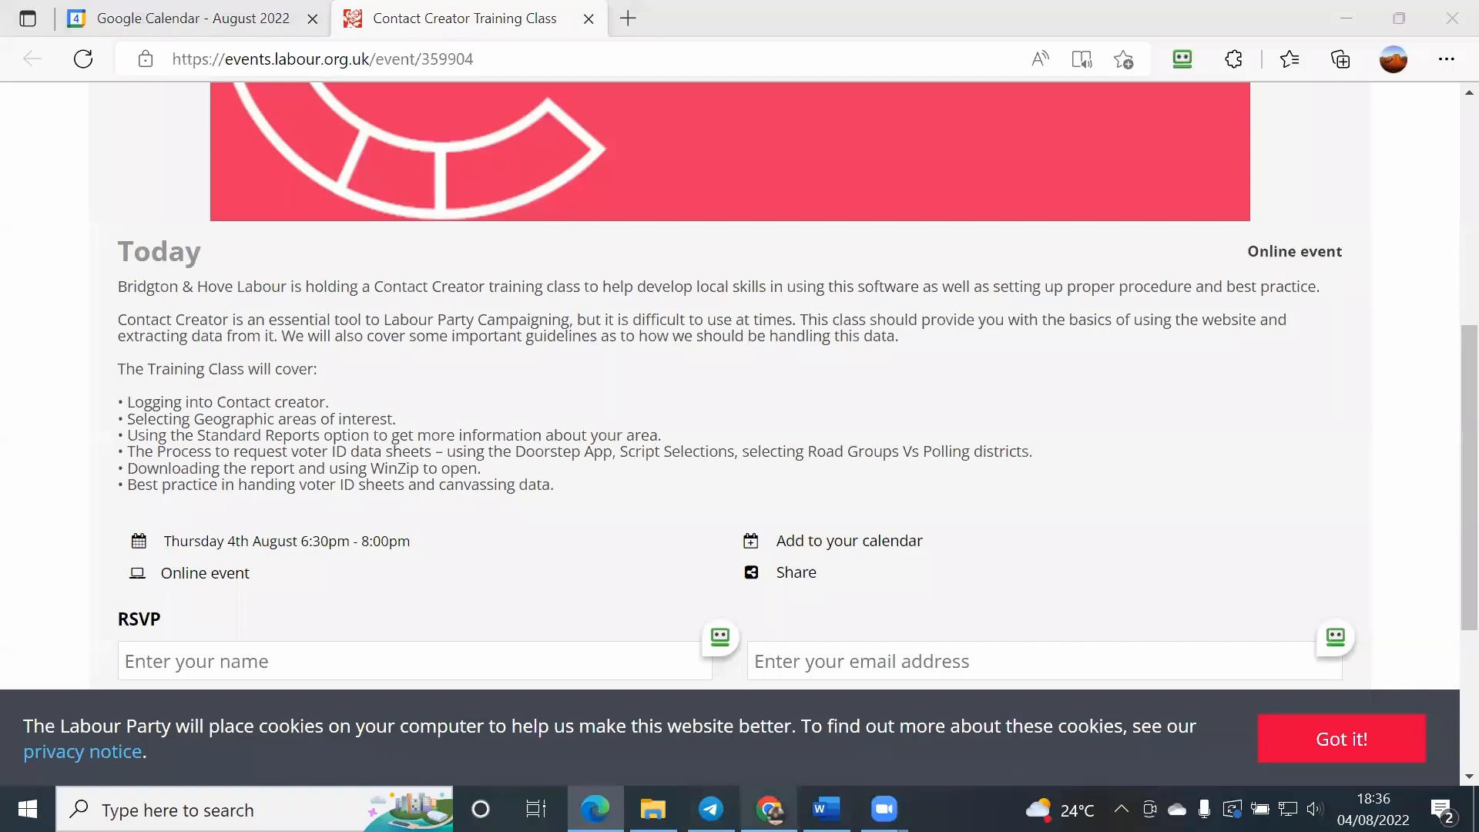
key(Escape)
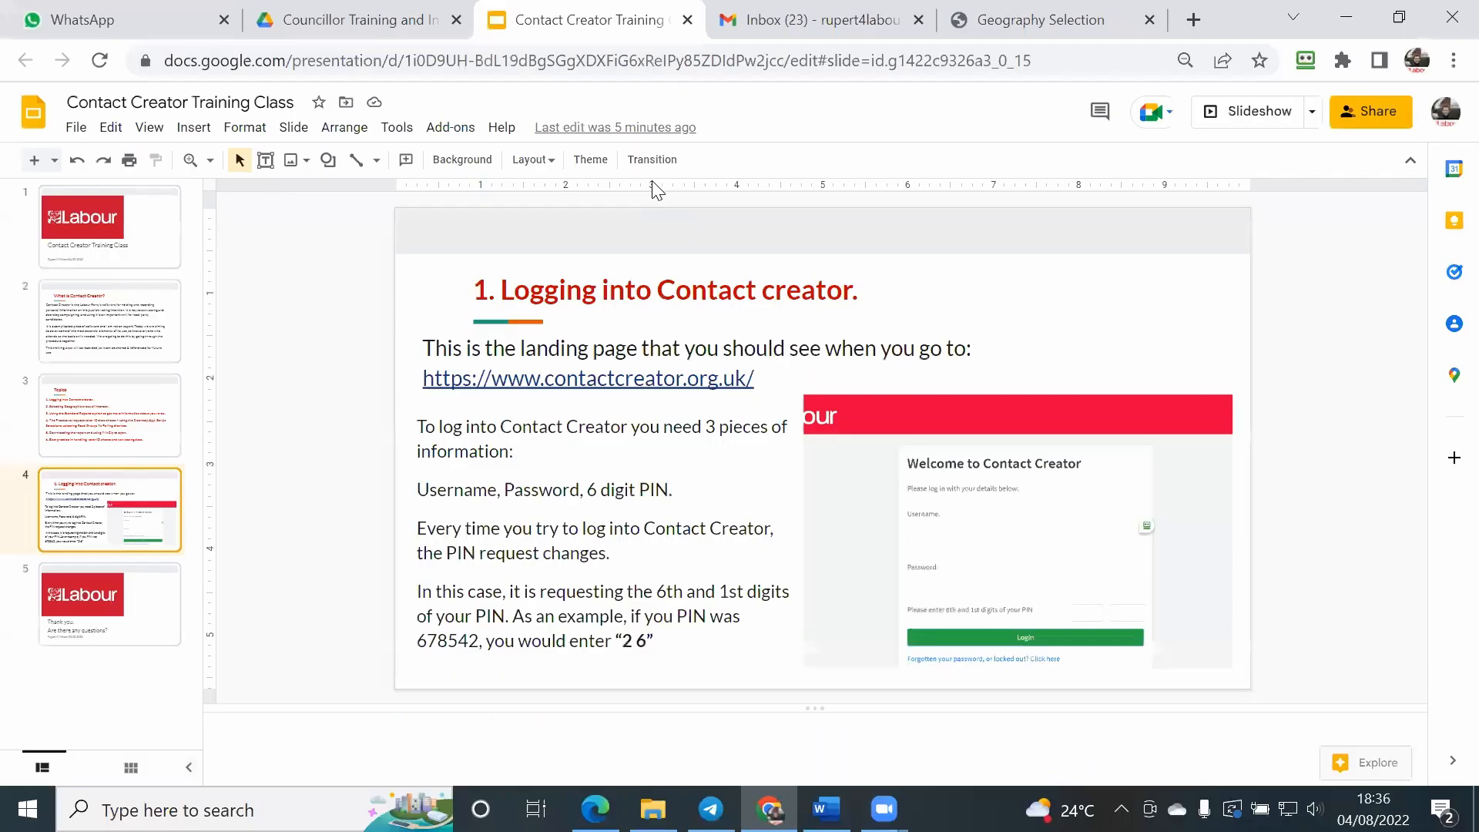
click(1063, 20)
scroll(293, 274, down, 1)
scroll(292, 279, up, 1)
click(100, 61)
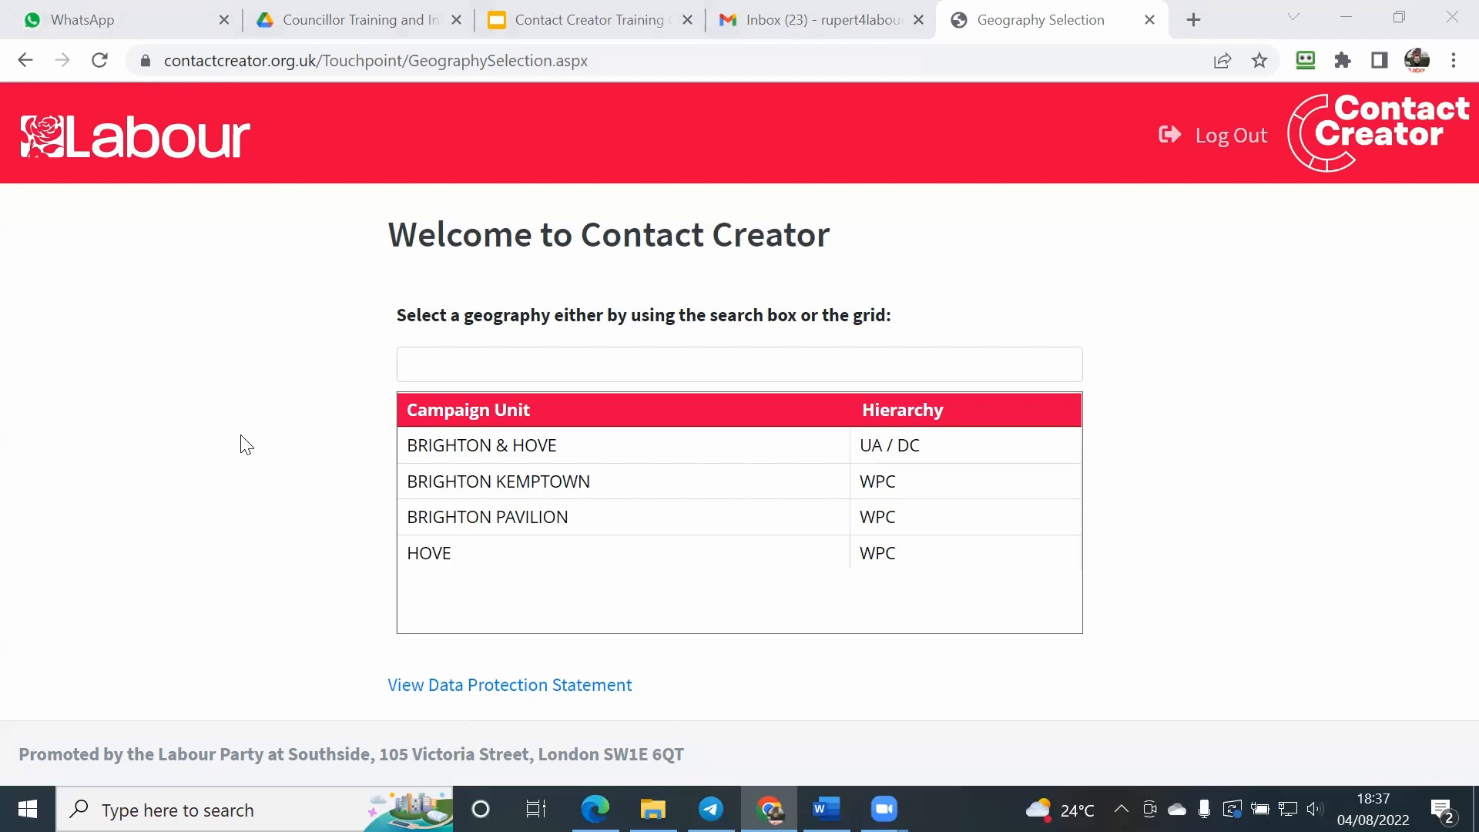
Step: Select the BRIGHTON KEMPTOWN campaign unit and show the units within it
click(462, 478)
scroll(298, 402, down, 1)
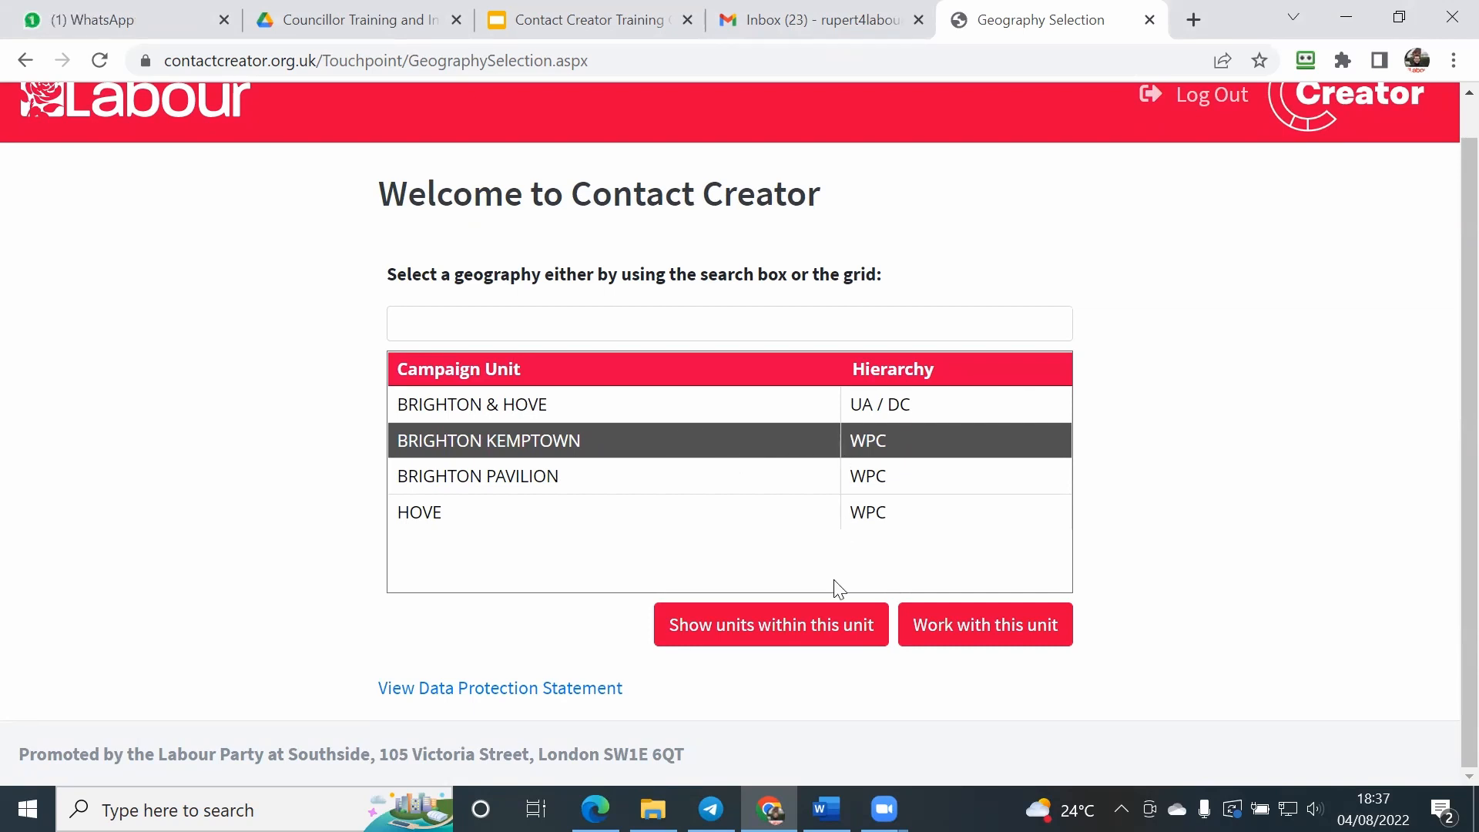
click(770, 628)
scroll(333, 527, down, 1)
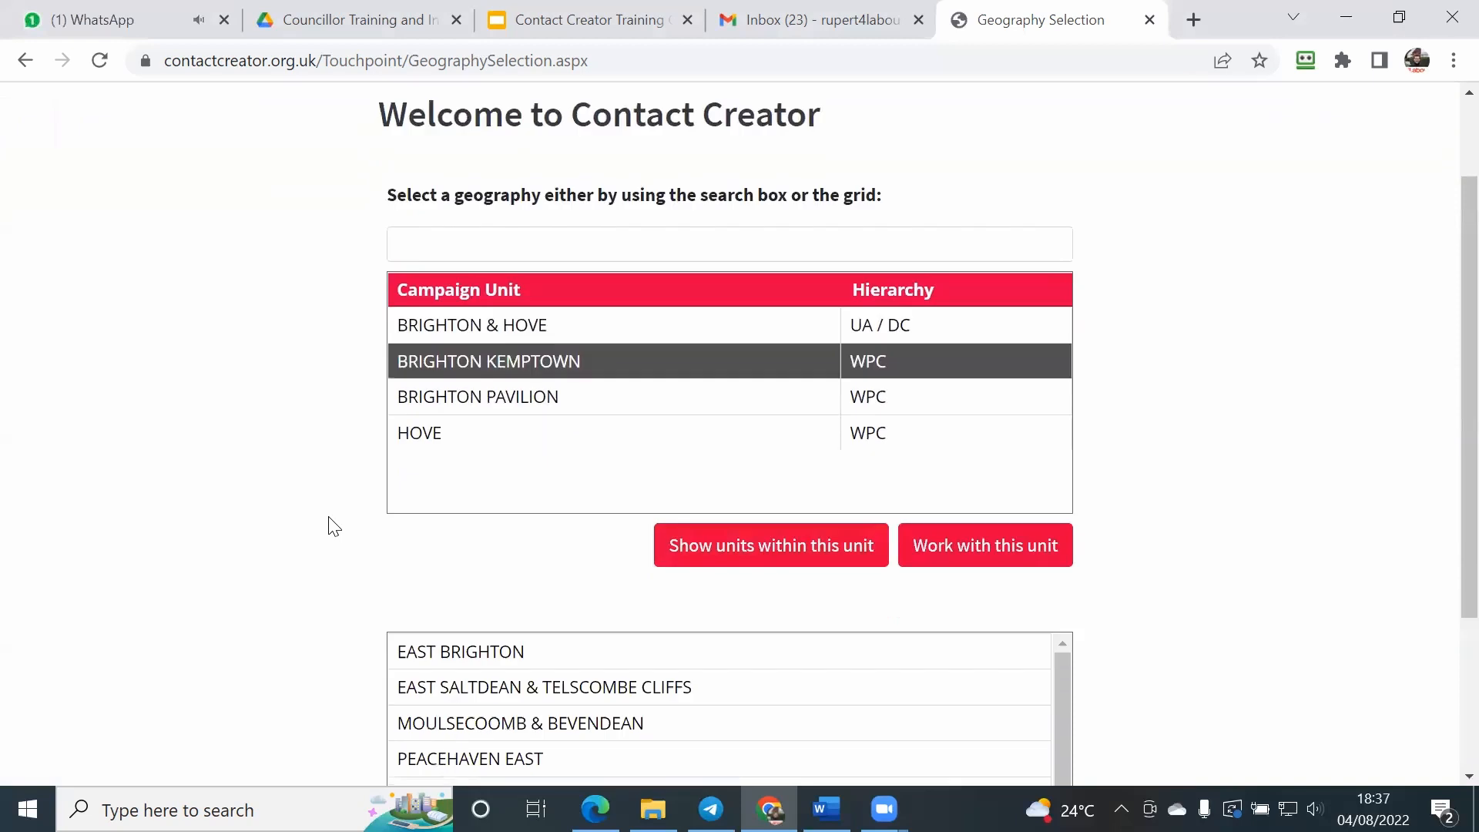
Step: Choose ROTTINGDEAN COASTAL from the units within Brighton Kemptown and start working with it
scroll(332, 526, down, 2)
scroll(328, 530, down, 1)
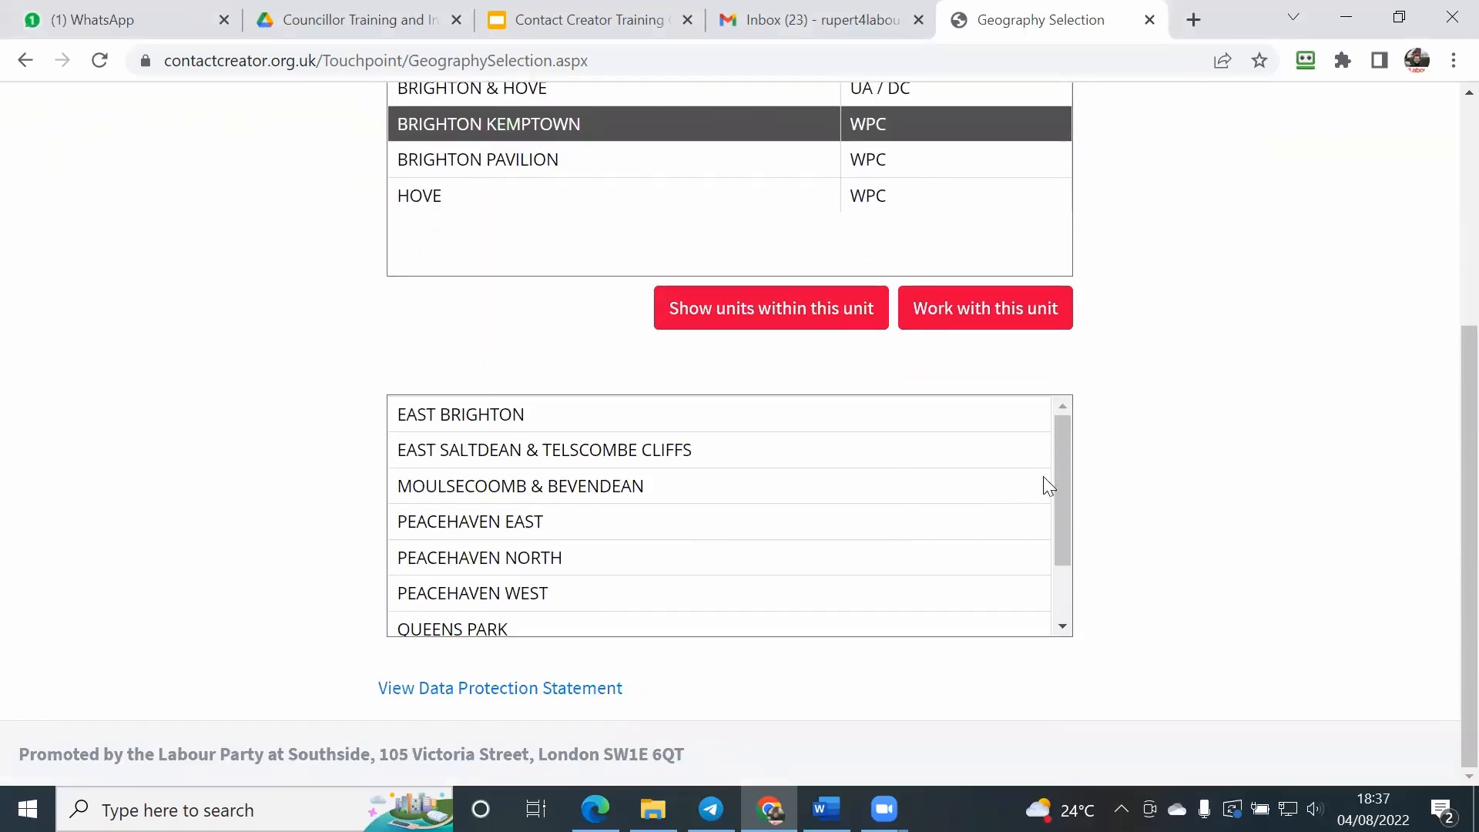
scroll(1062, 472, down, 2)
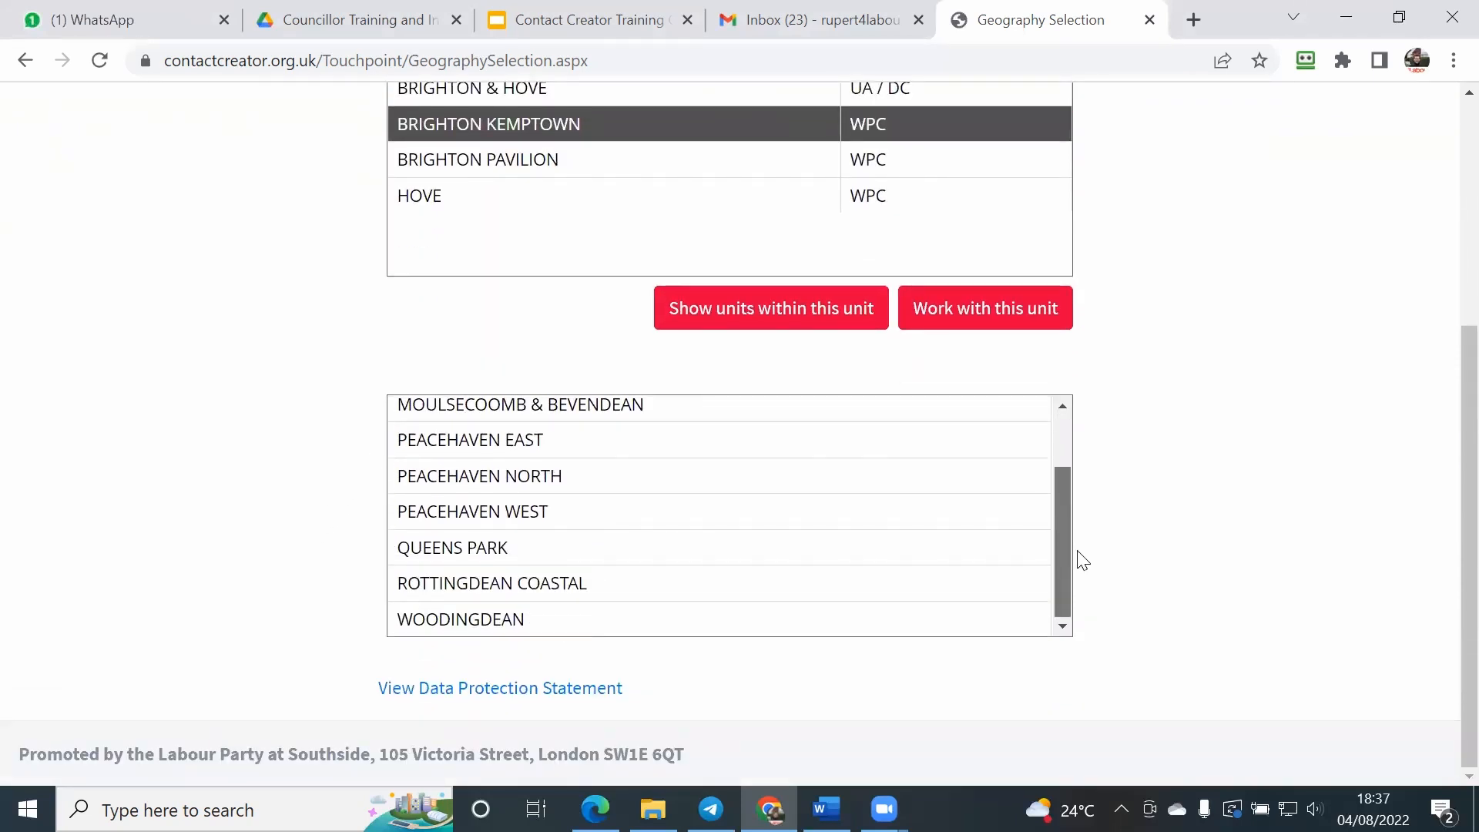
click(744, 585)
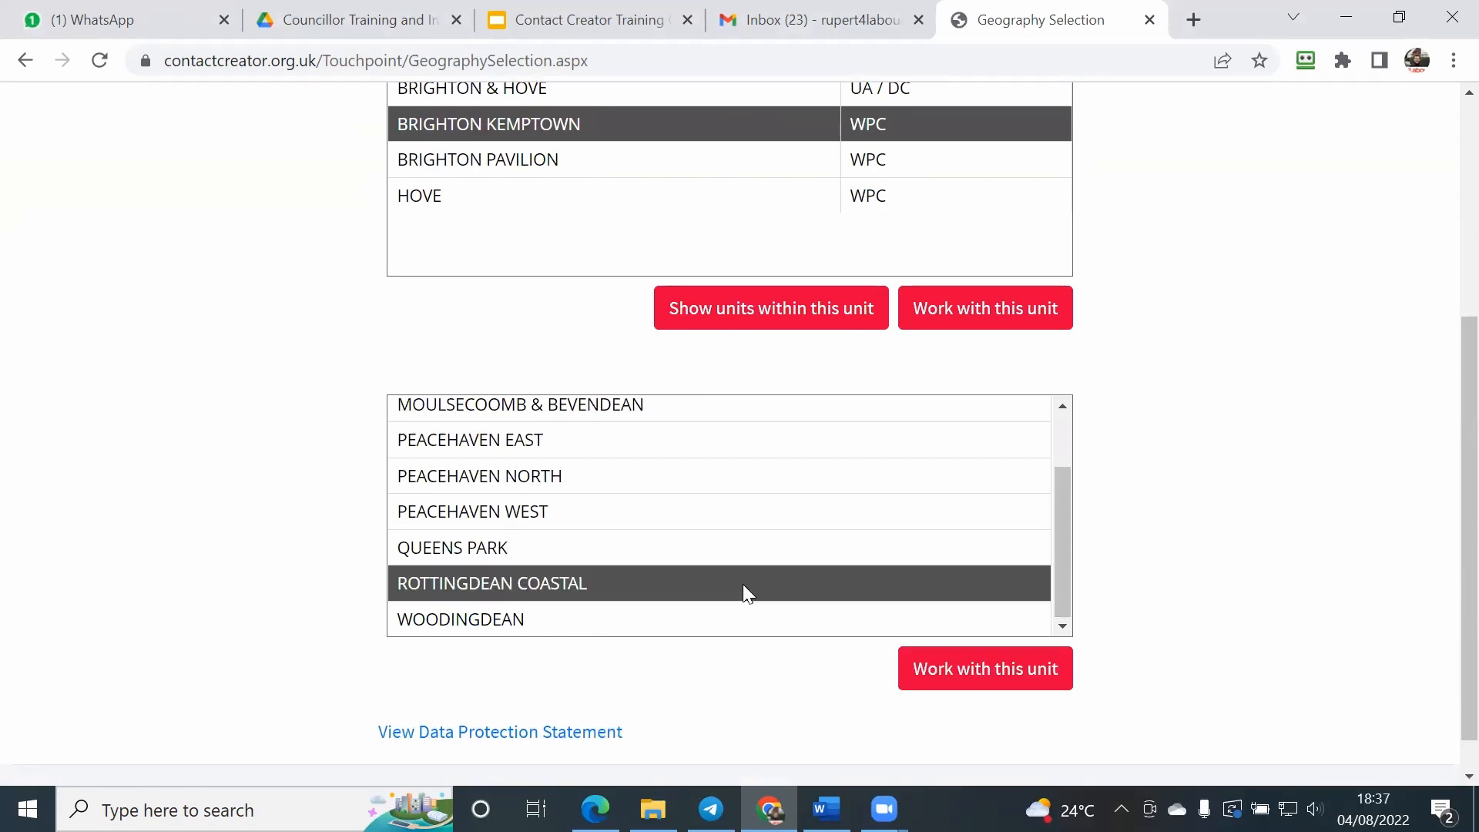
click(945, 682)
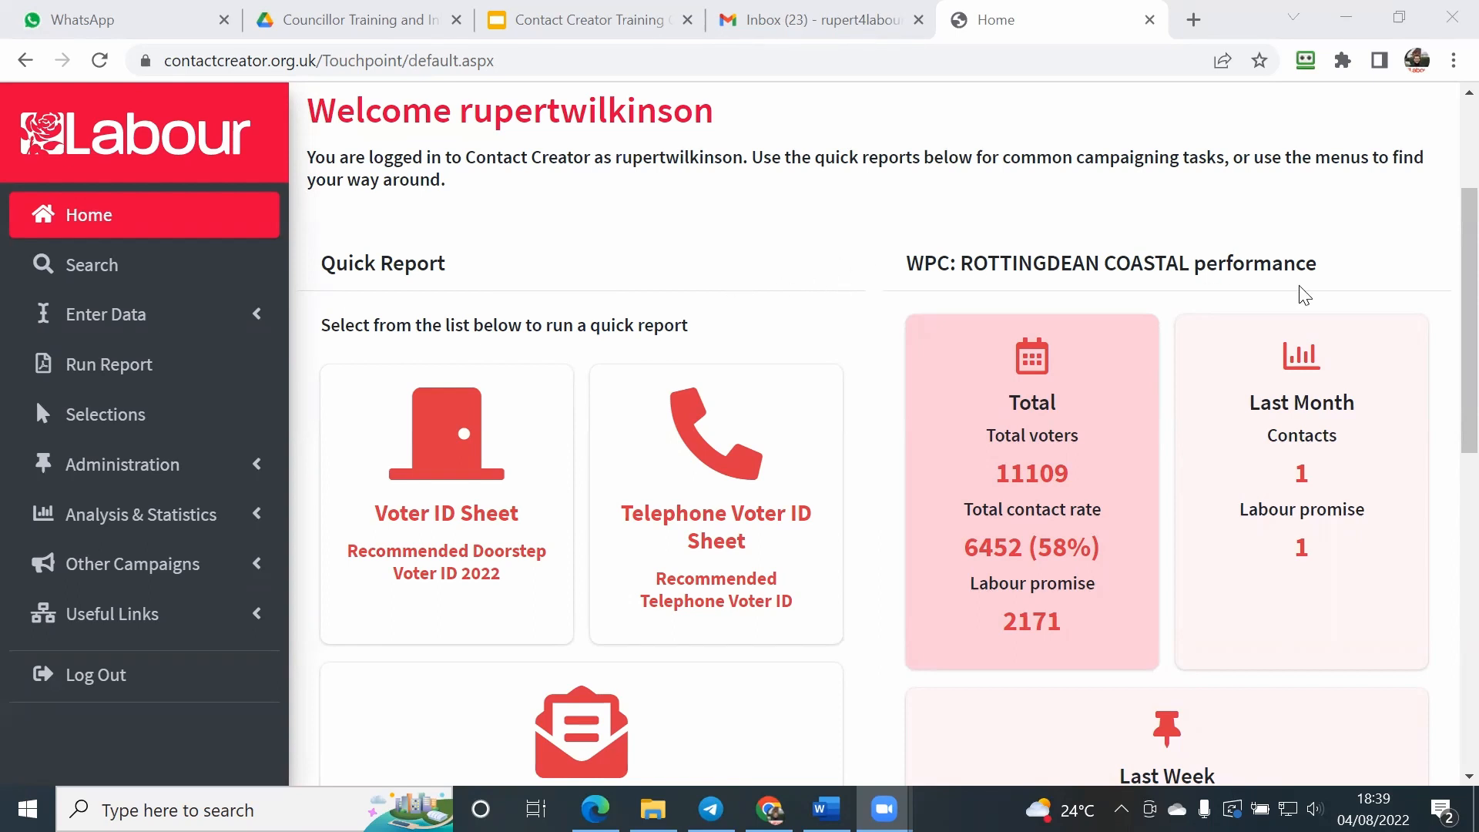
Step: Look over the Rottingdean Coastal performance figures and expand the Standard Reports under Analysis & Statistics
scroll(1394, 373, down, 1)
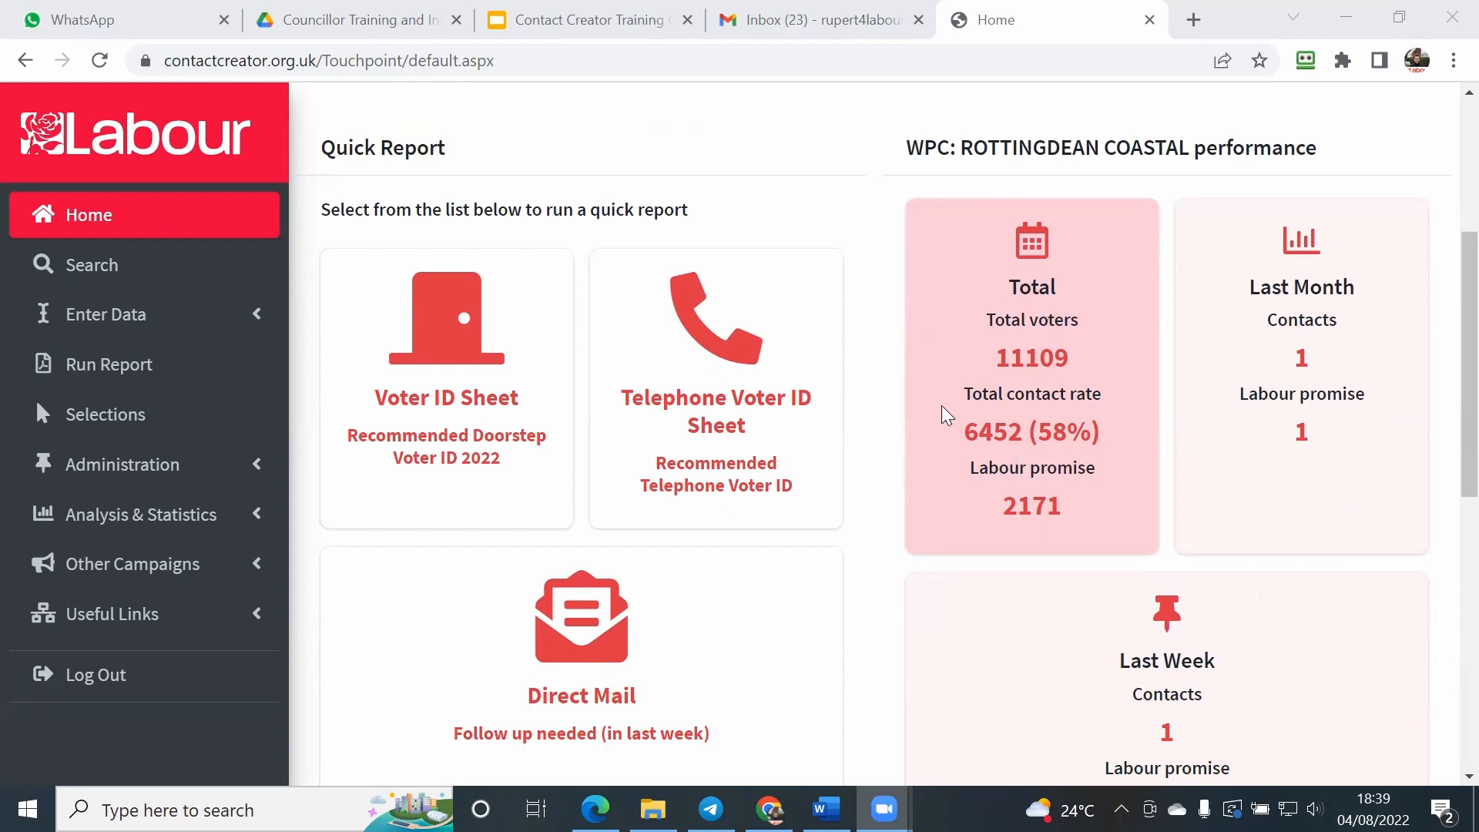
scroll(955, 486, down, 1)
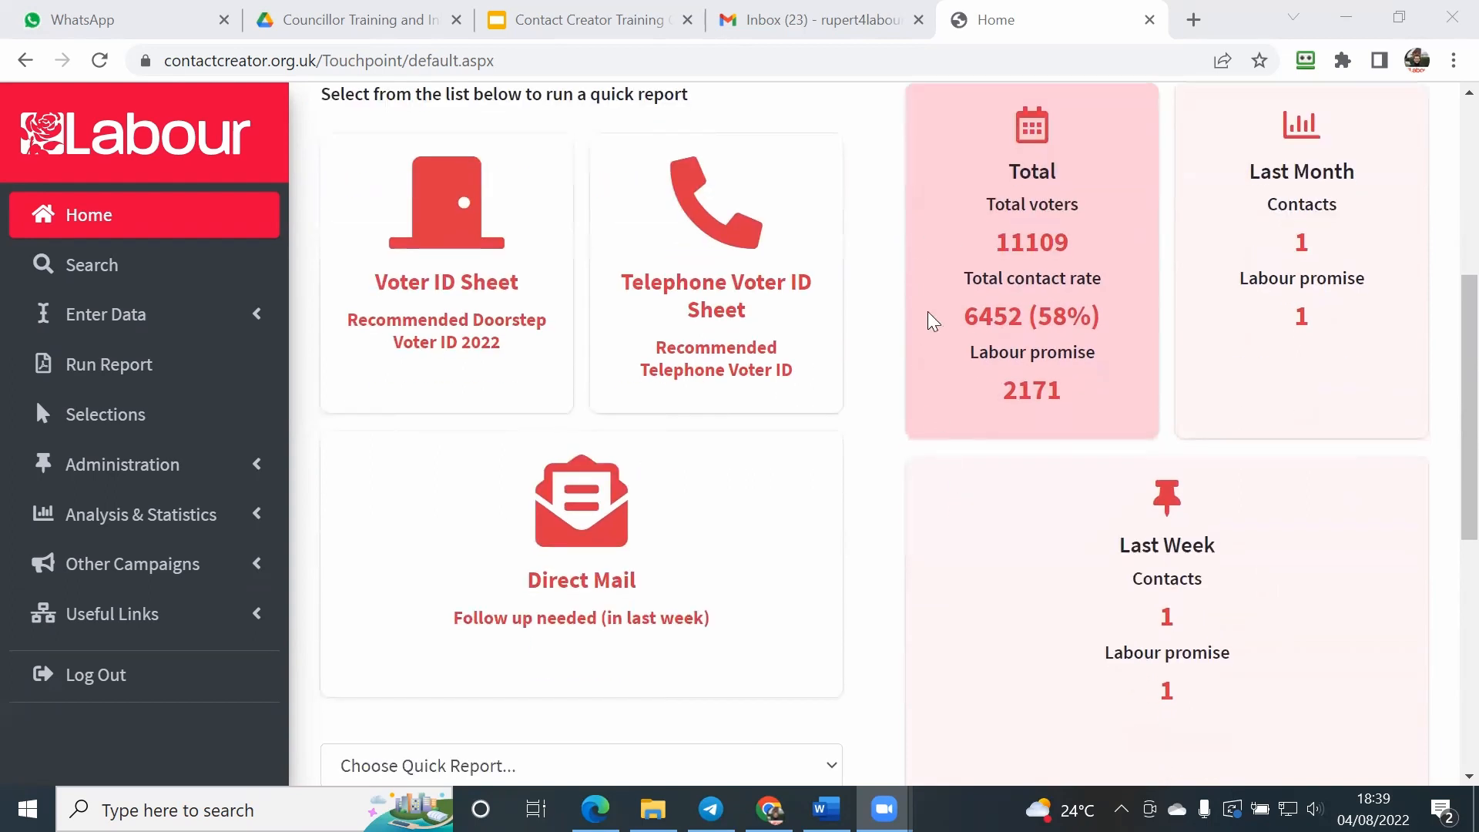
scroll(891, 258, up, 3)
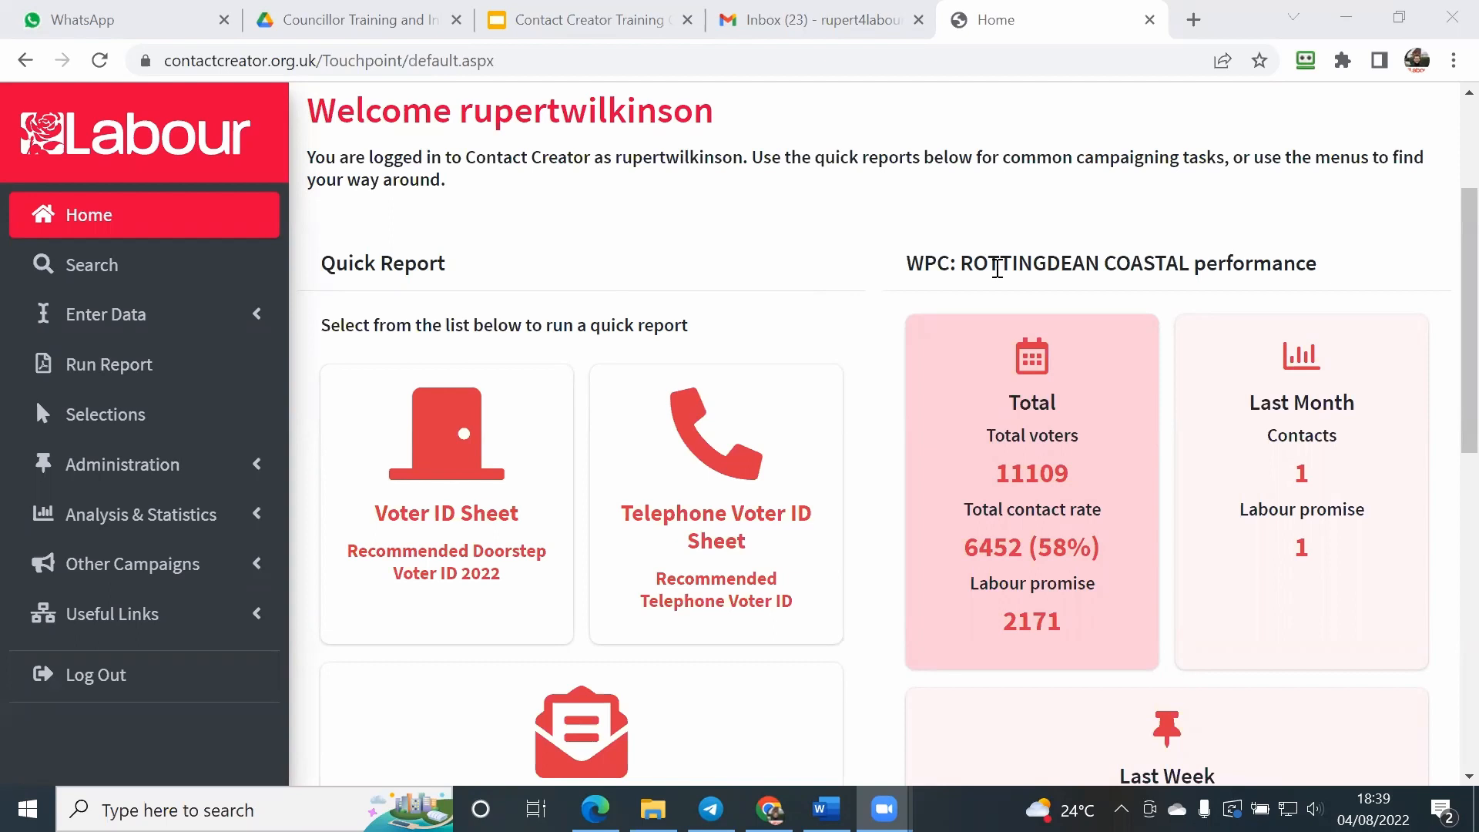
scroll(1241, 413, down, 1)
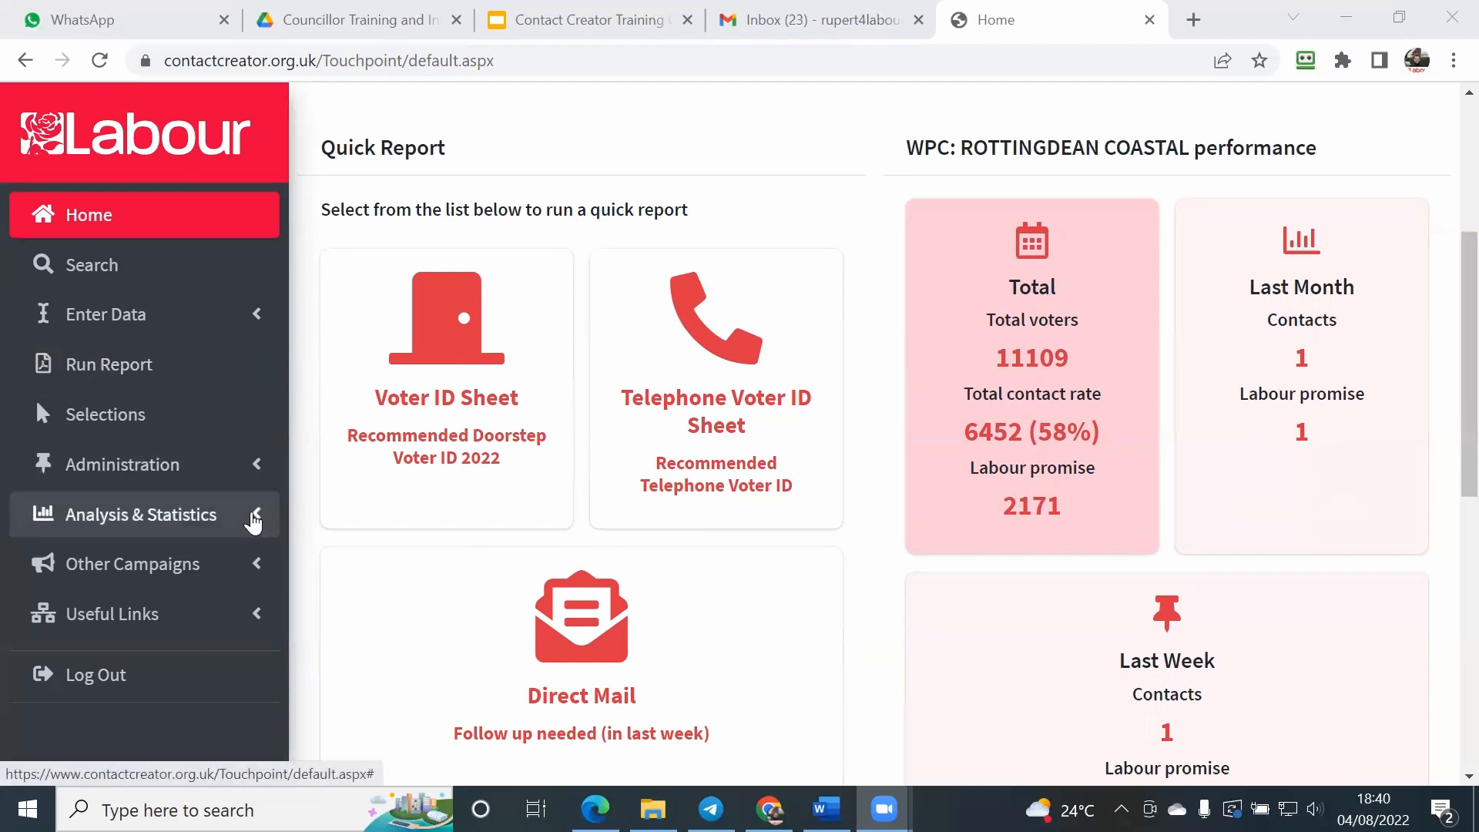
click(254, 516)
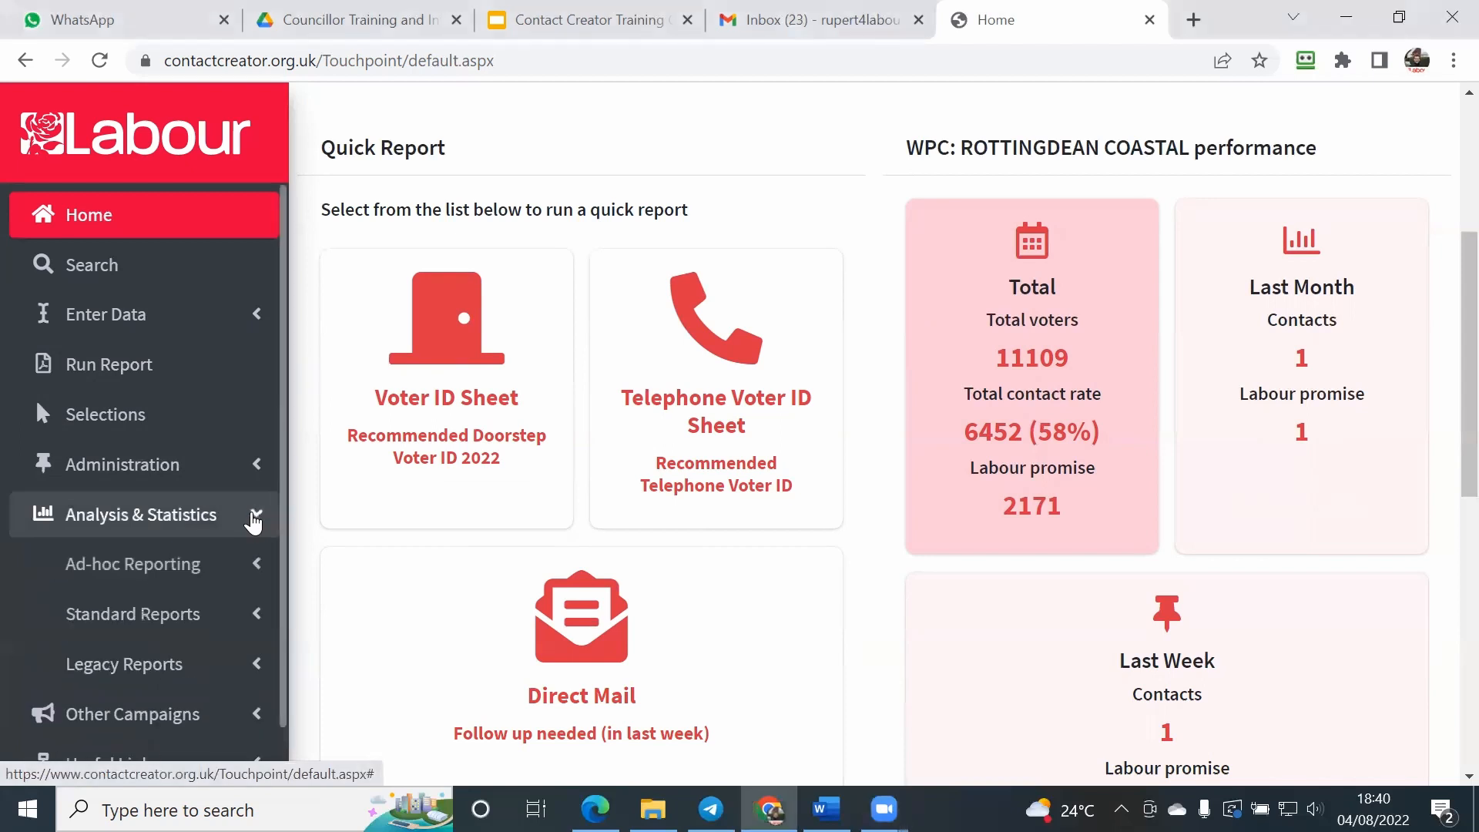
scroll(277, 531, down, 3)
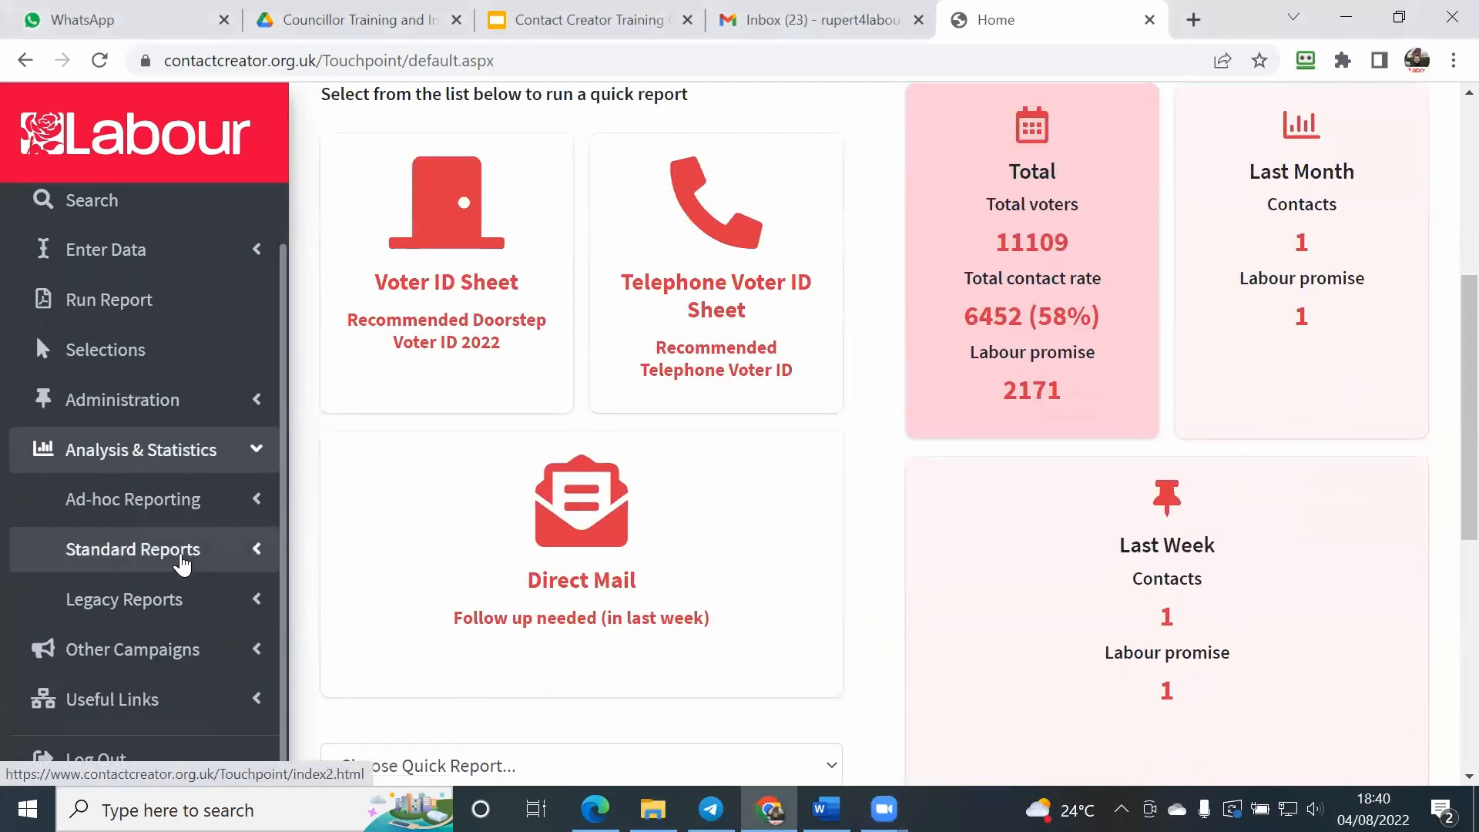
click(182, 565)
Step: Open the standard report on counts of electors and households by ward and polling district and street
scroll(285, 431, down, 5)
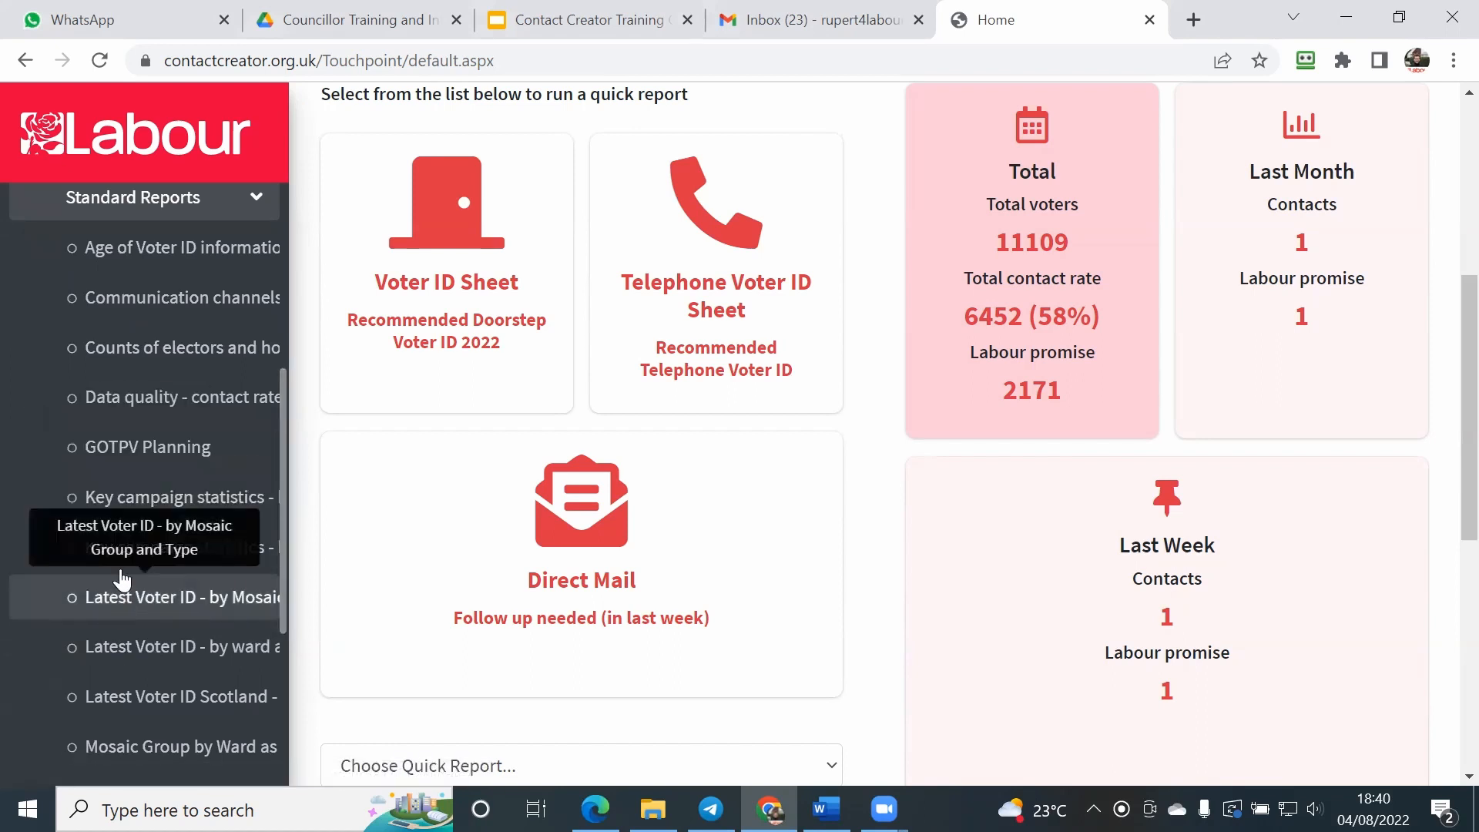
drag(282, 510, 279, 559)
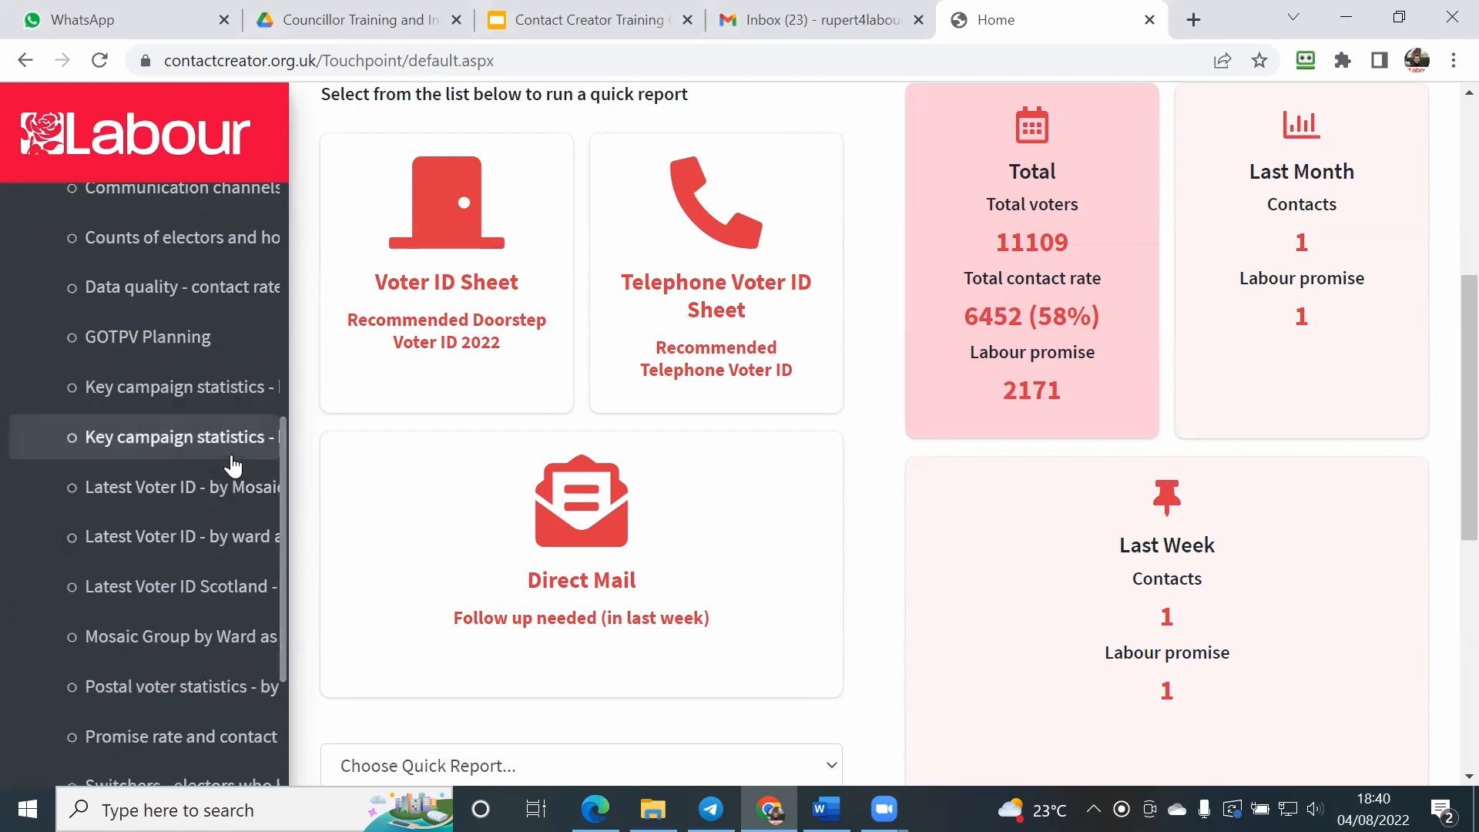
scroll(223, 455, up, 1)
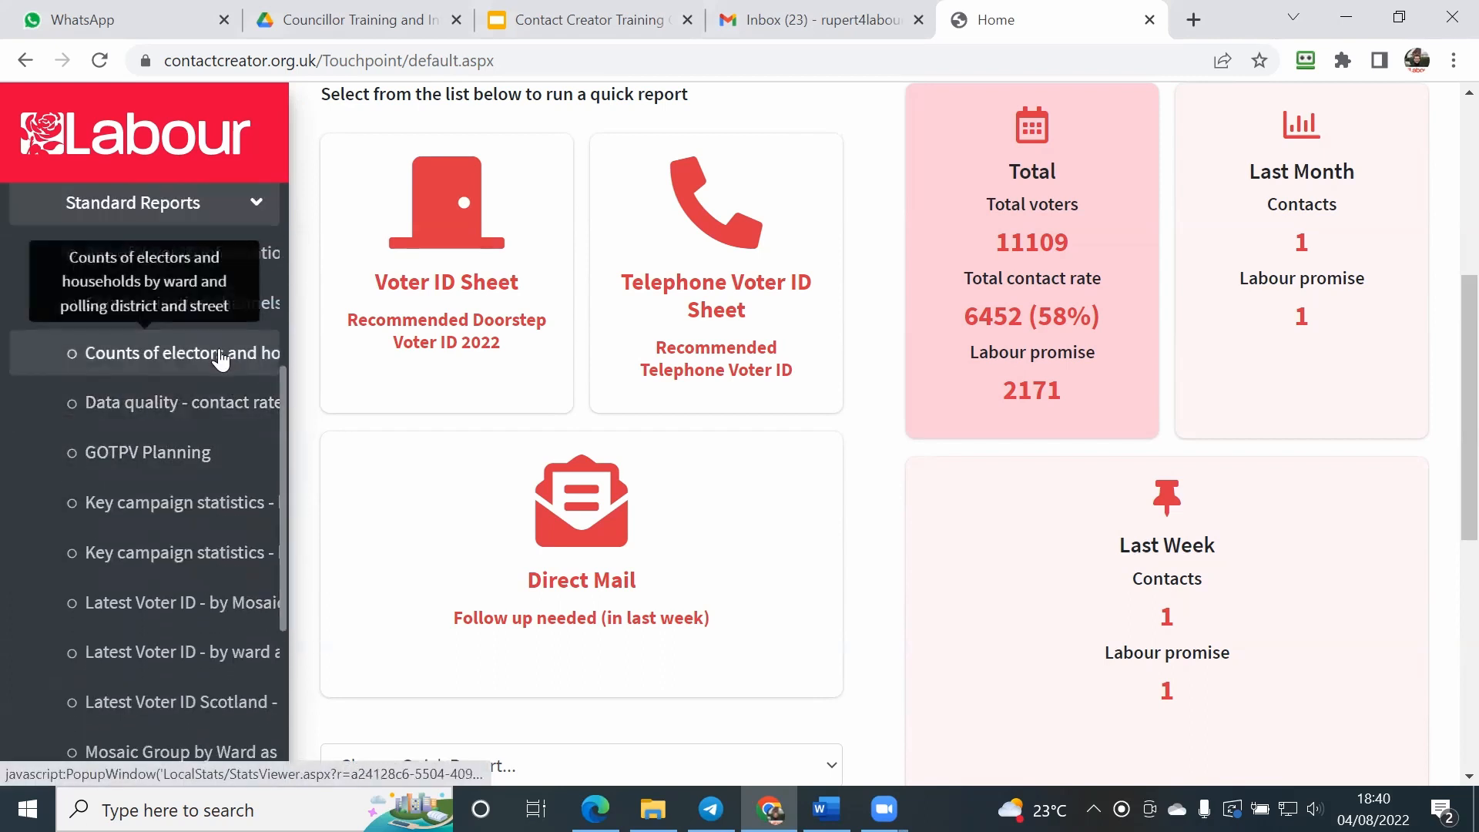
click(221, 356)
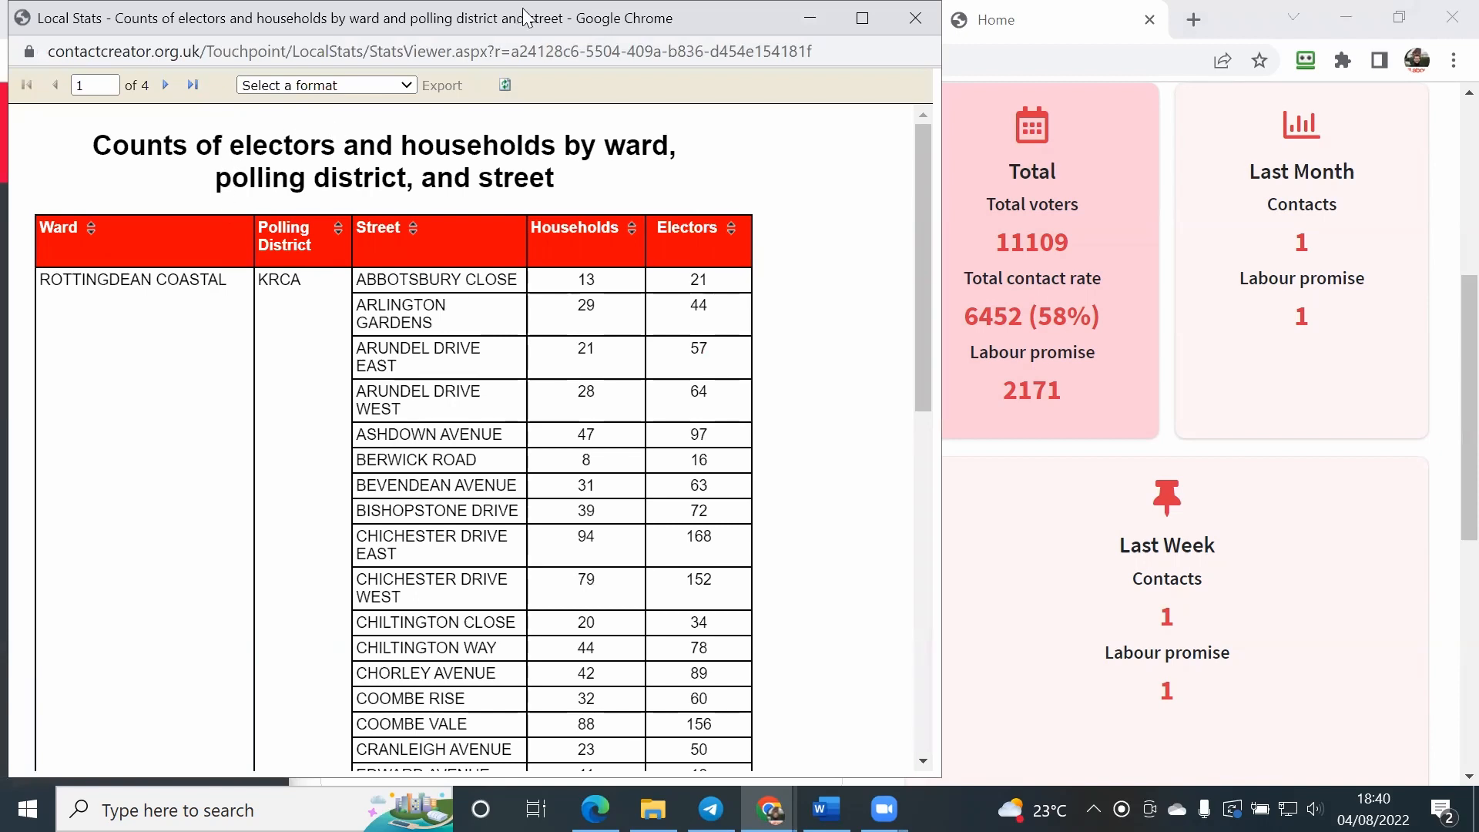
Step: Export the counts of electors and households report in PDF format
drag(523, 17, 776, 17)
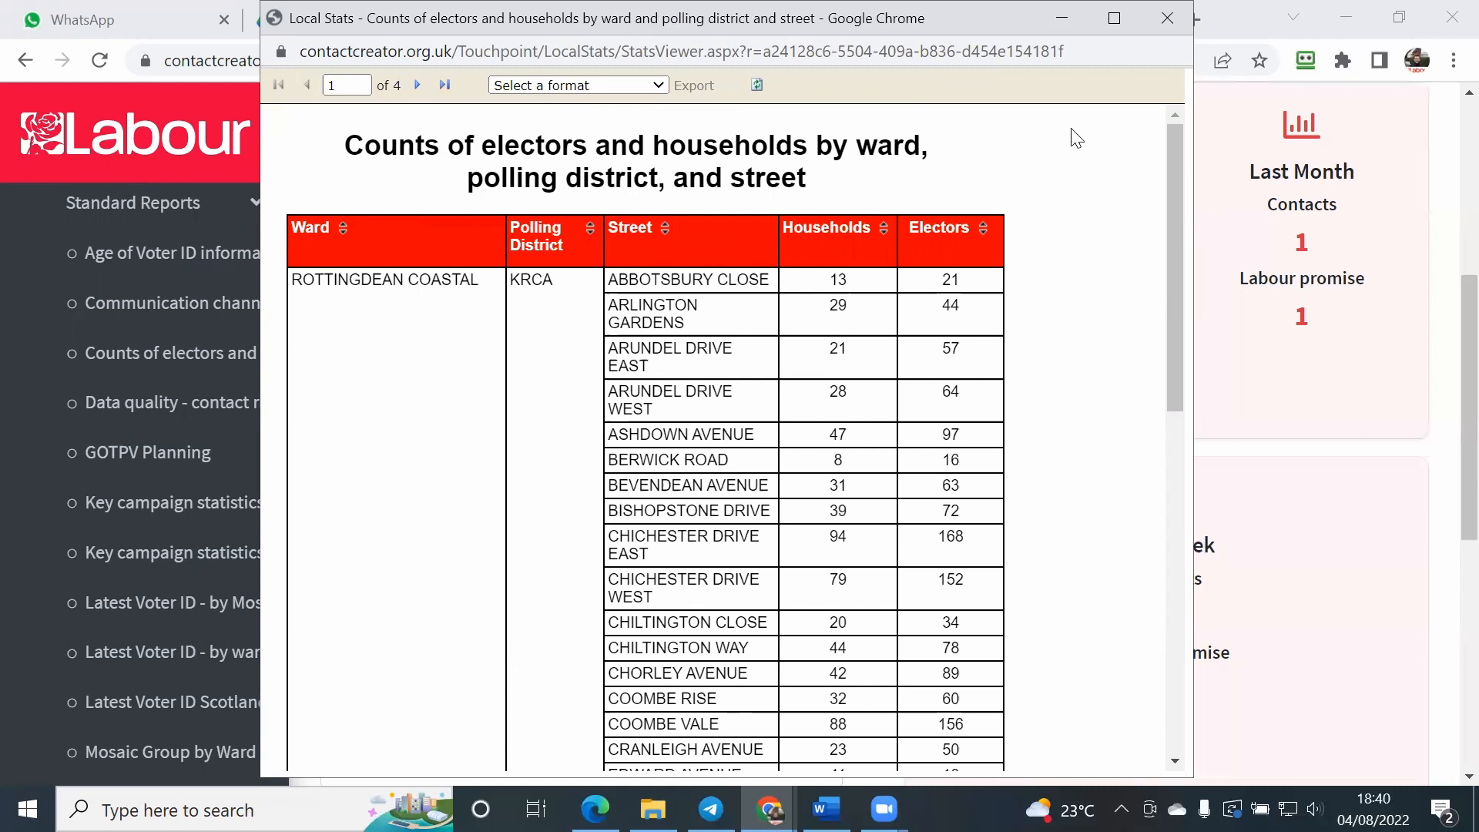
drag(767, 10, 594, 15)
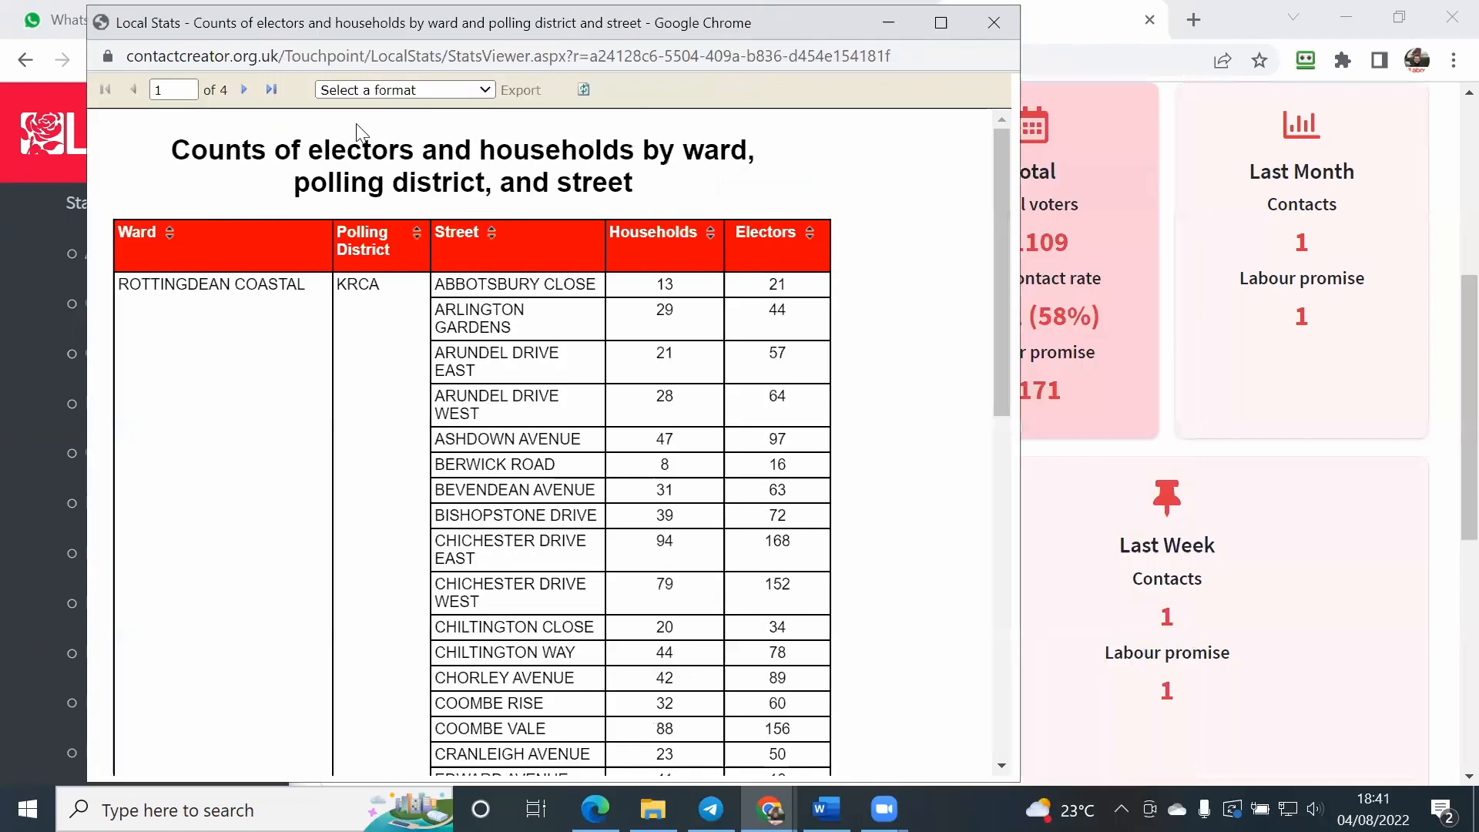
click(362, 90)
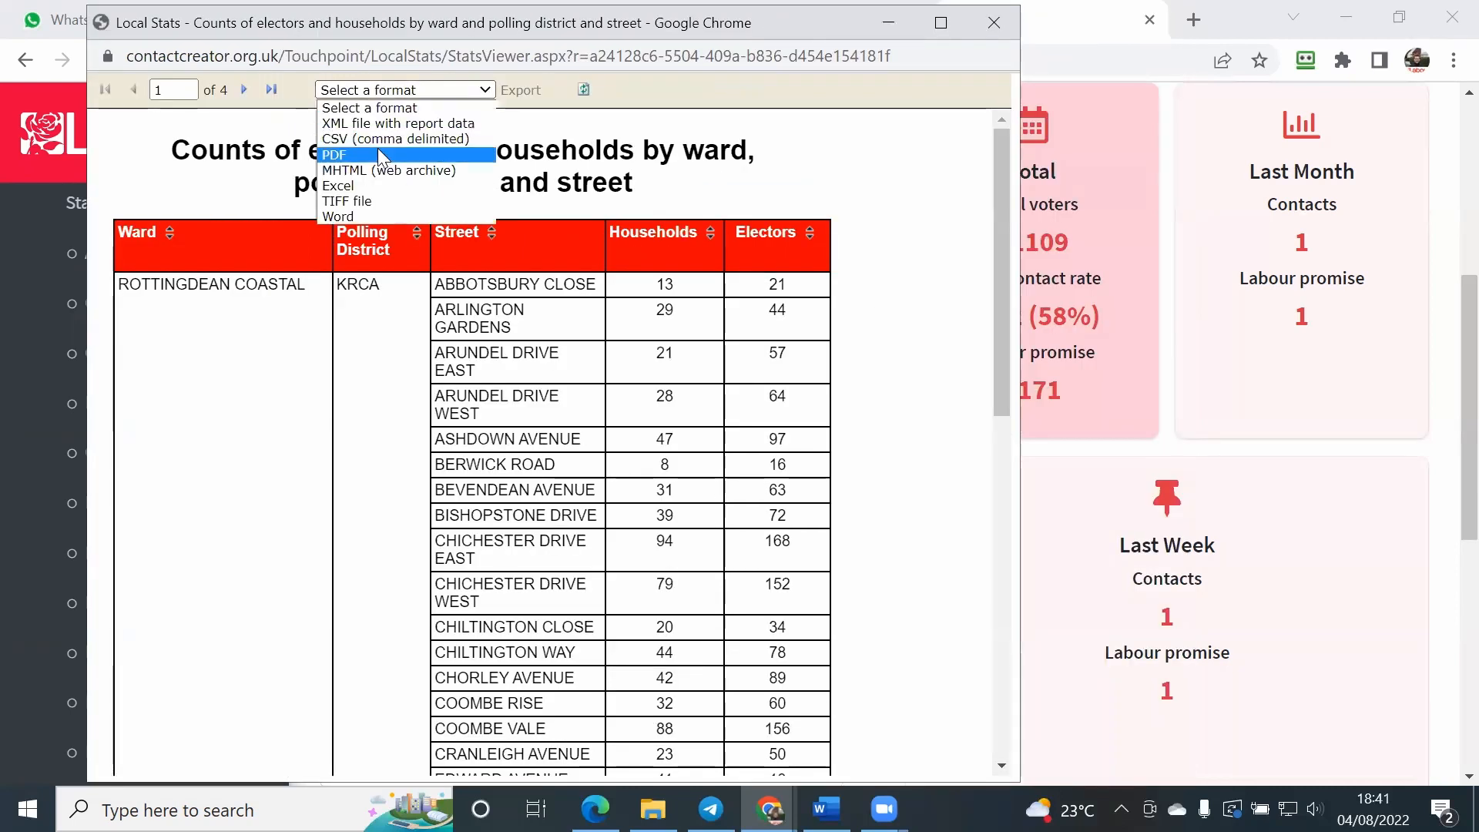
click(347, 155)
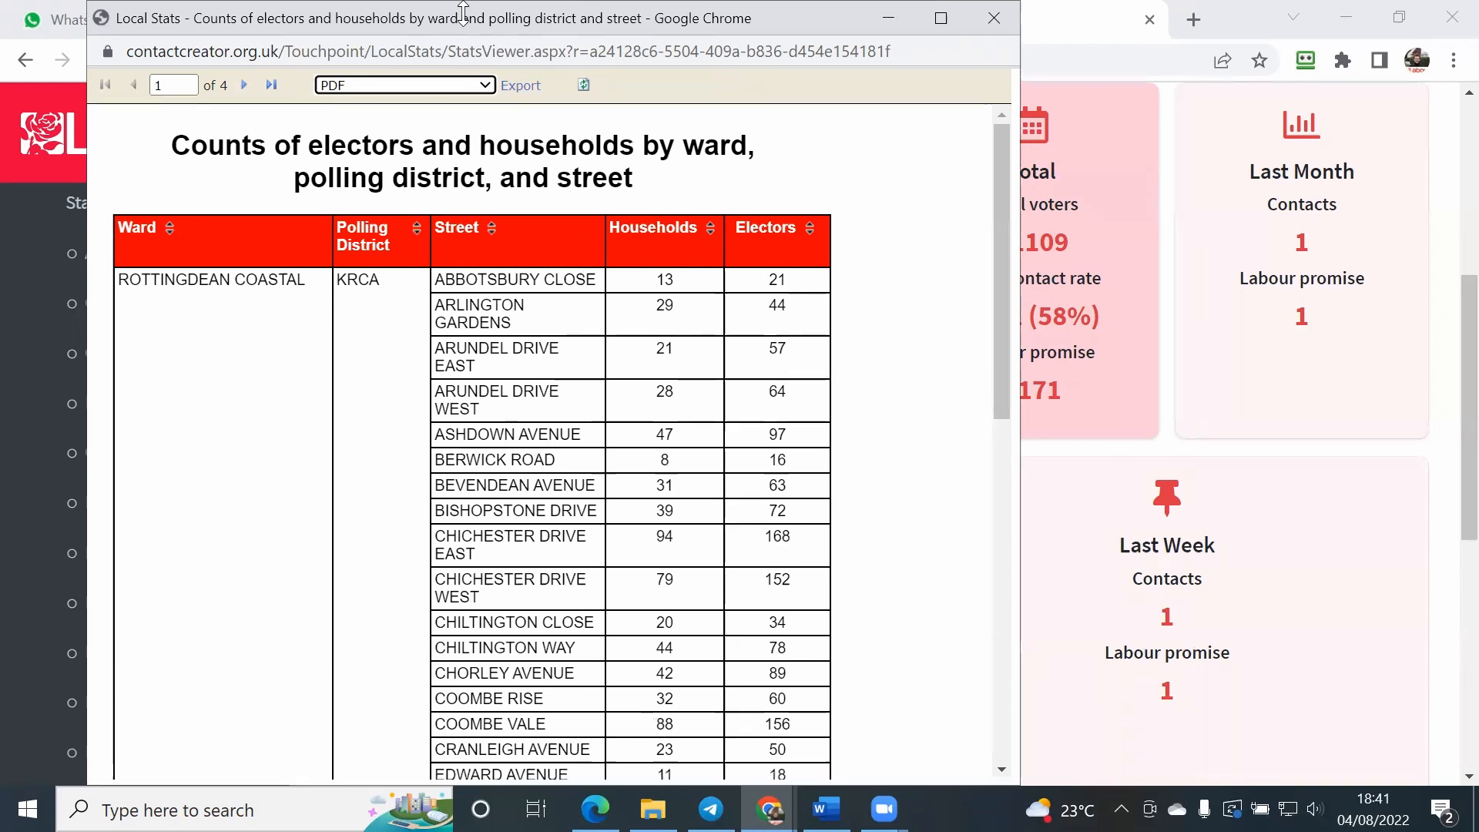
drag(564, 22, 475, 17)
click(432, 86)
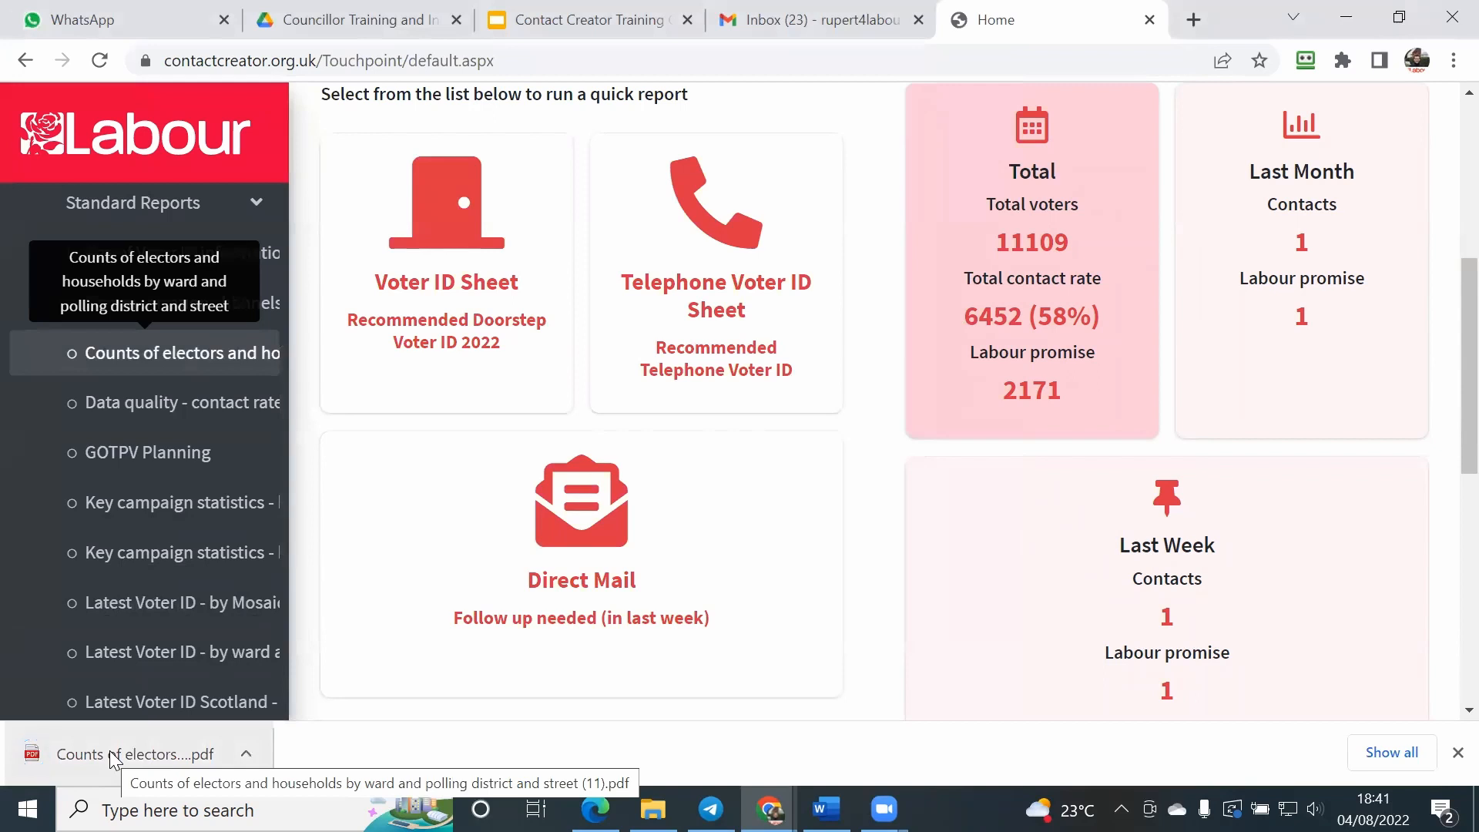
Step: Open the downloaded PDF report and examine its street counts on page 1 and totals on page 5
click(113, 756)
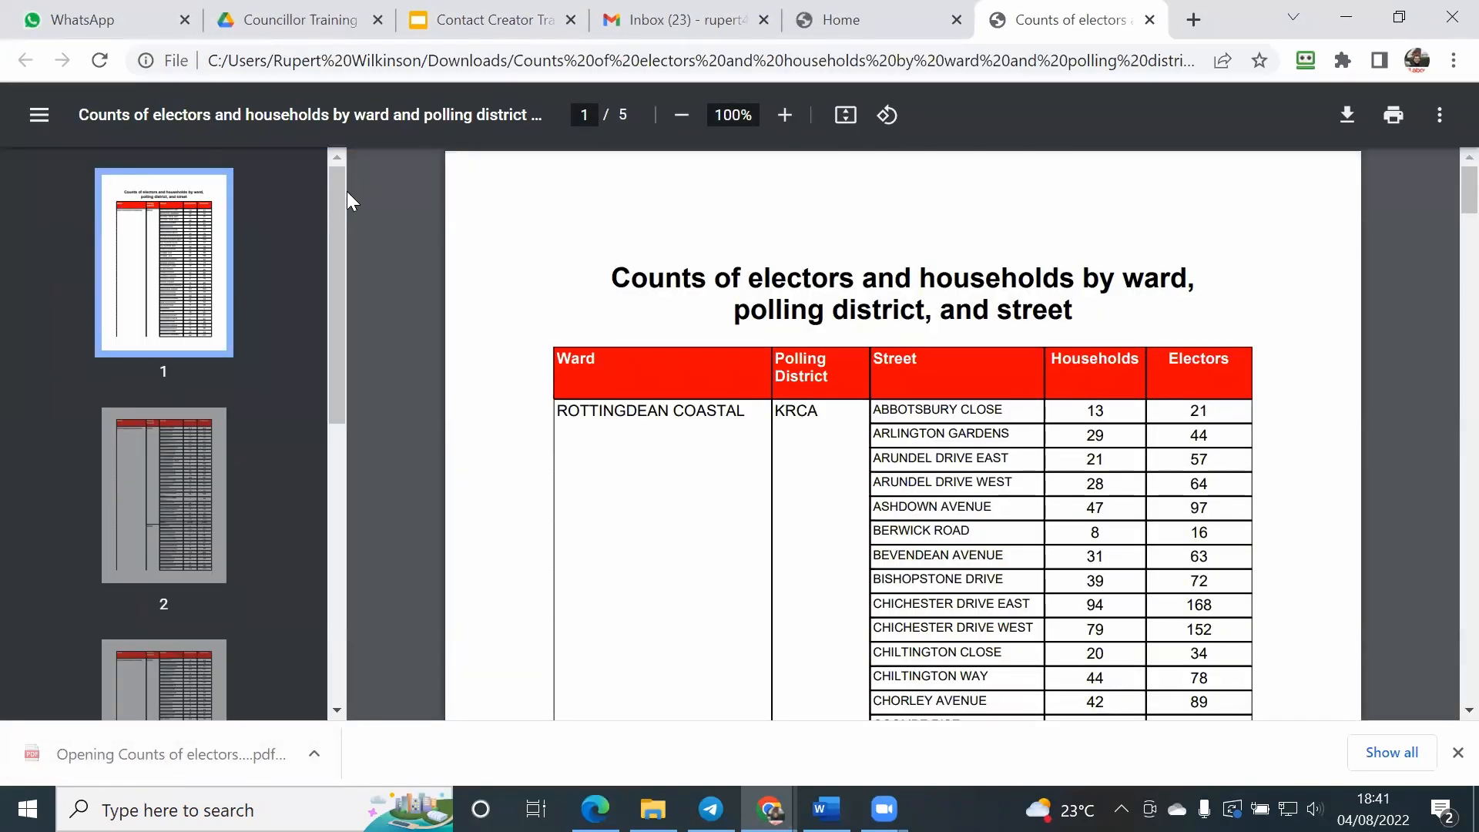
scroll(847, 362, down, 3)
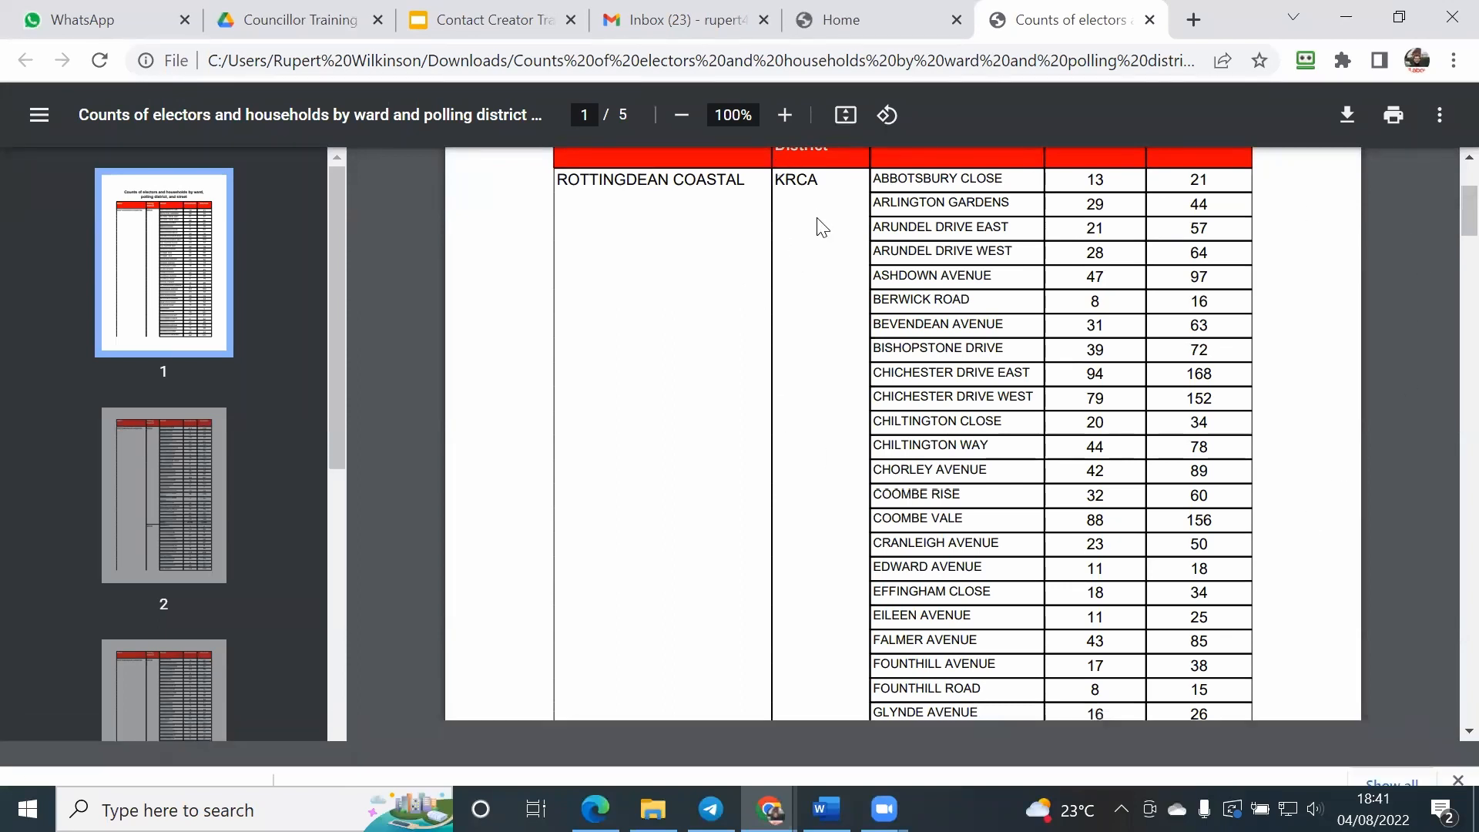
scroll(801, 262, up, 2)
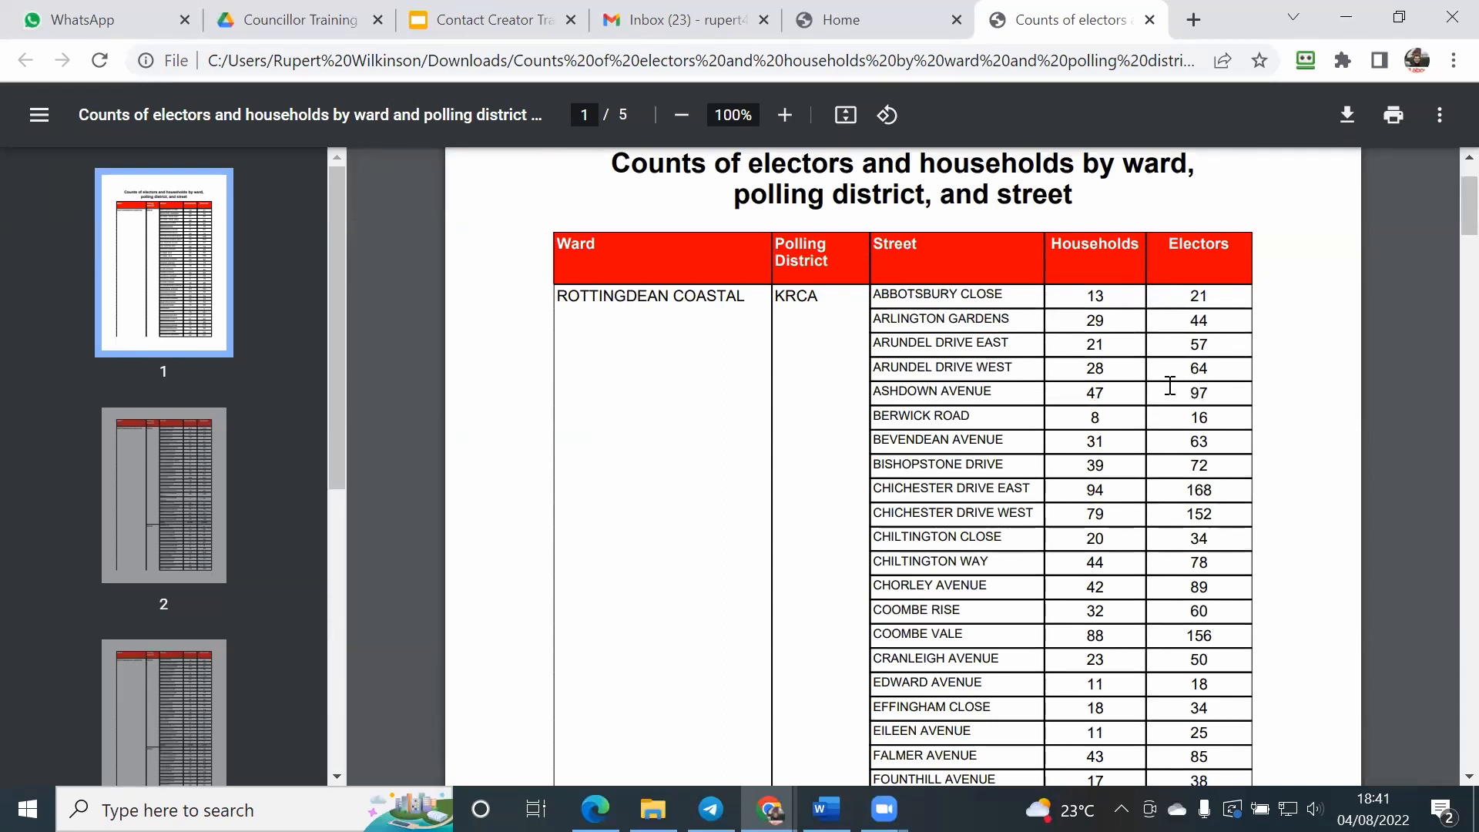
drag(334, 197, 363, 647)
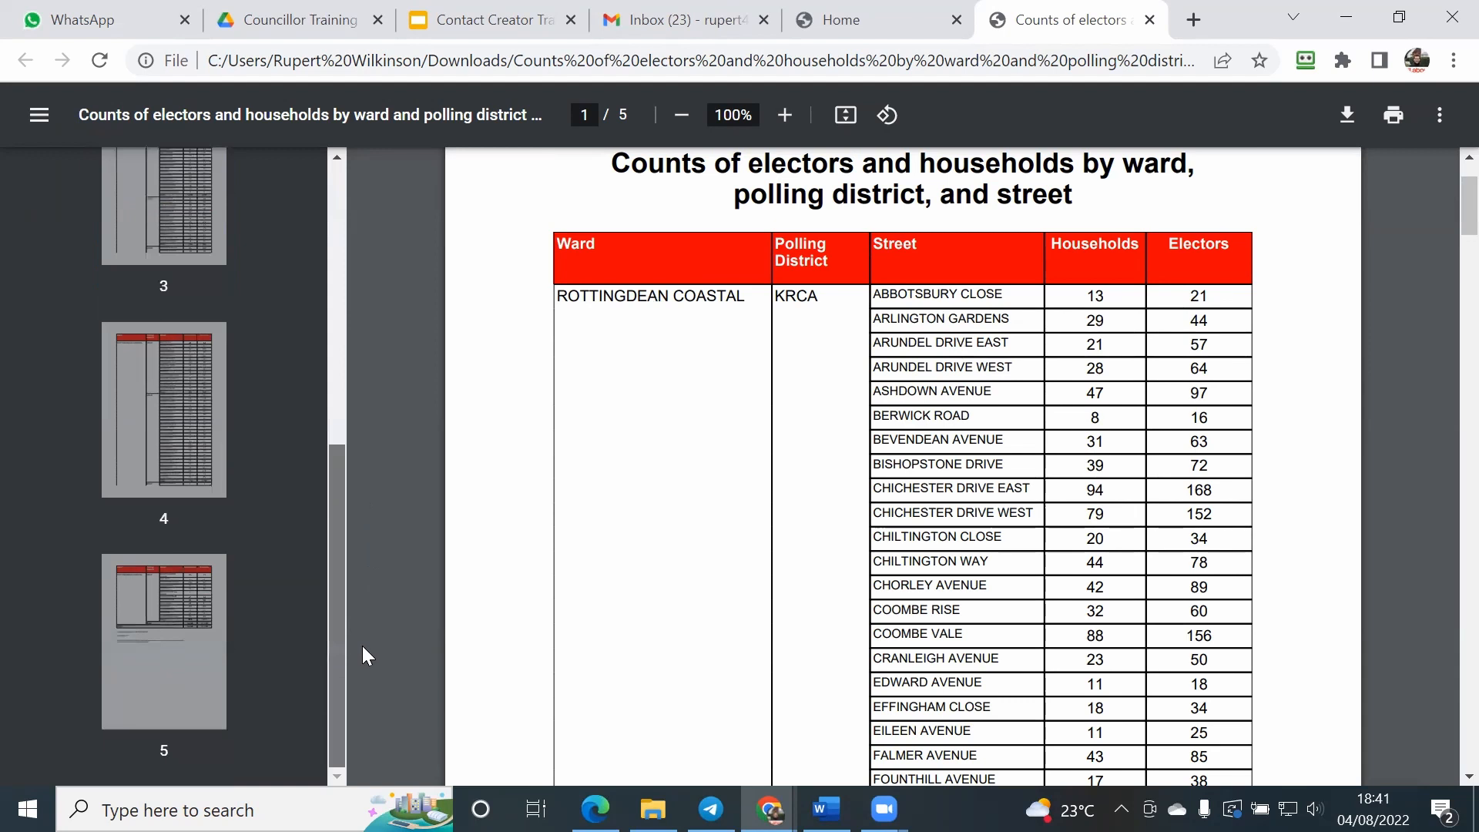
click(185, 647)
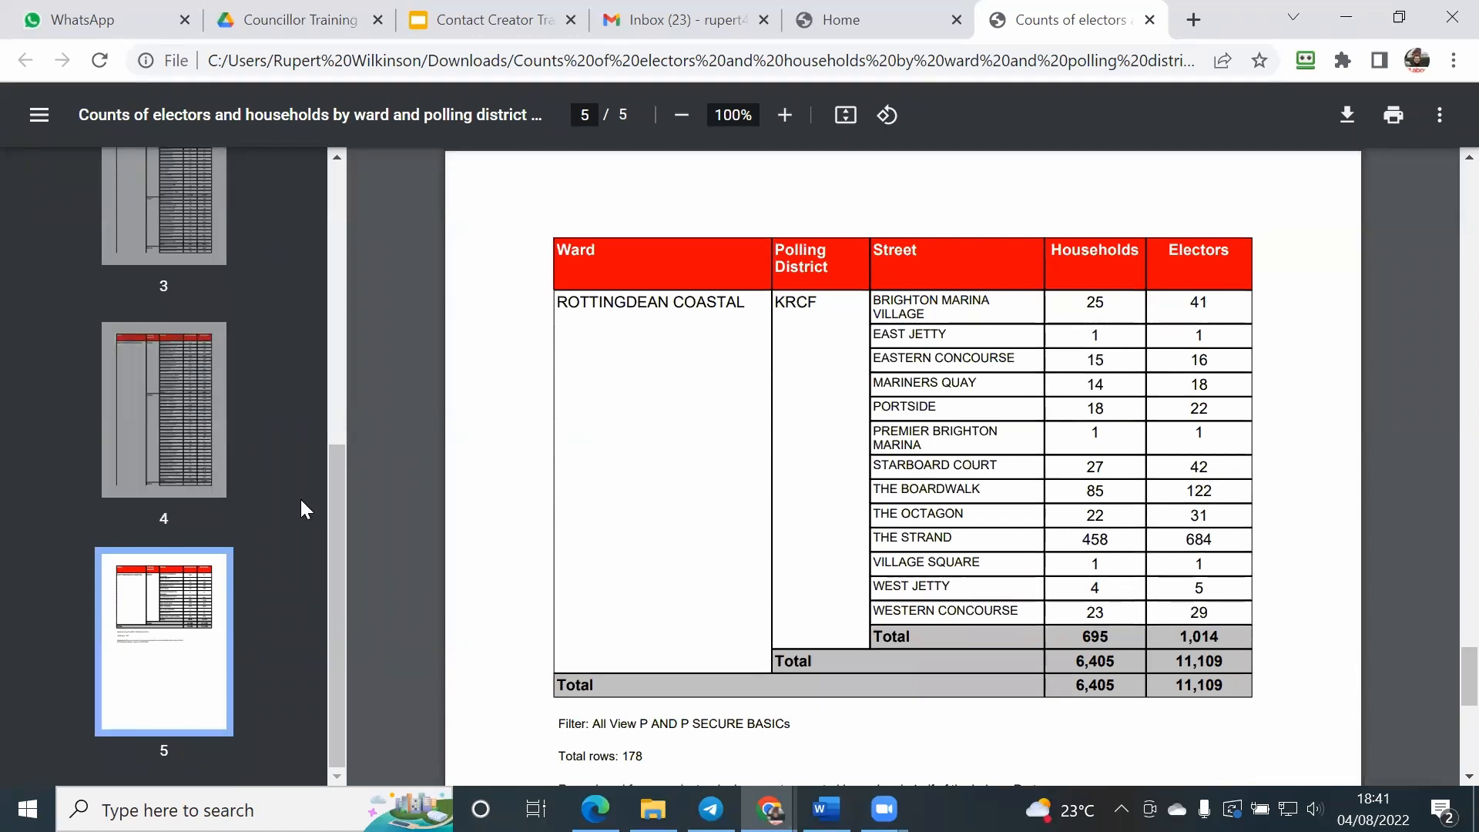
drag(331, 537, 343, 254)
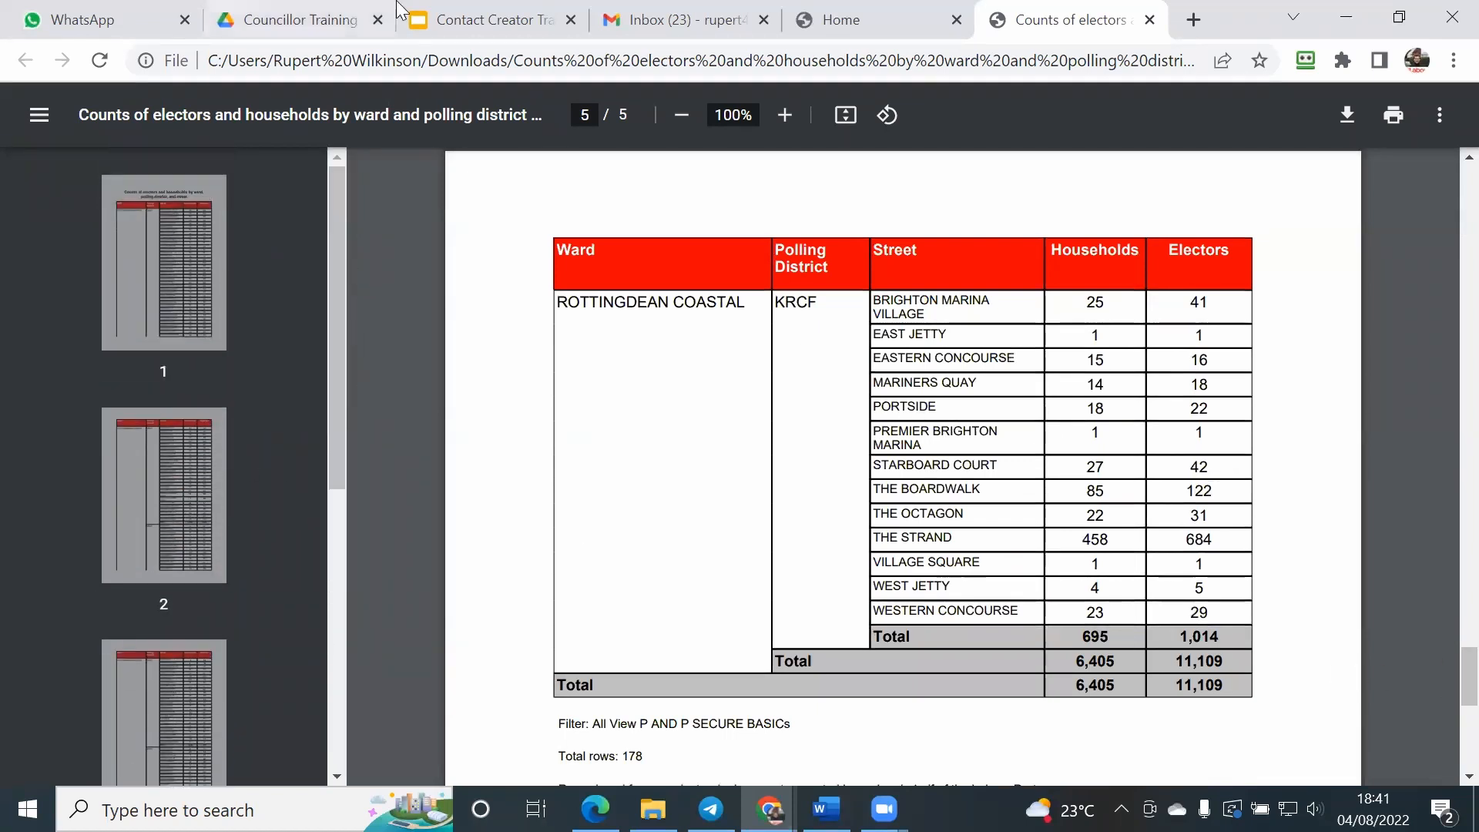
Step: Return to the Contact Creator home page, start the Voter ID Sheet quick report and accept the displayed email address
click(797, 18)
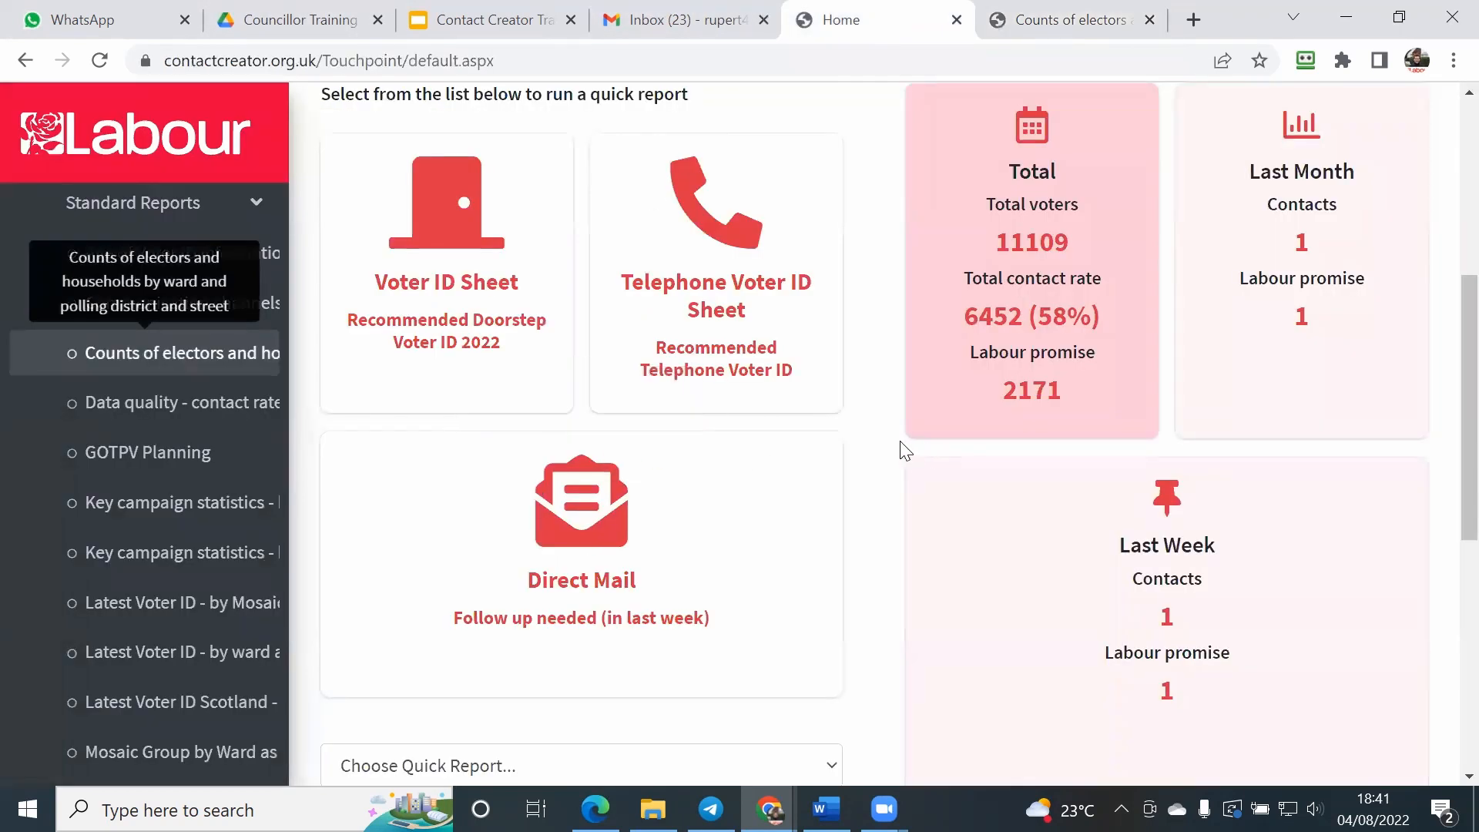
scroll(748, 304, up, 3)
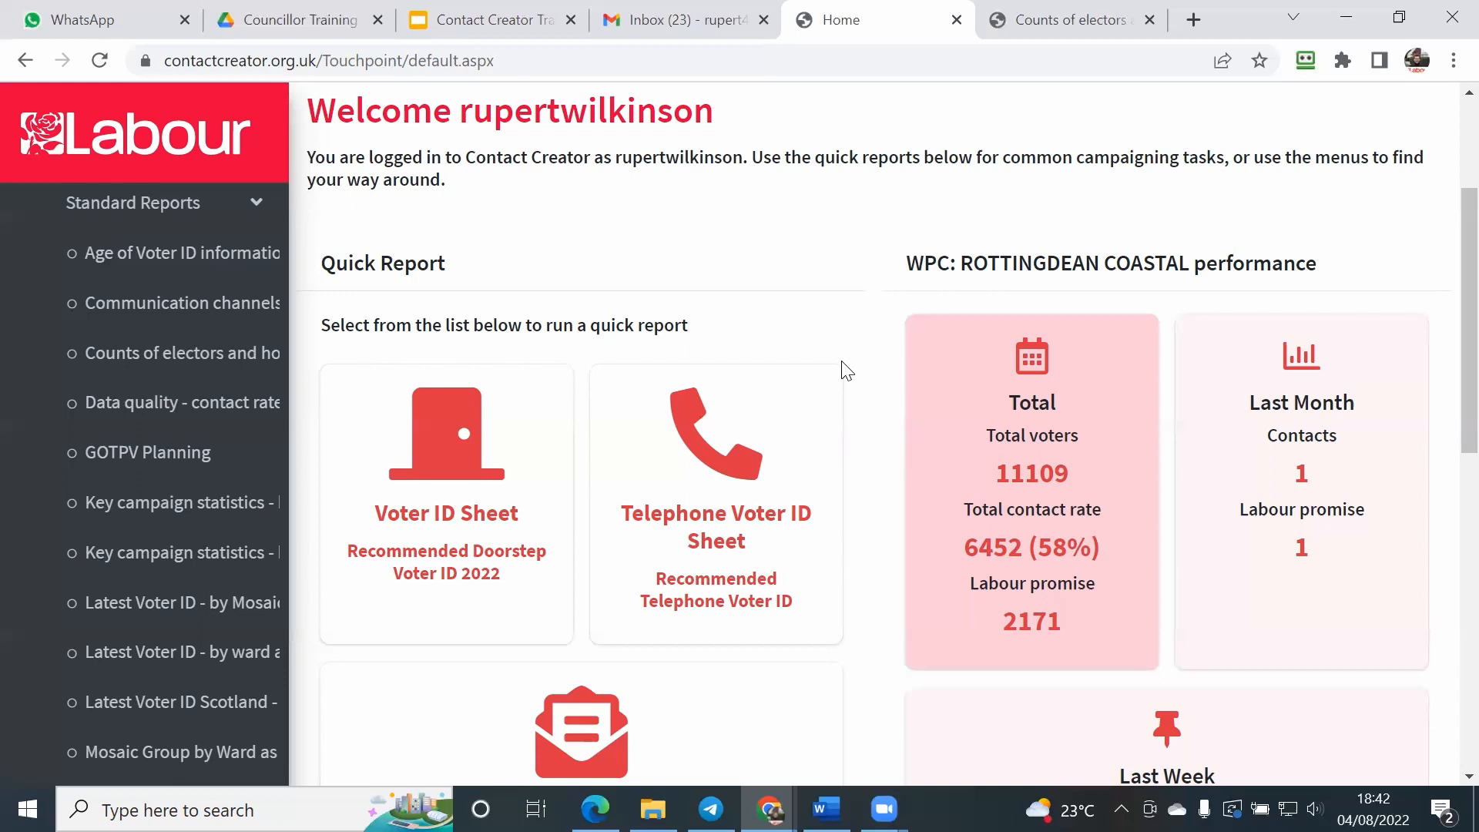
click(440, 455)
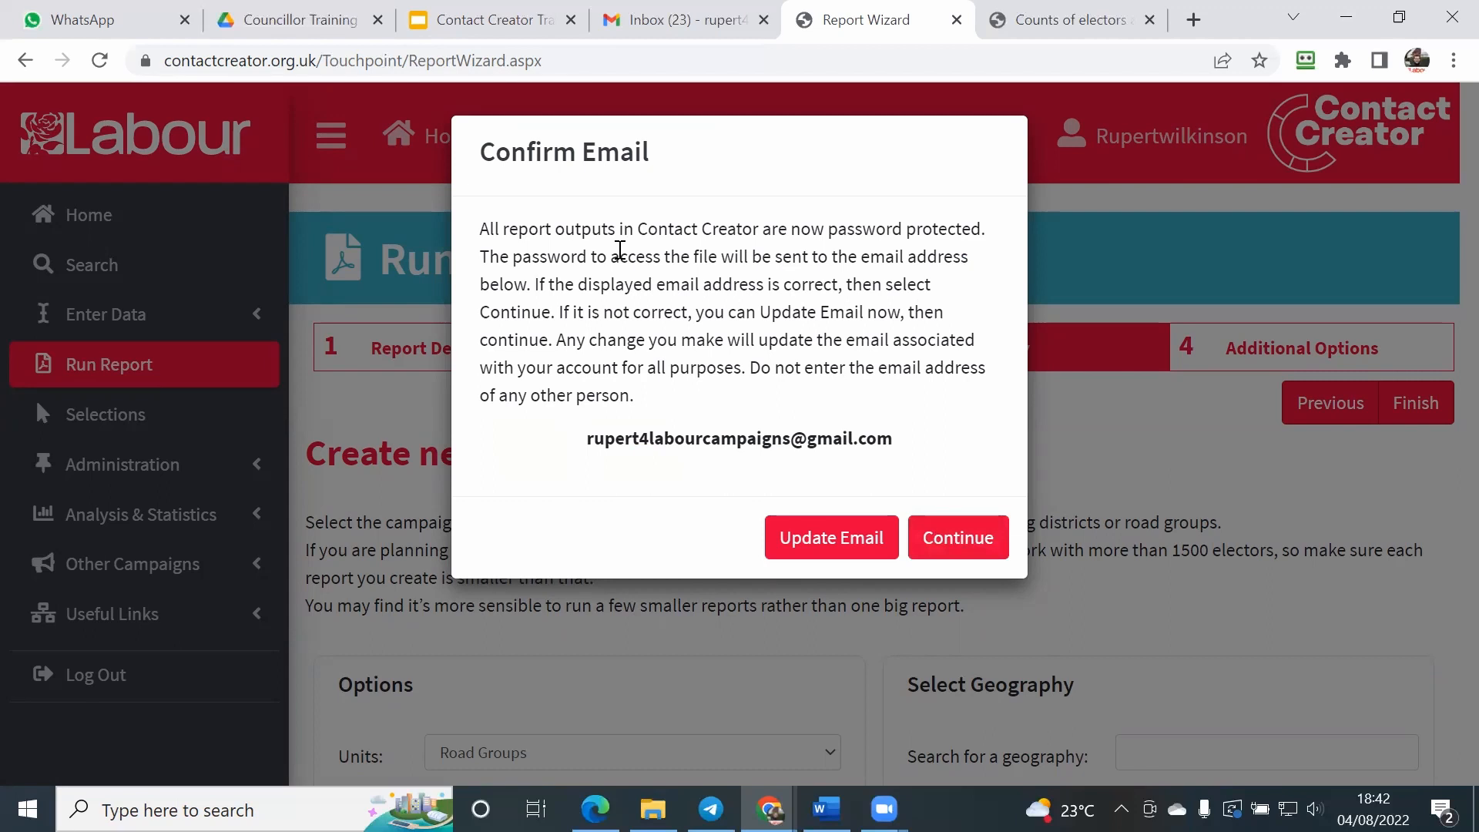
click(938, 528)
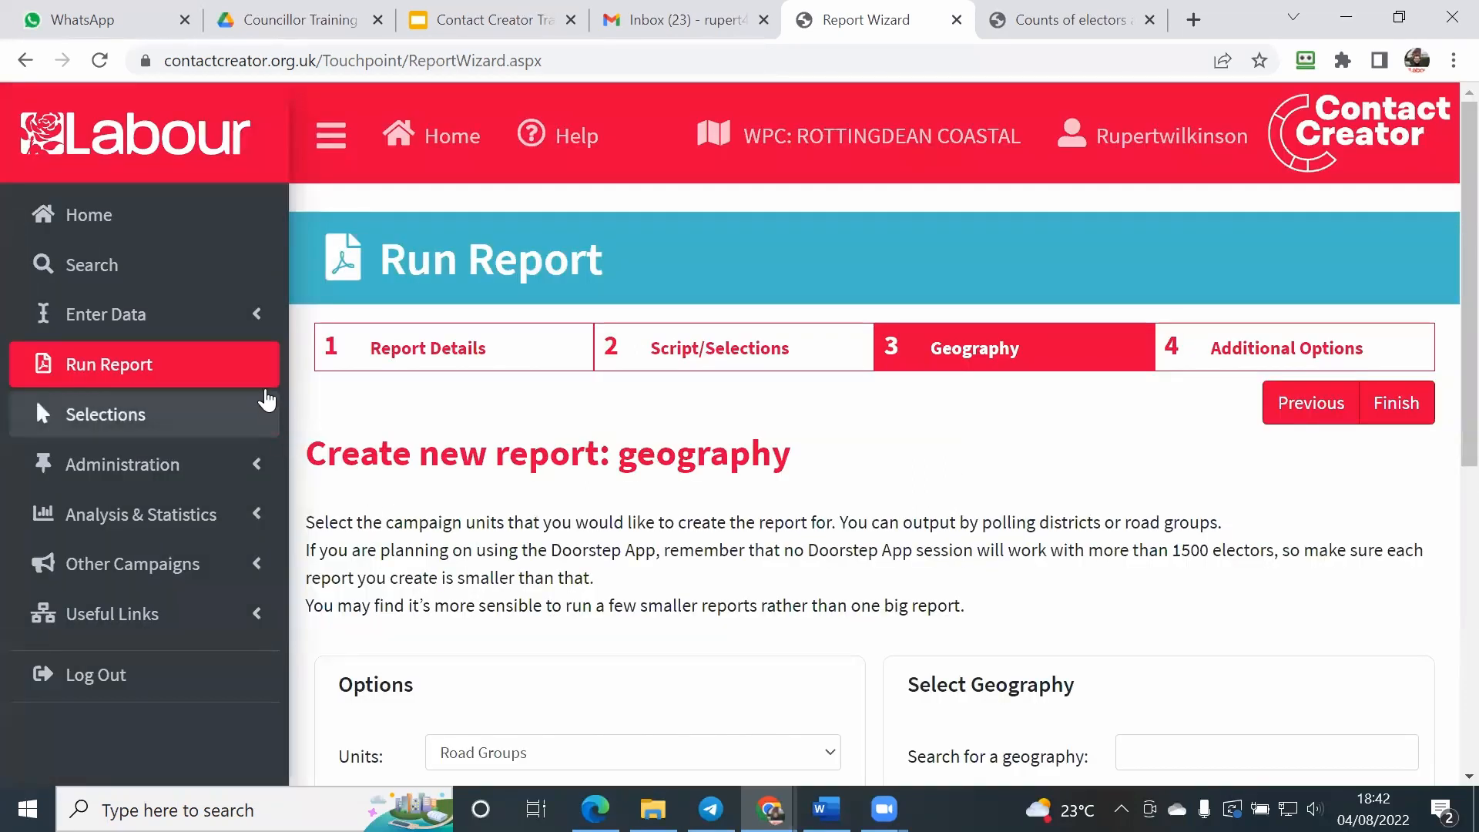
Step: Go back to the report details and review the name, description, report type, orientation and publishing options
scroll(320, 333, down, 1)
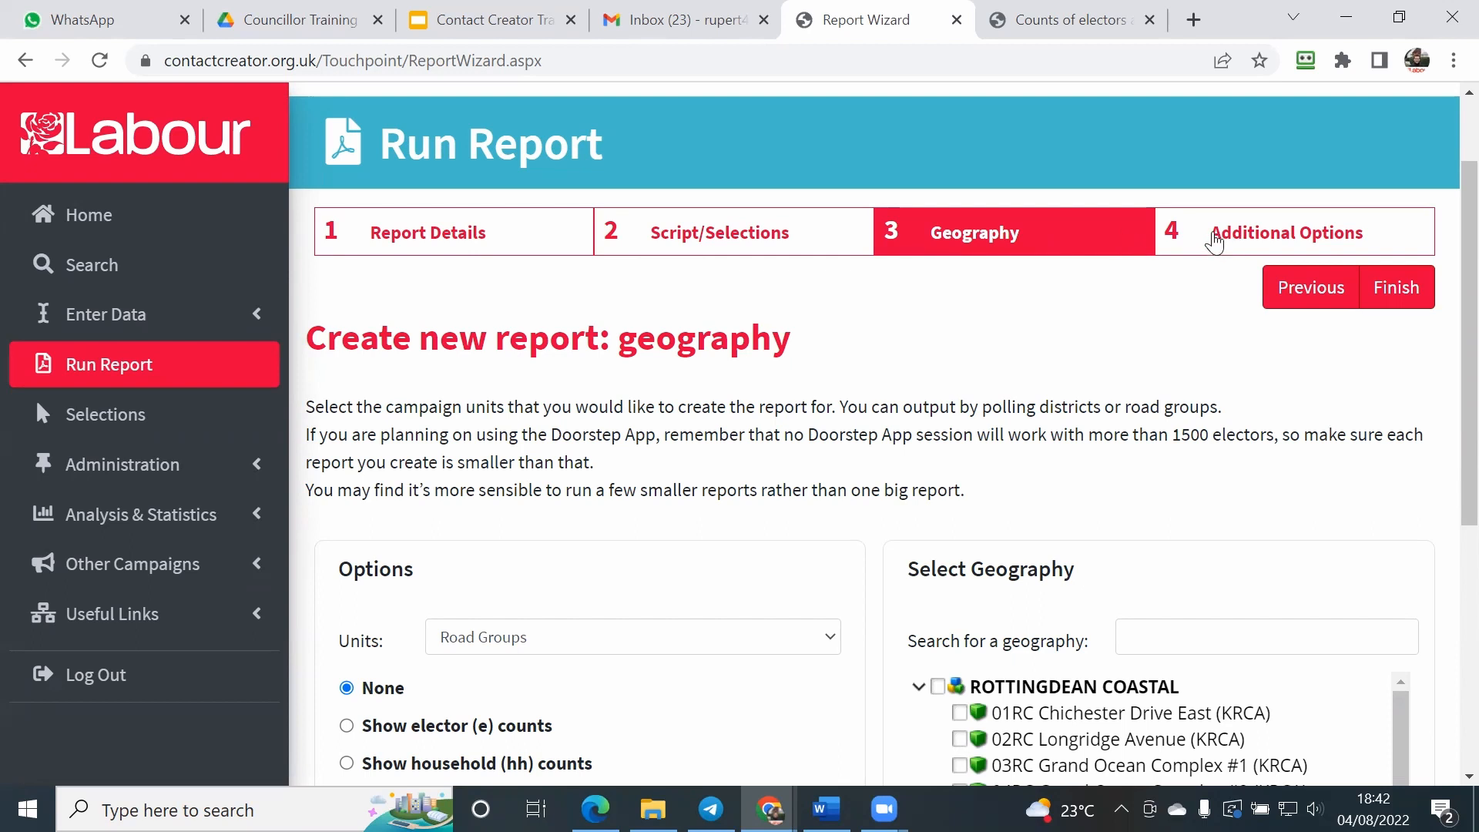
scroll(1133, 286, down, 1)
scroll(1133, 290, up, 1)
click(500, 248)
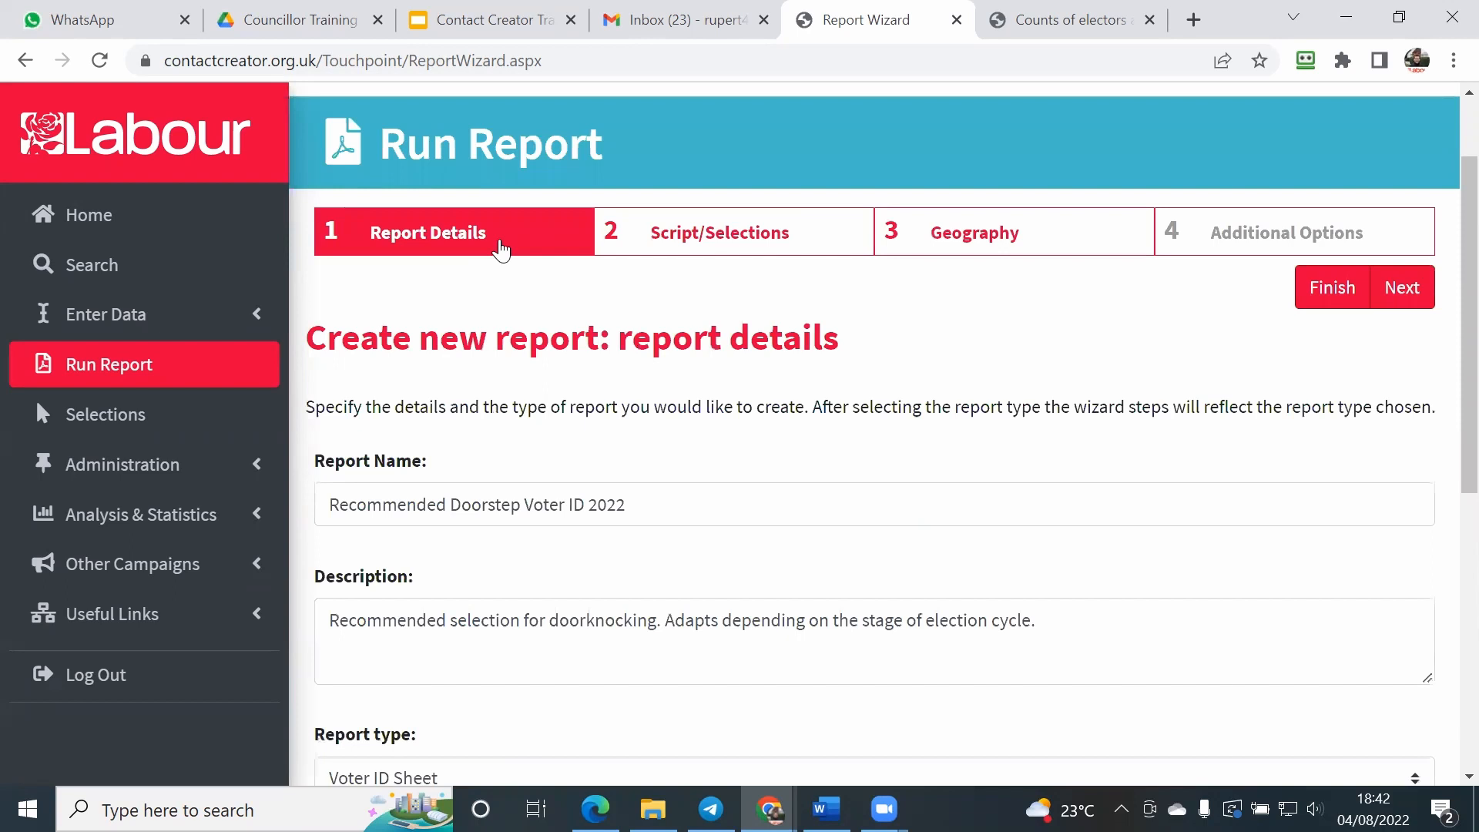
scroll(478, 290, down, 1)
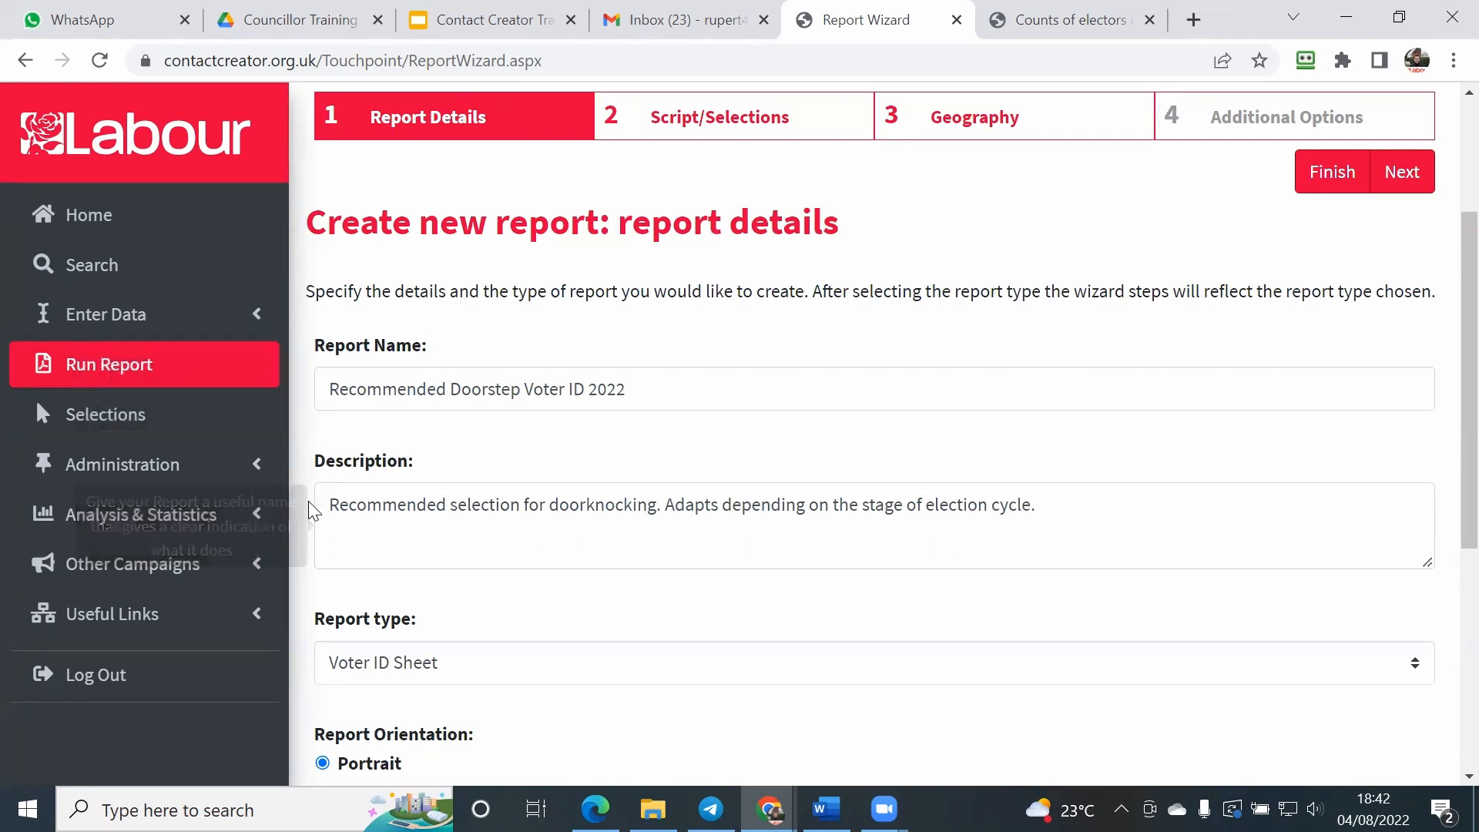
scroll(302, 543, down, 1)
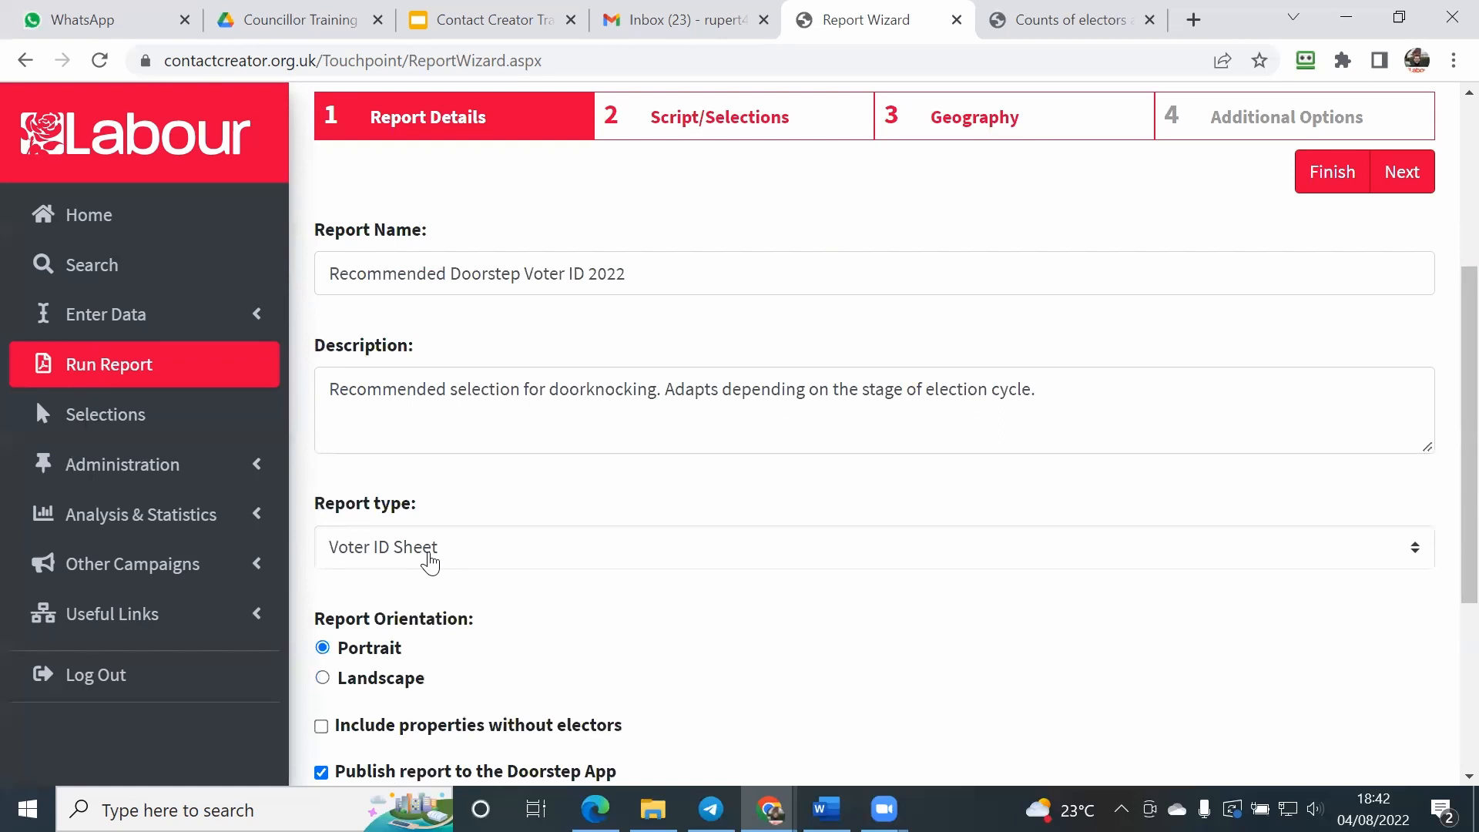
scroll(430, 563, down, 3)
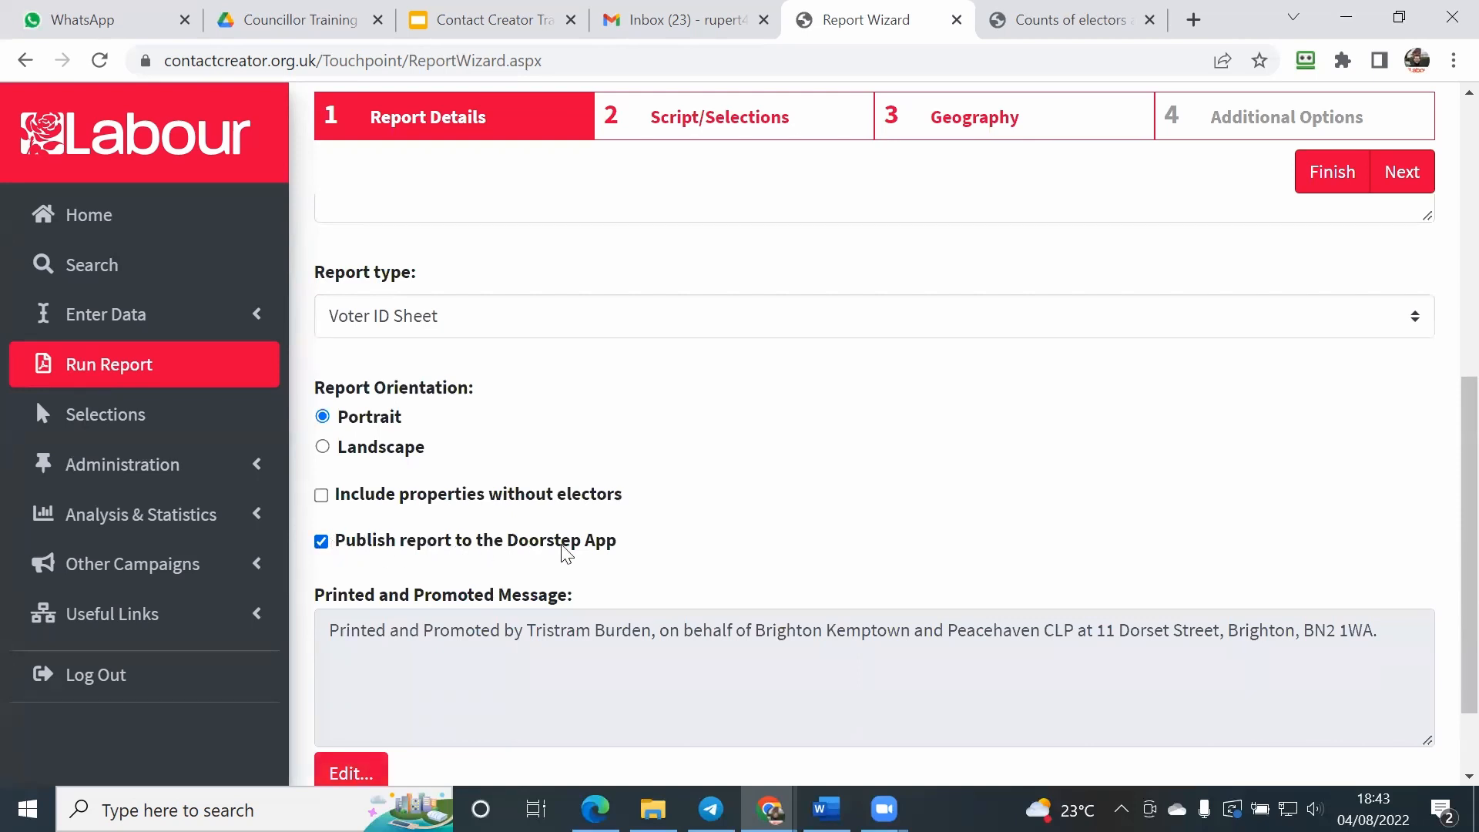
Step: Switch off publishing the report to the Doorstep App and switch it back on
click(321, 543)
click(321, 543)
scroll(684, 466, down, 2)
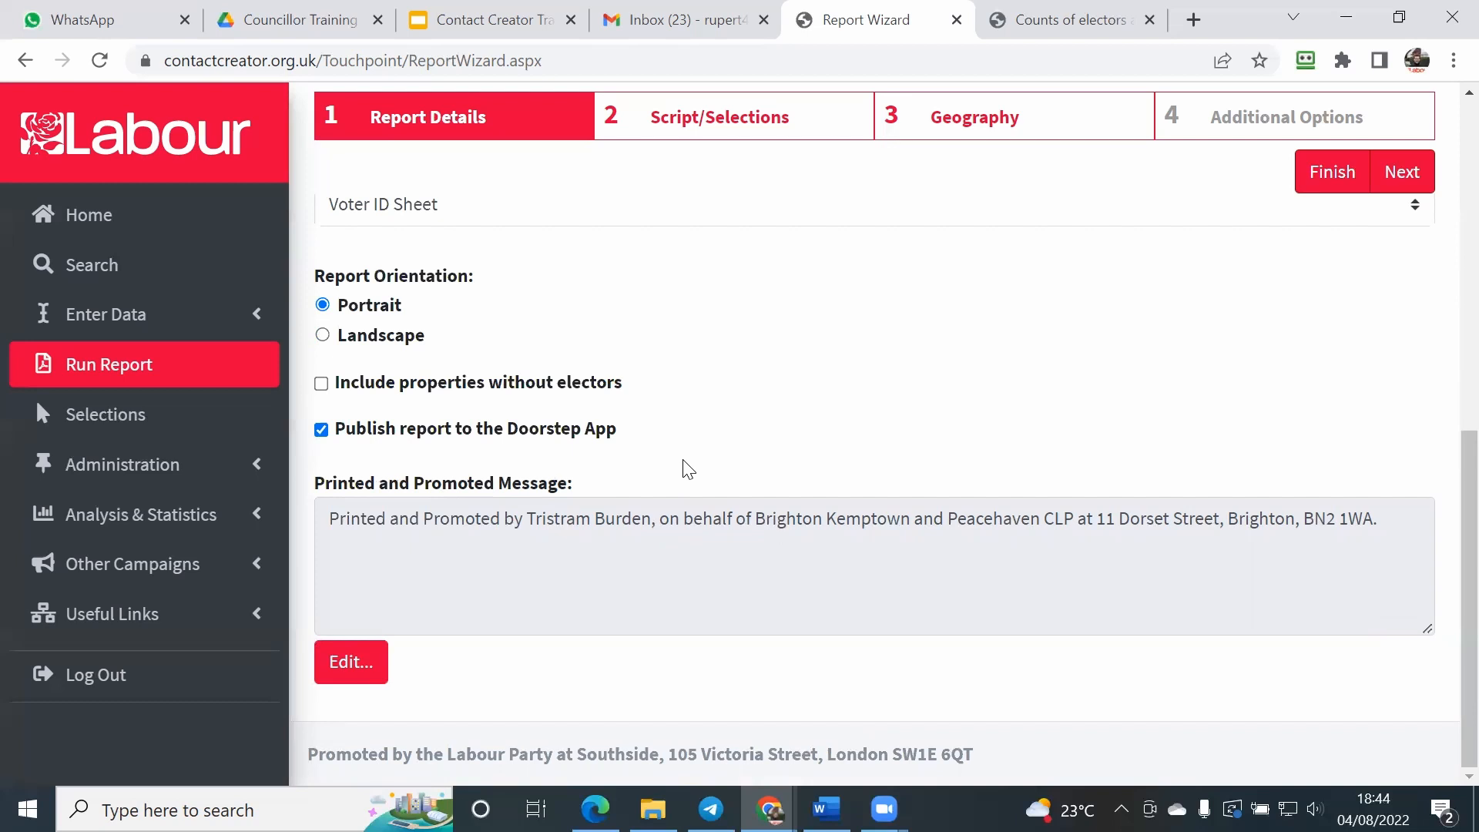
scroll(670, 420, up, 1)
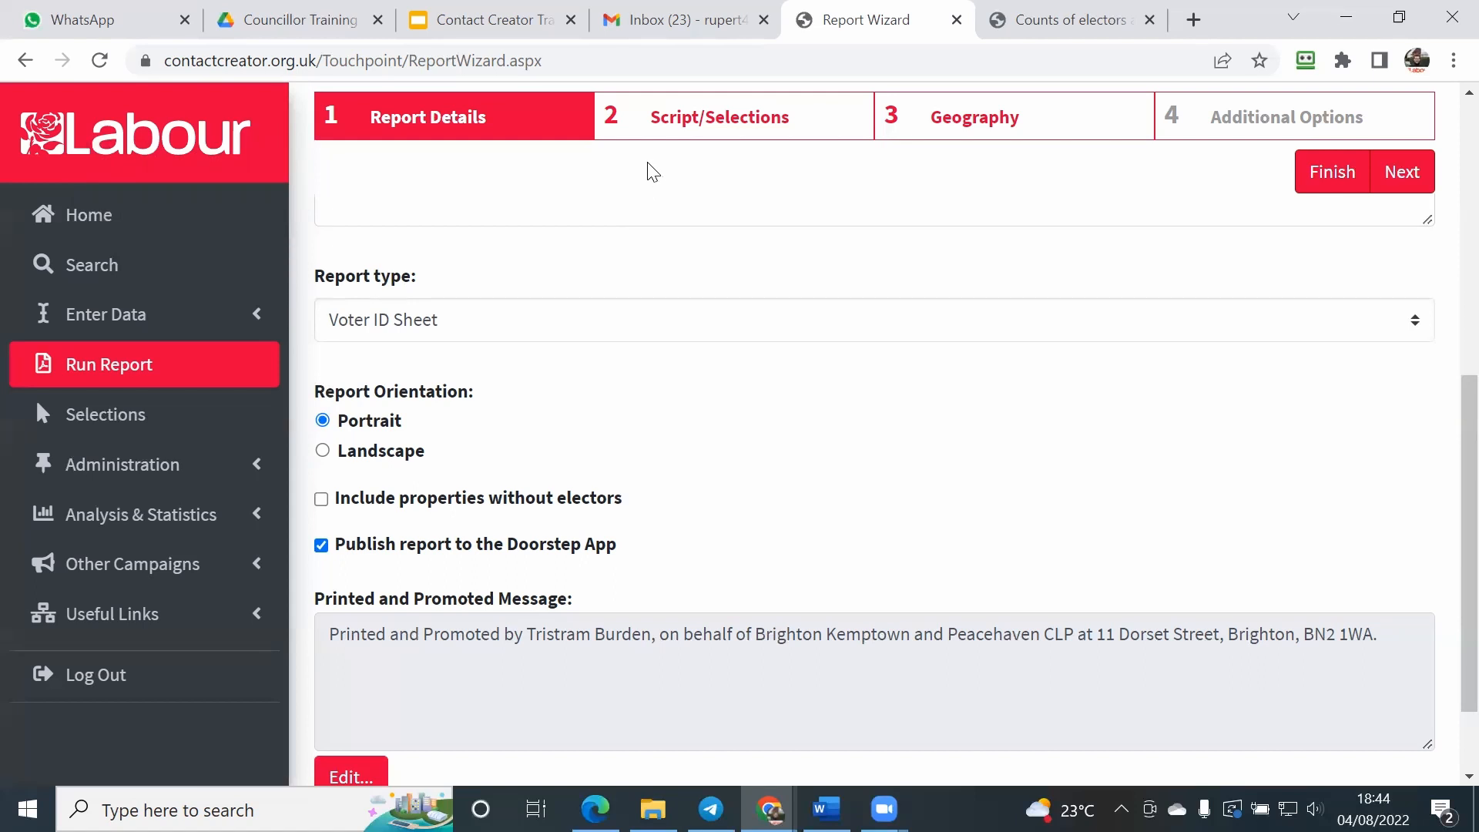
Step: Open the script and selections stage and review the default script, conversation starter, campaign ask and questions summary
click(656, 140)
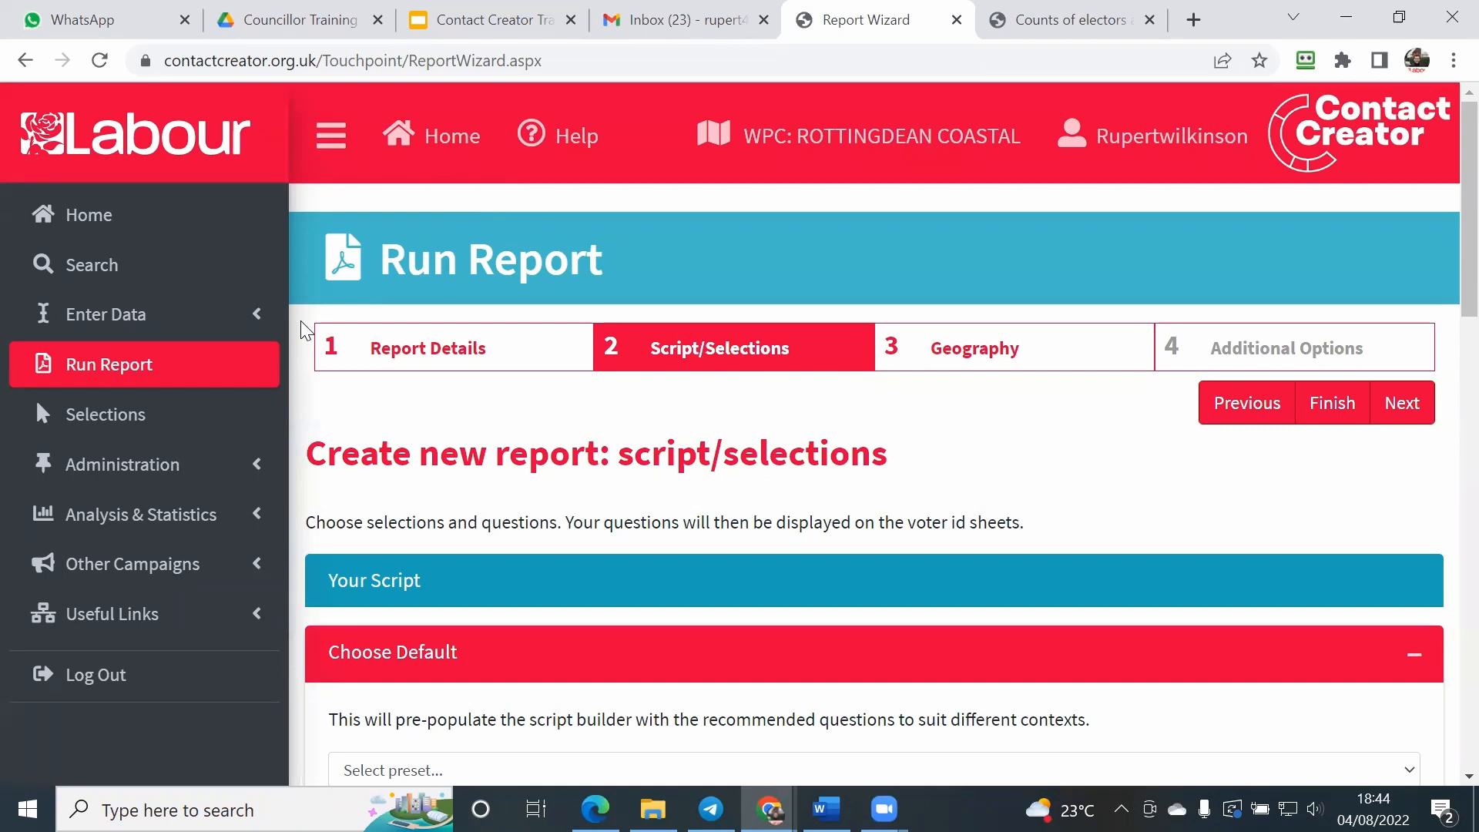
scroll(303, 330, down, 2)
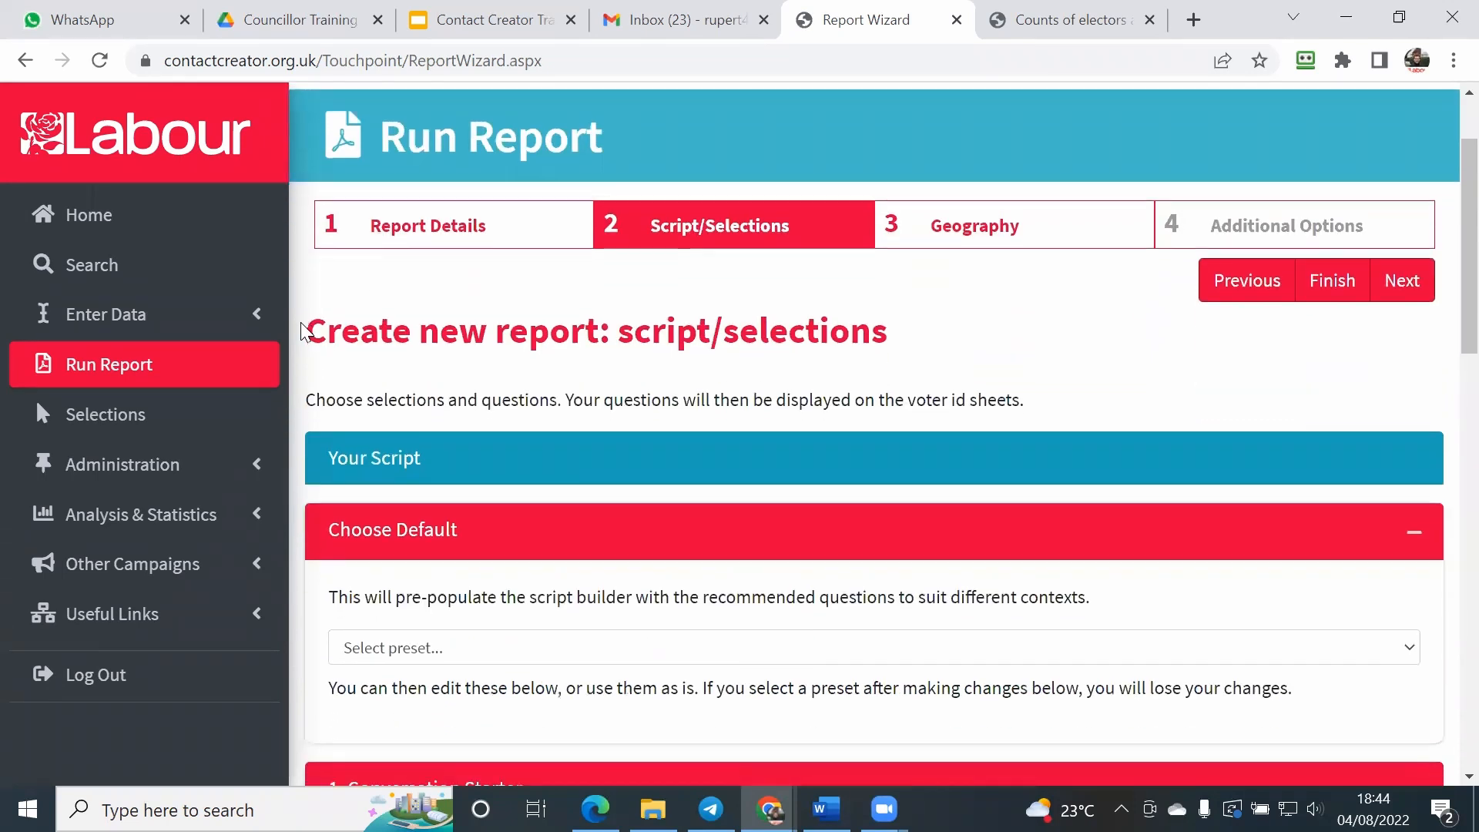
scroll(302, 330, down, 2)
scroll(303, 330, down, 2)
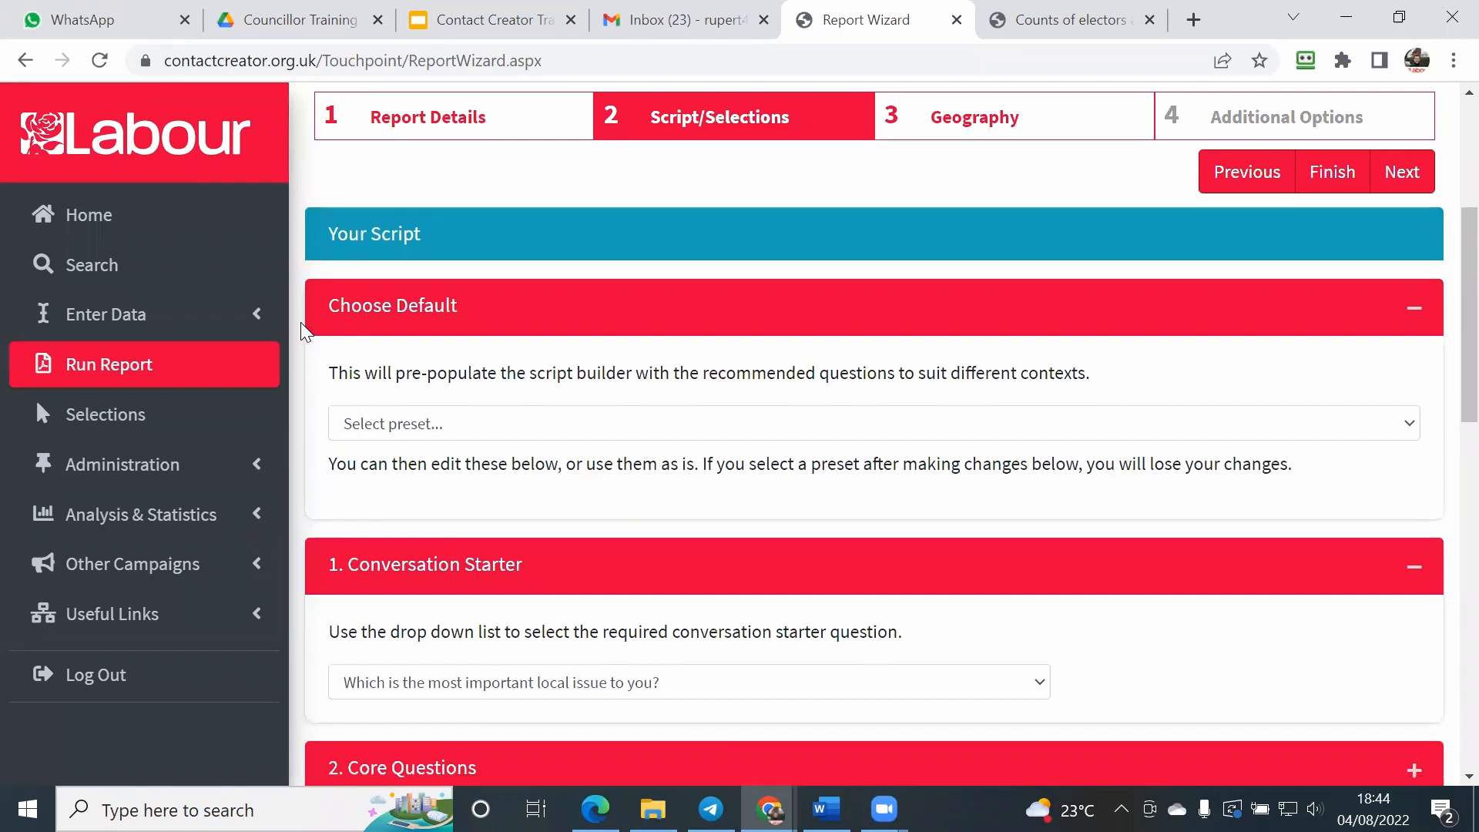
scroll(301, 322, down, 5)
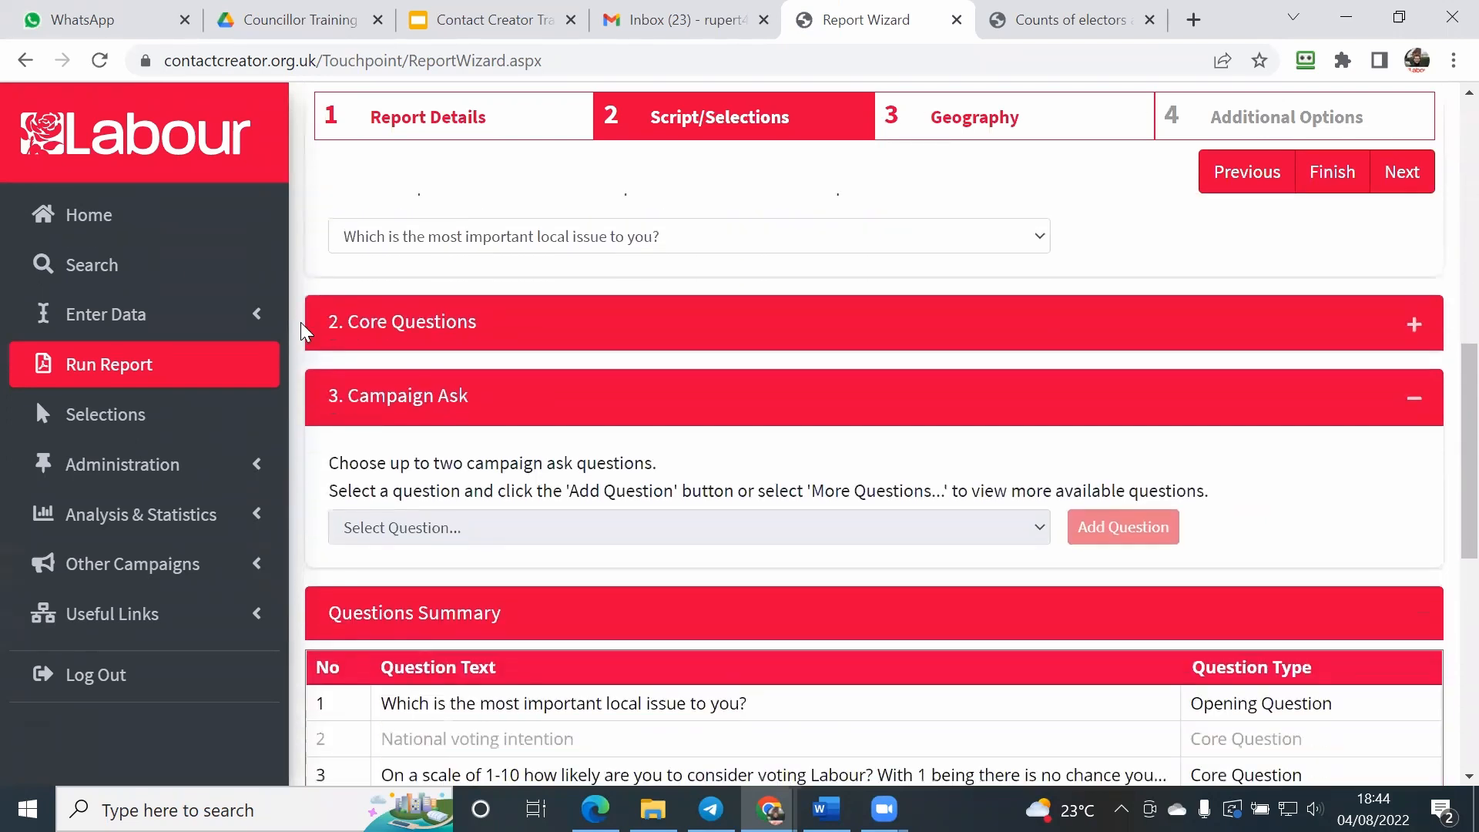
scroll(300, 322, down, 4)
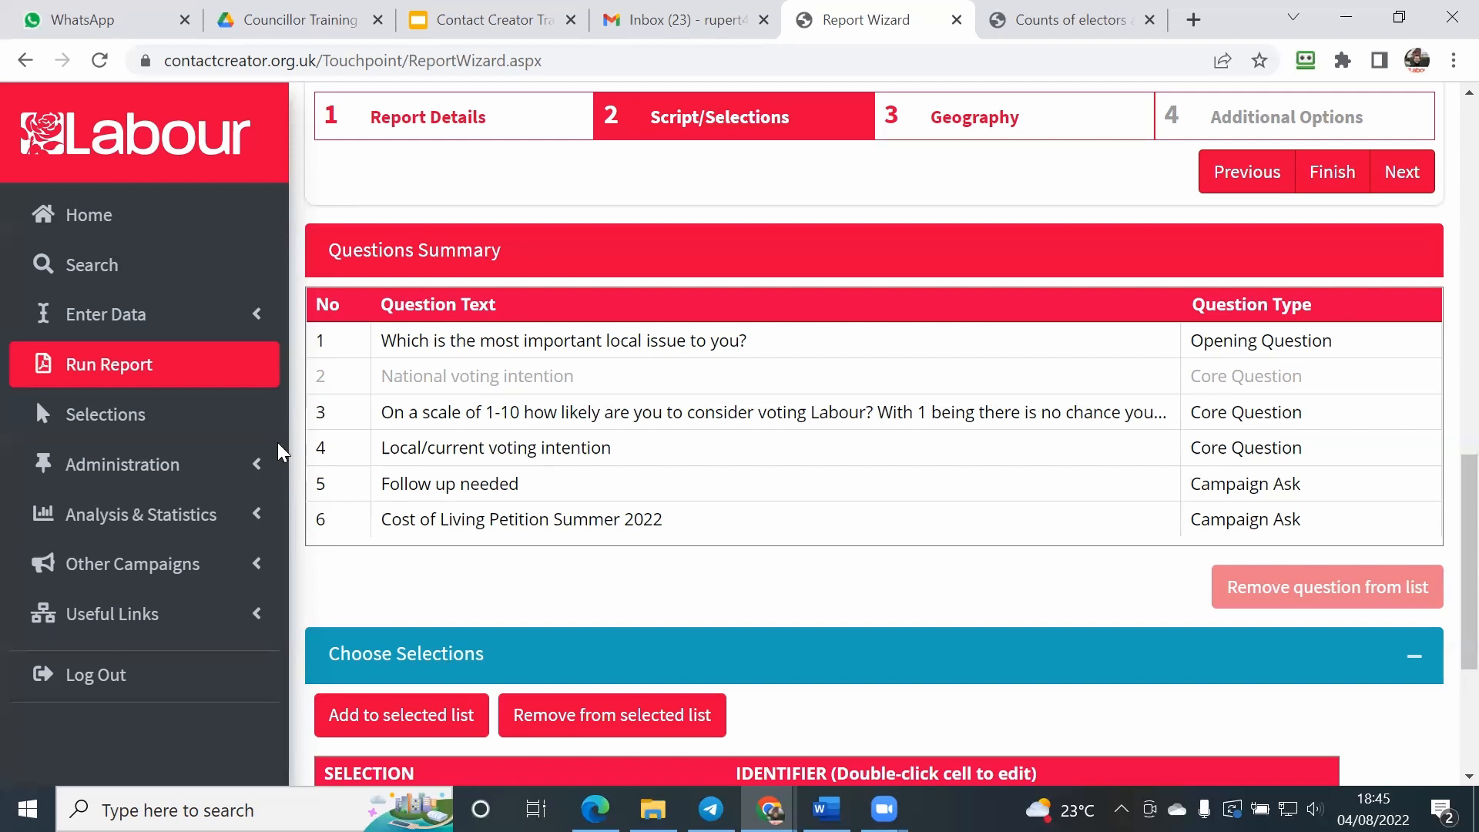
Step: Open the geography stage, switch the units to Polling Districts, and return them to Road Groups
click(958, 131)
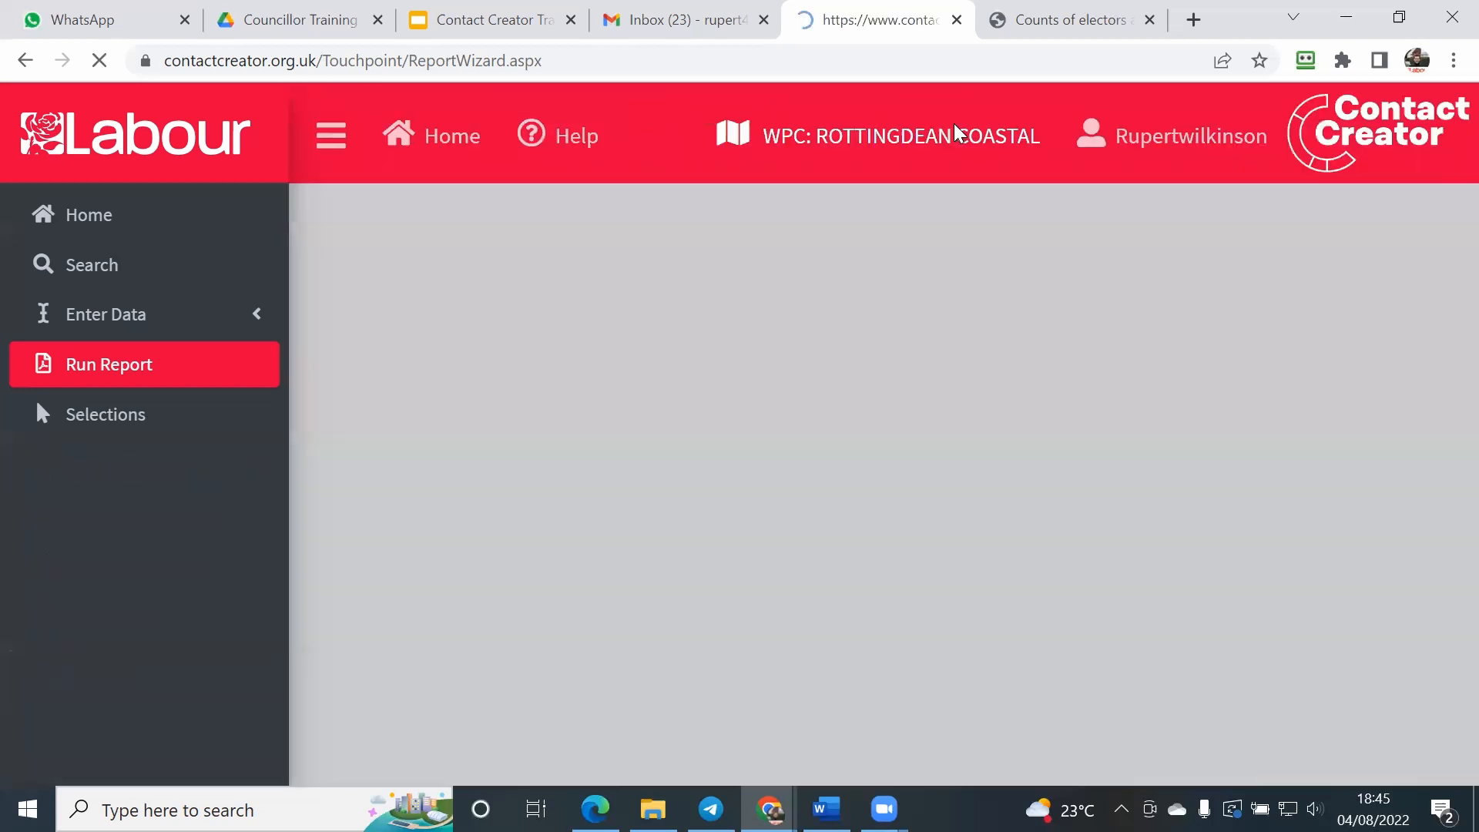
scroll(764, 241, down, 3)
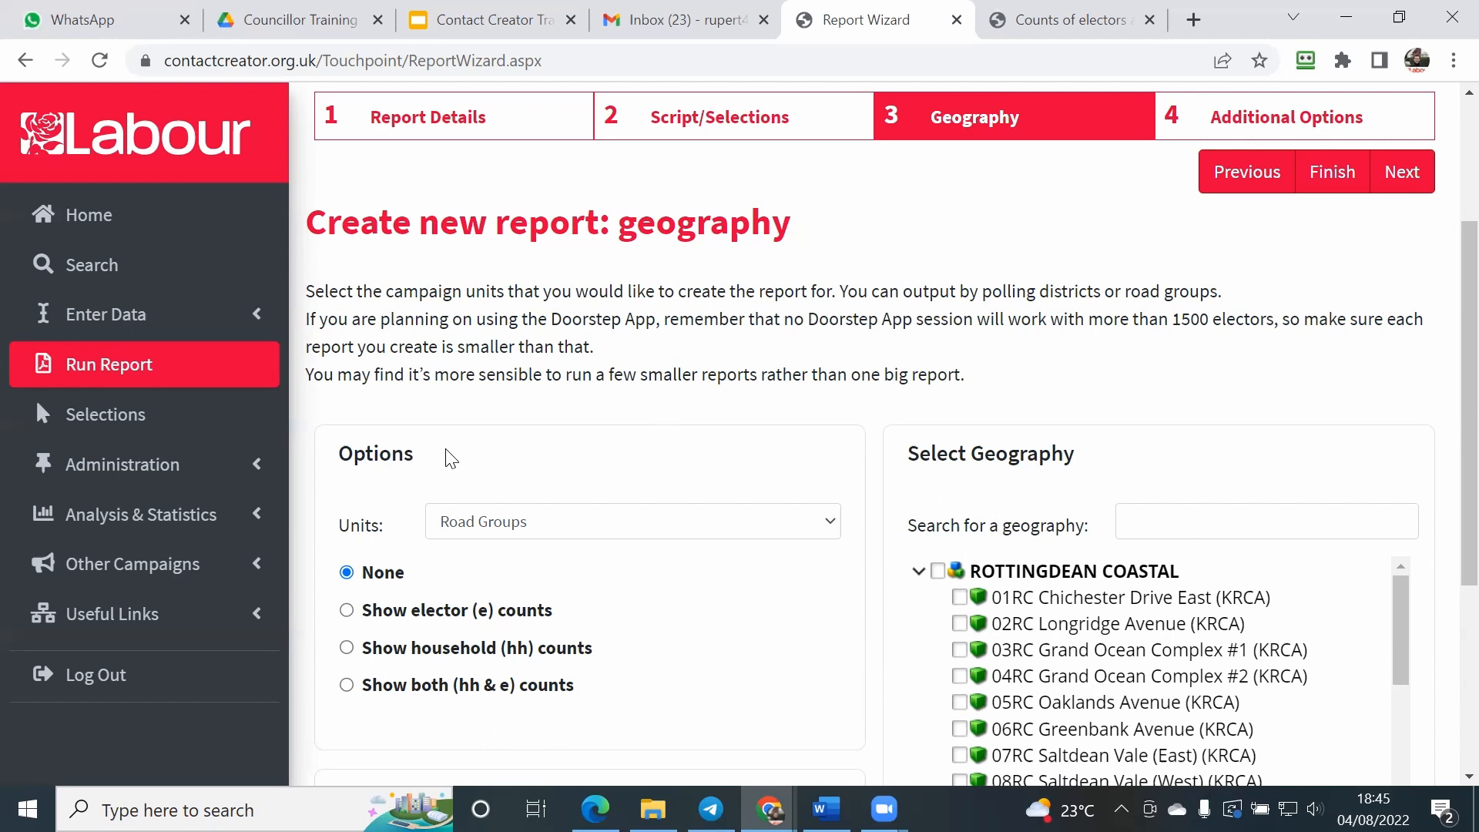
scroll(443, 485, down, 1)
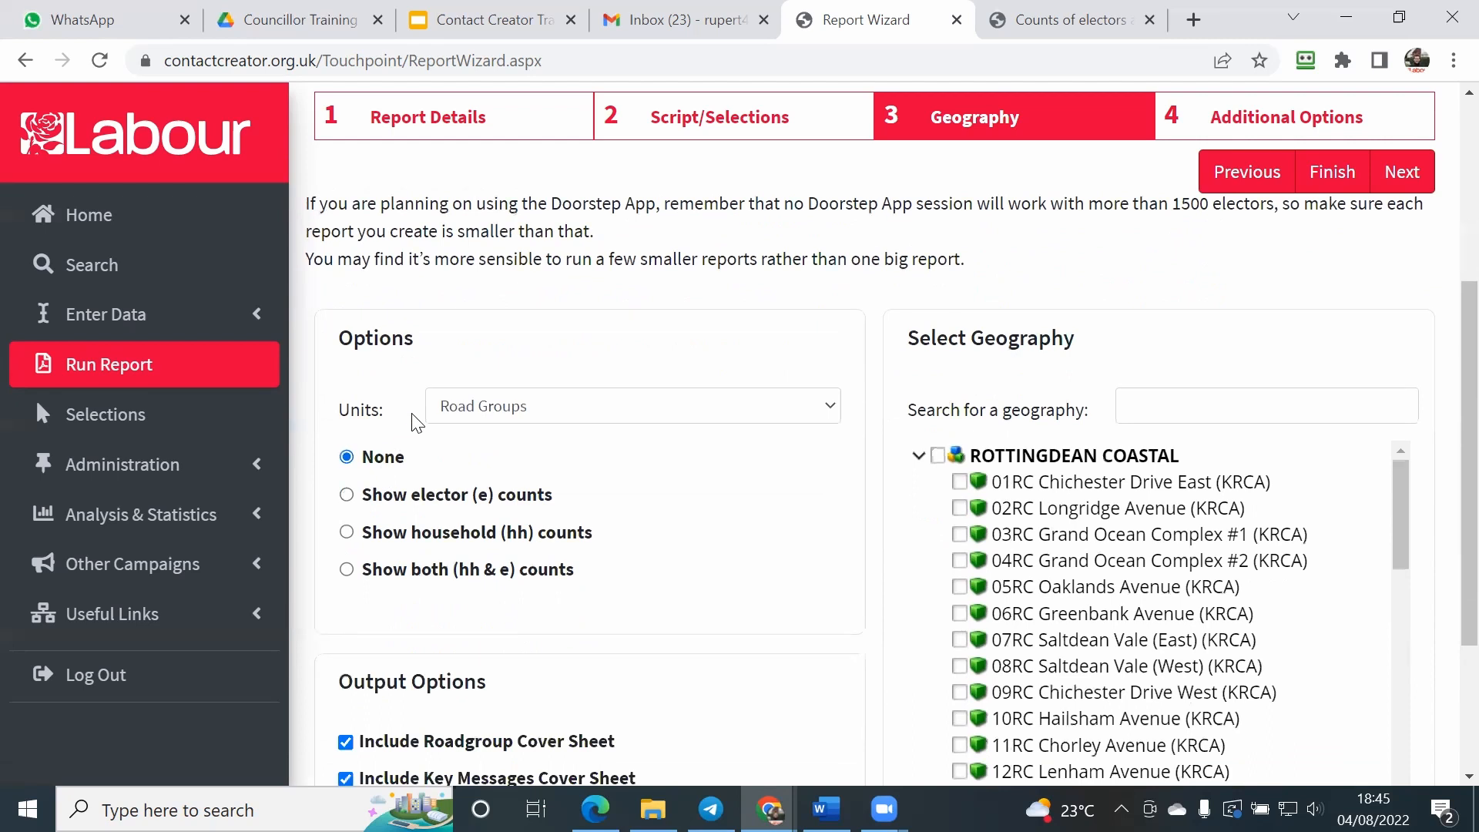
click(478, 412)
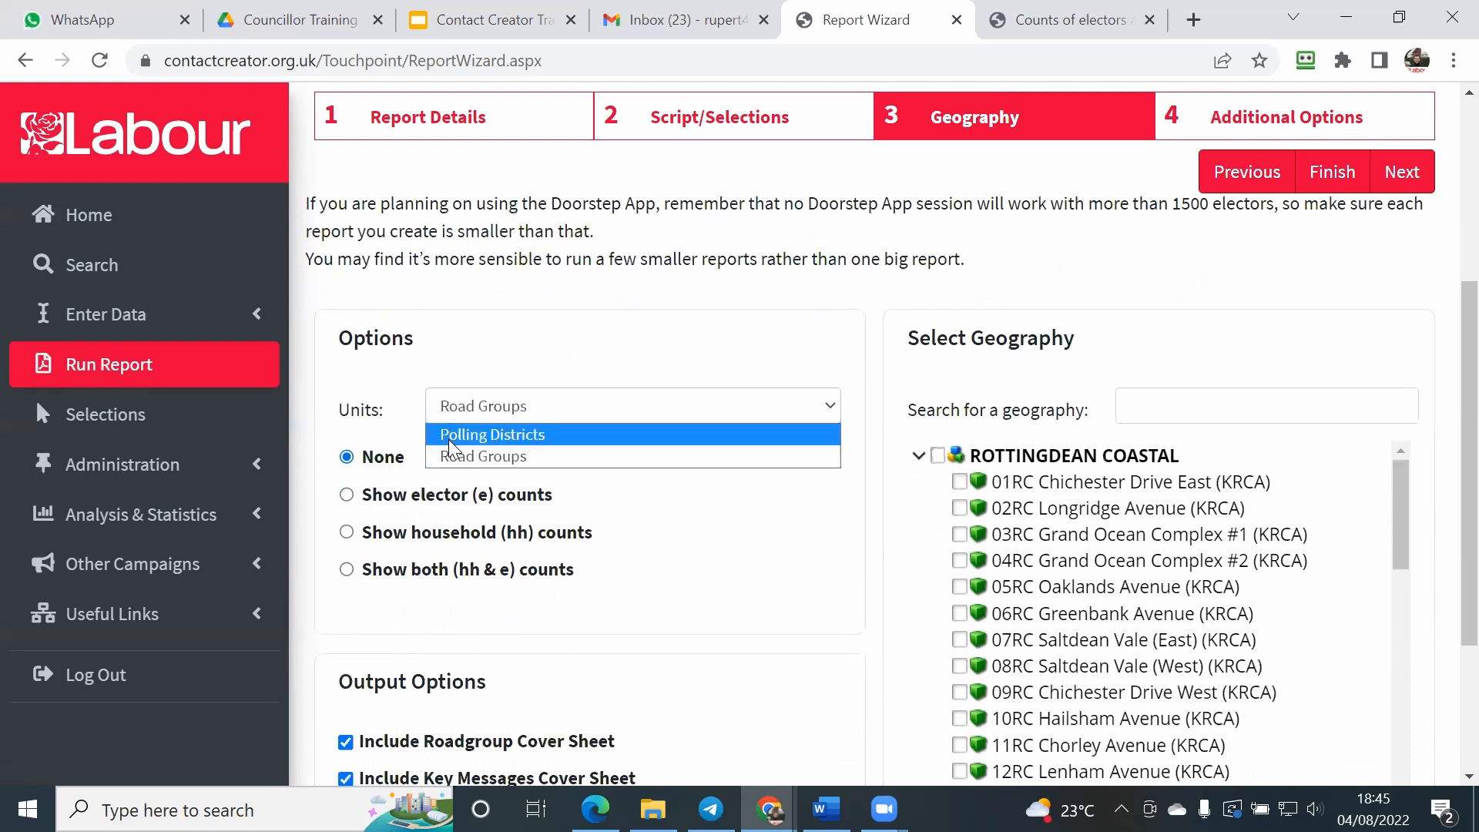
click(563, 351)
click(528, 401)
click(513, 430)
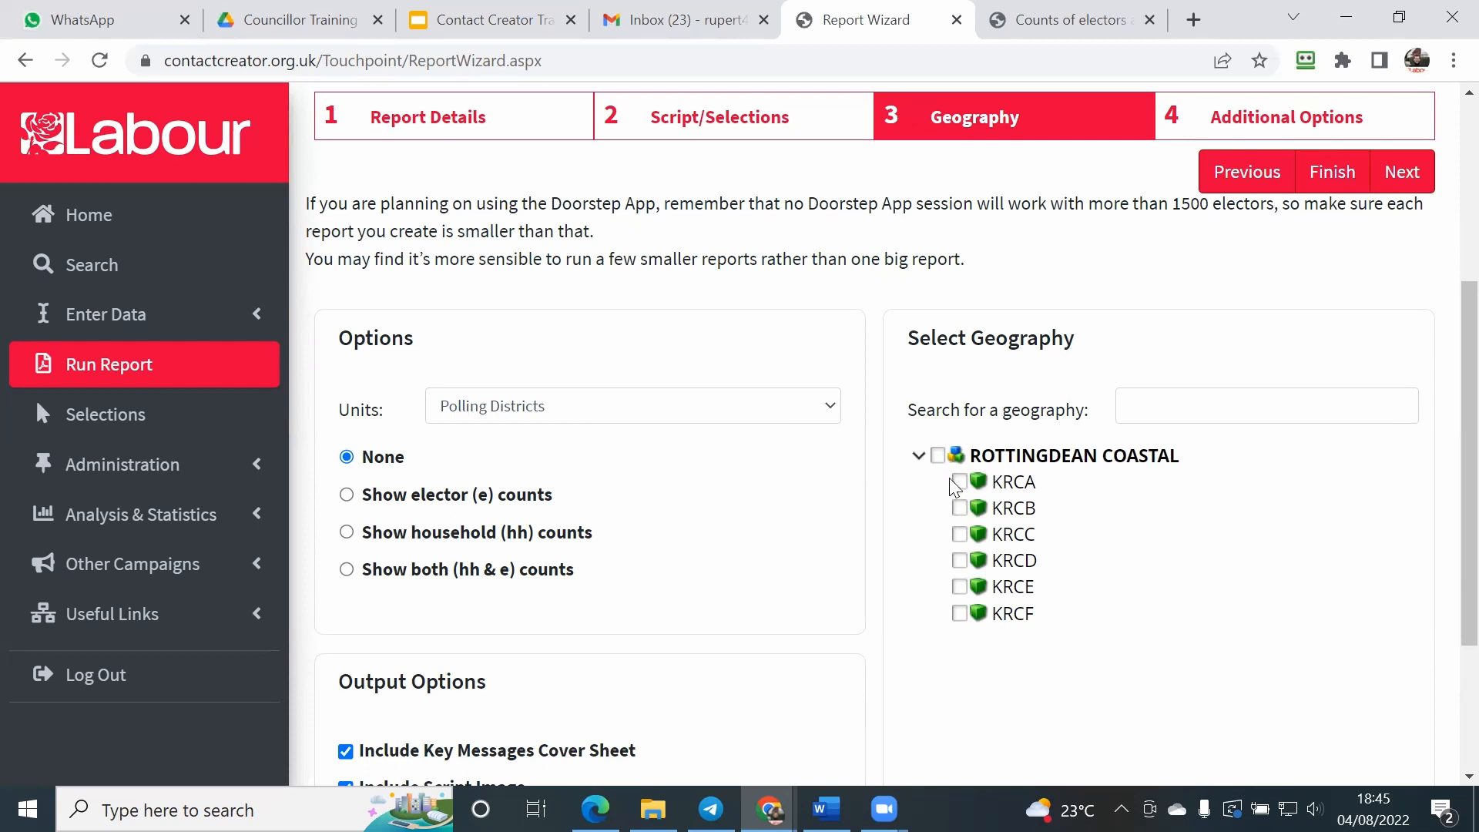
click(830, 406)
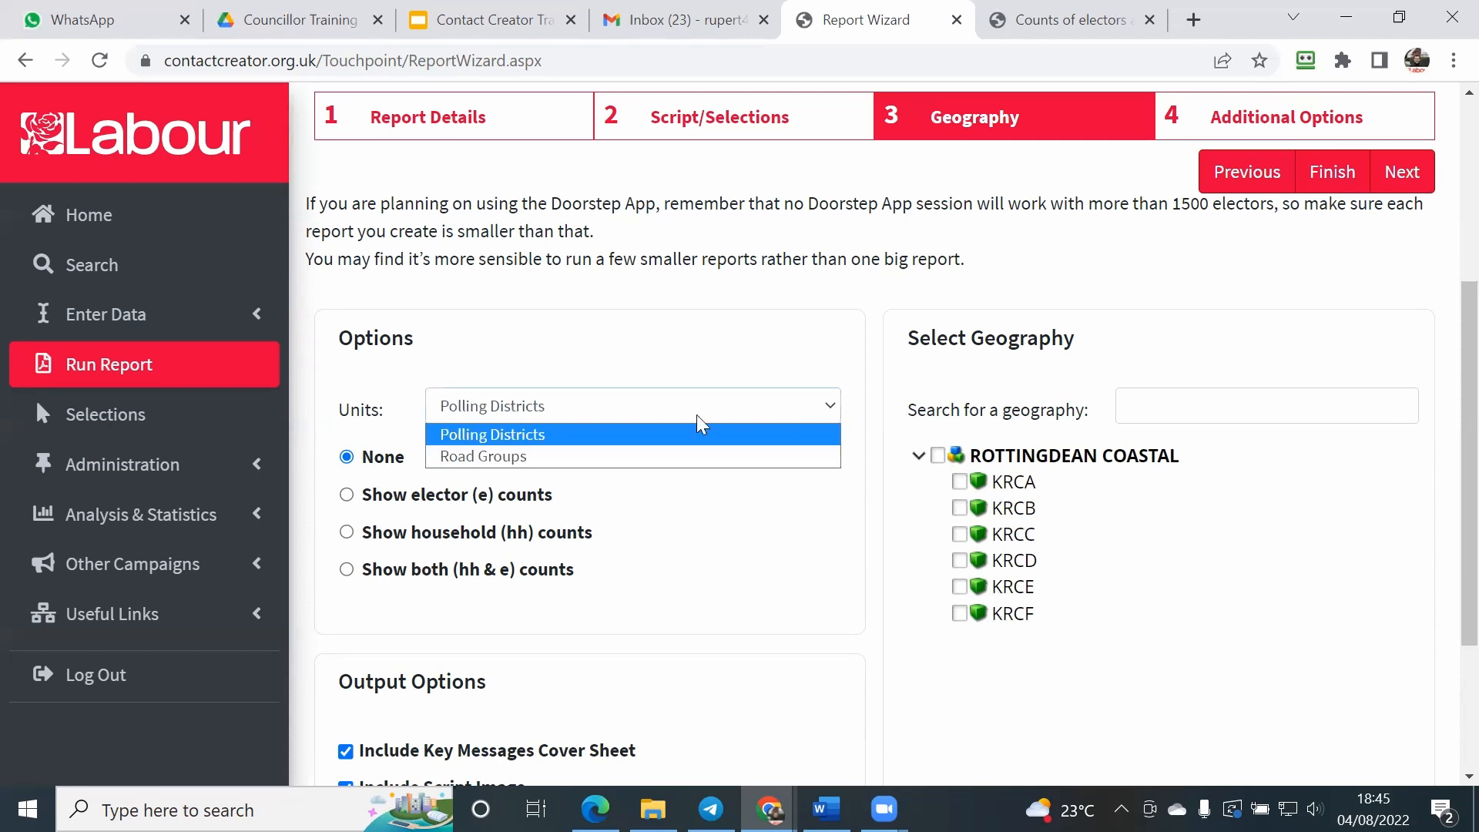
click(582, 451)
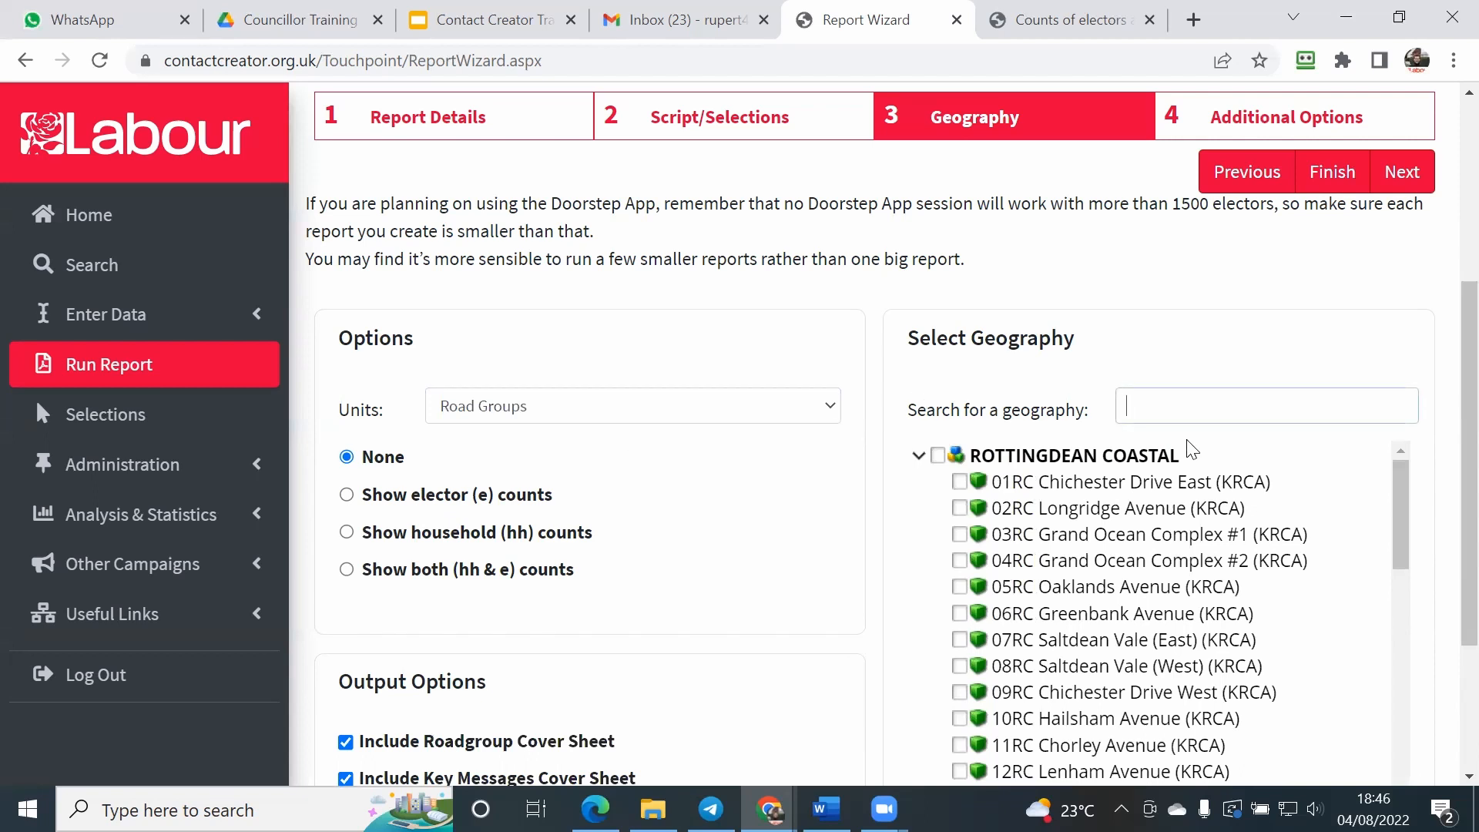
Step: Search the geography for Ashdown and select Ashdown Avenue within road group 13RC Westmeston Avenue
text(Ashdwon)
key(BackSpace)
key(BackSpace)
key(BackSpace)
text(own)
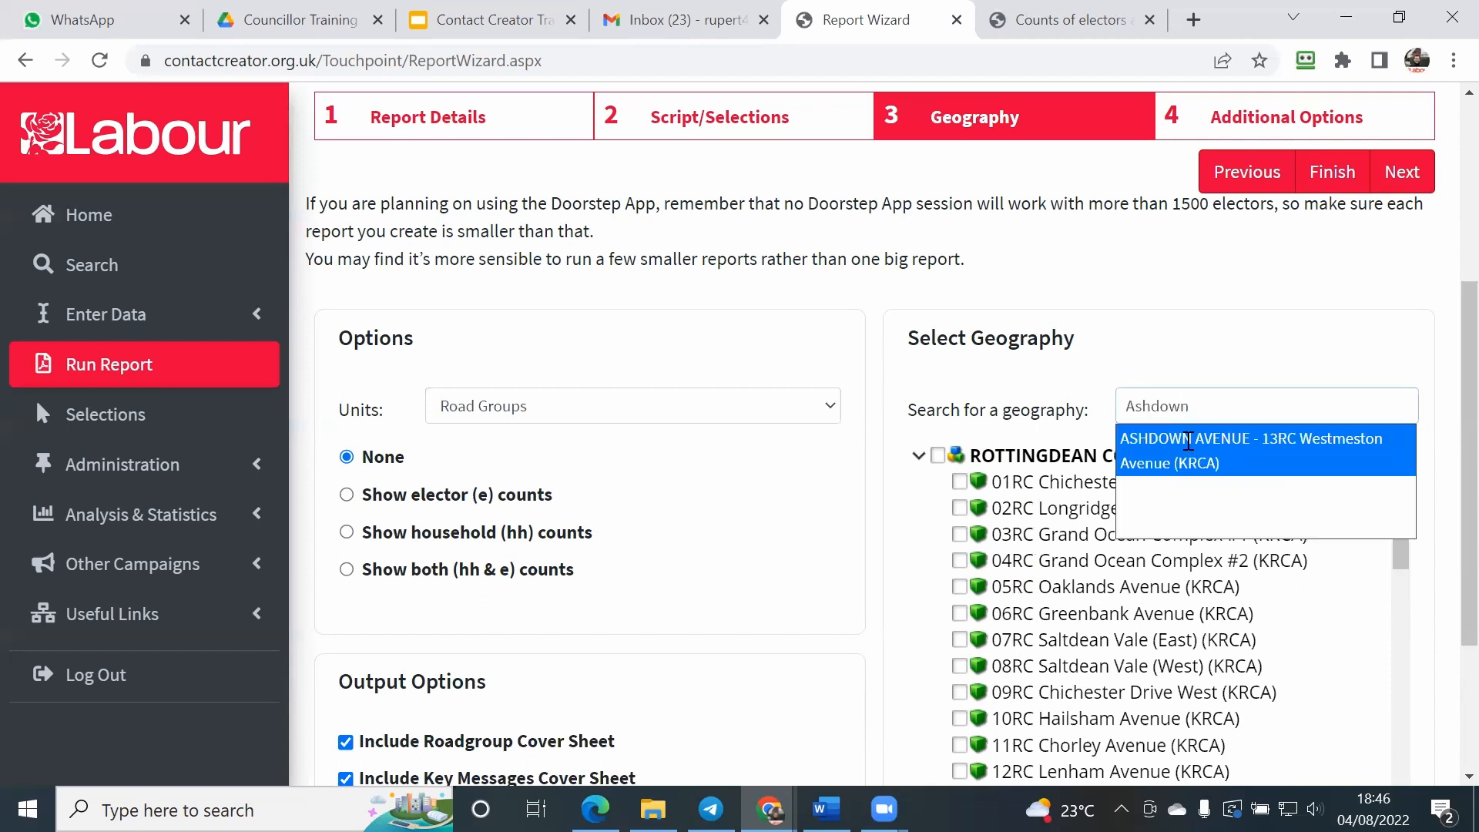
click(1186, 439)
scroll(920, 414, up, 5)
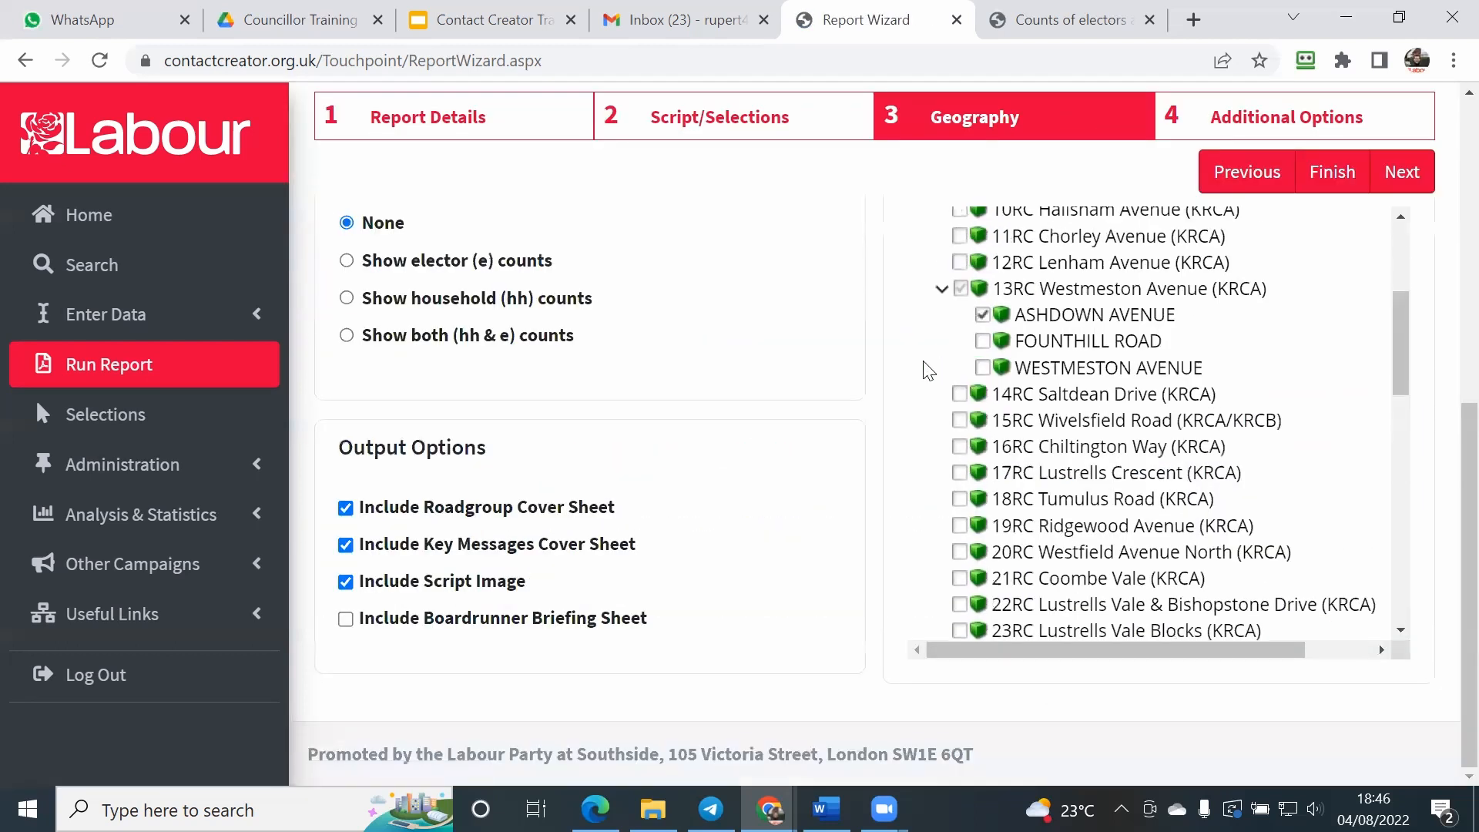
scroll(921, 414, up, 7)
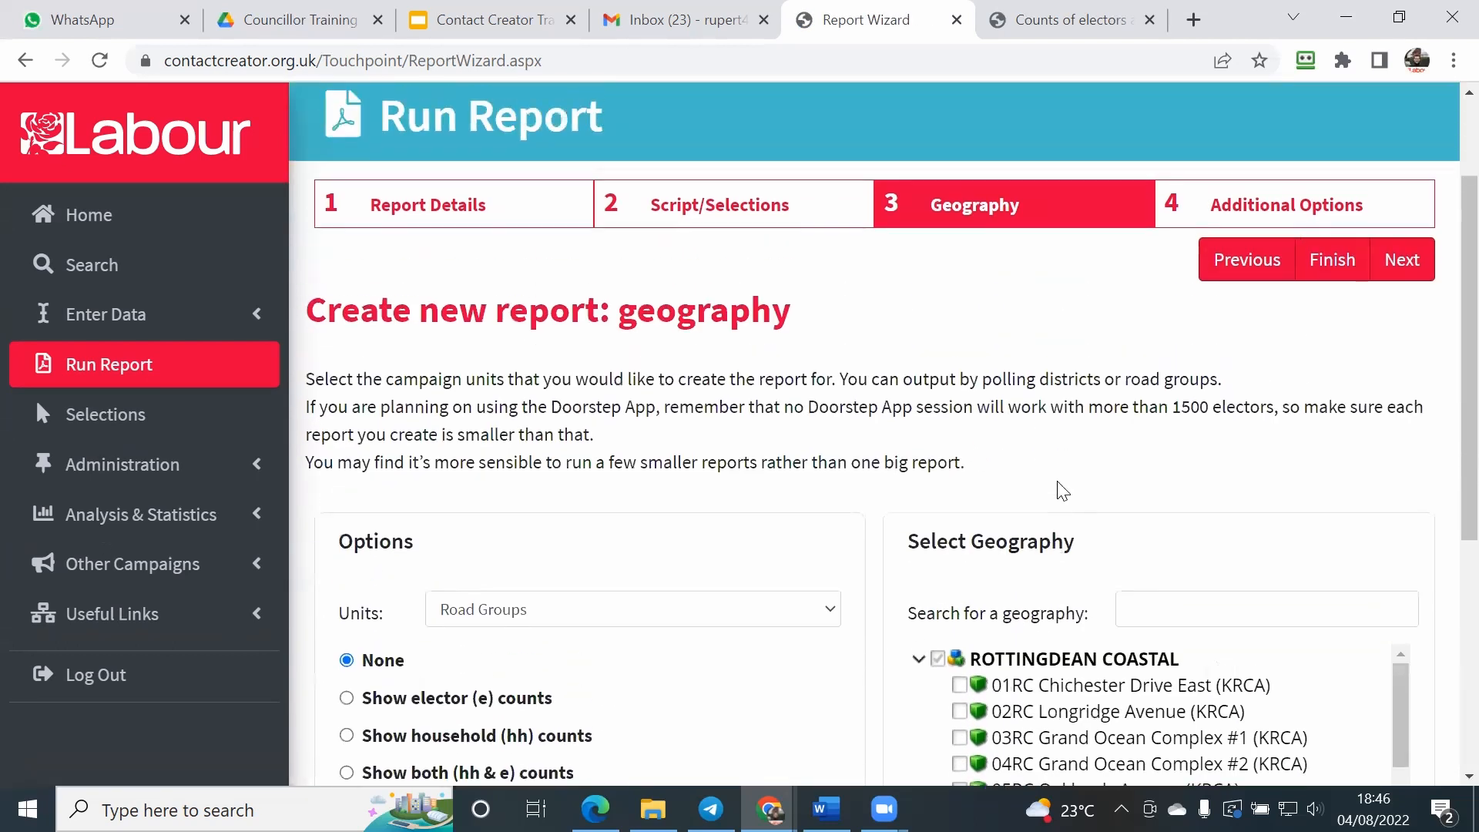
scroll(1056, 489, down, 4)
scroll(963, 493, down, 3)
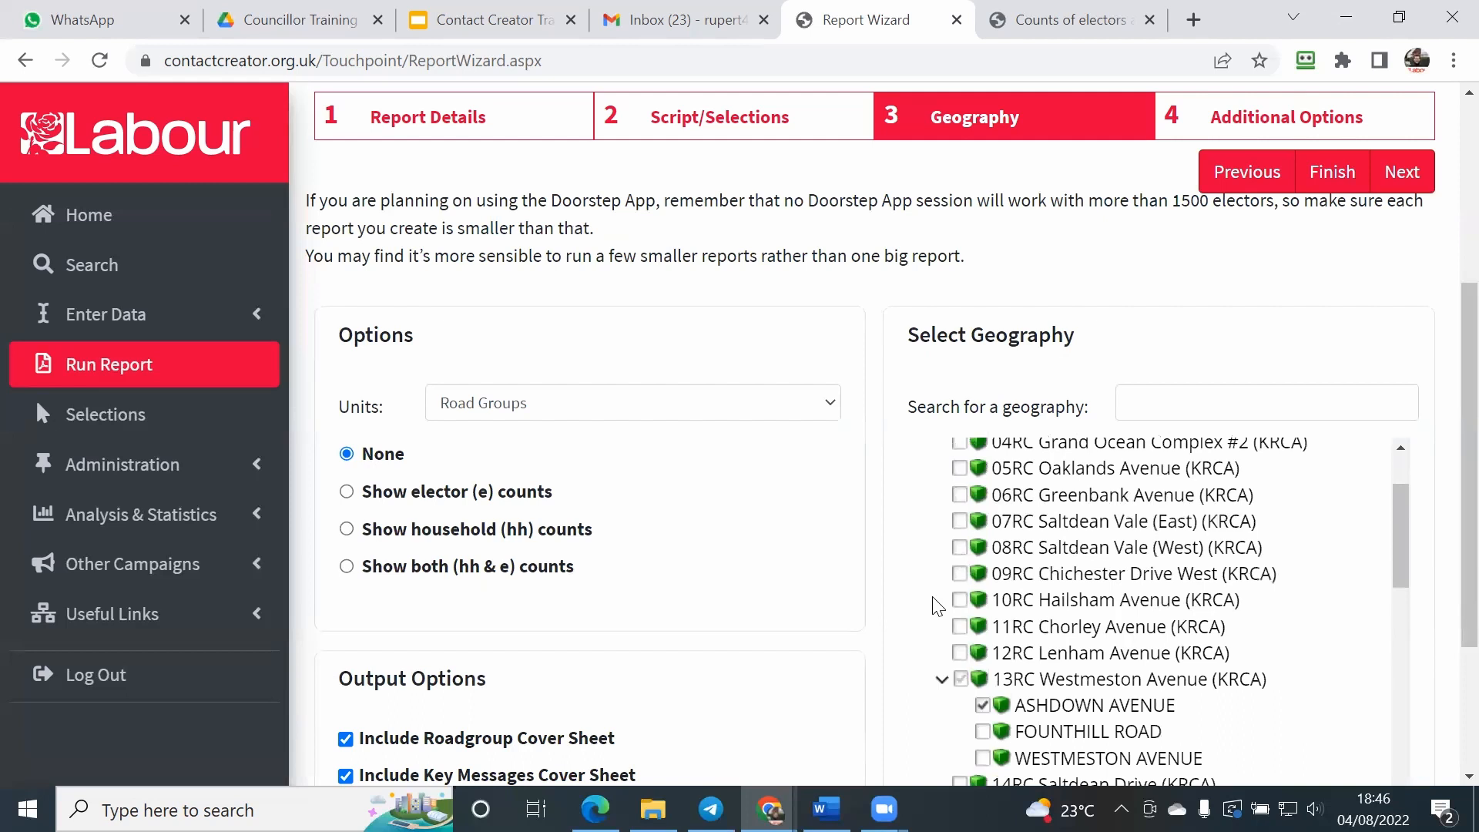
scroll(978, 734, down, 2)
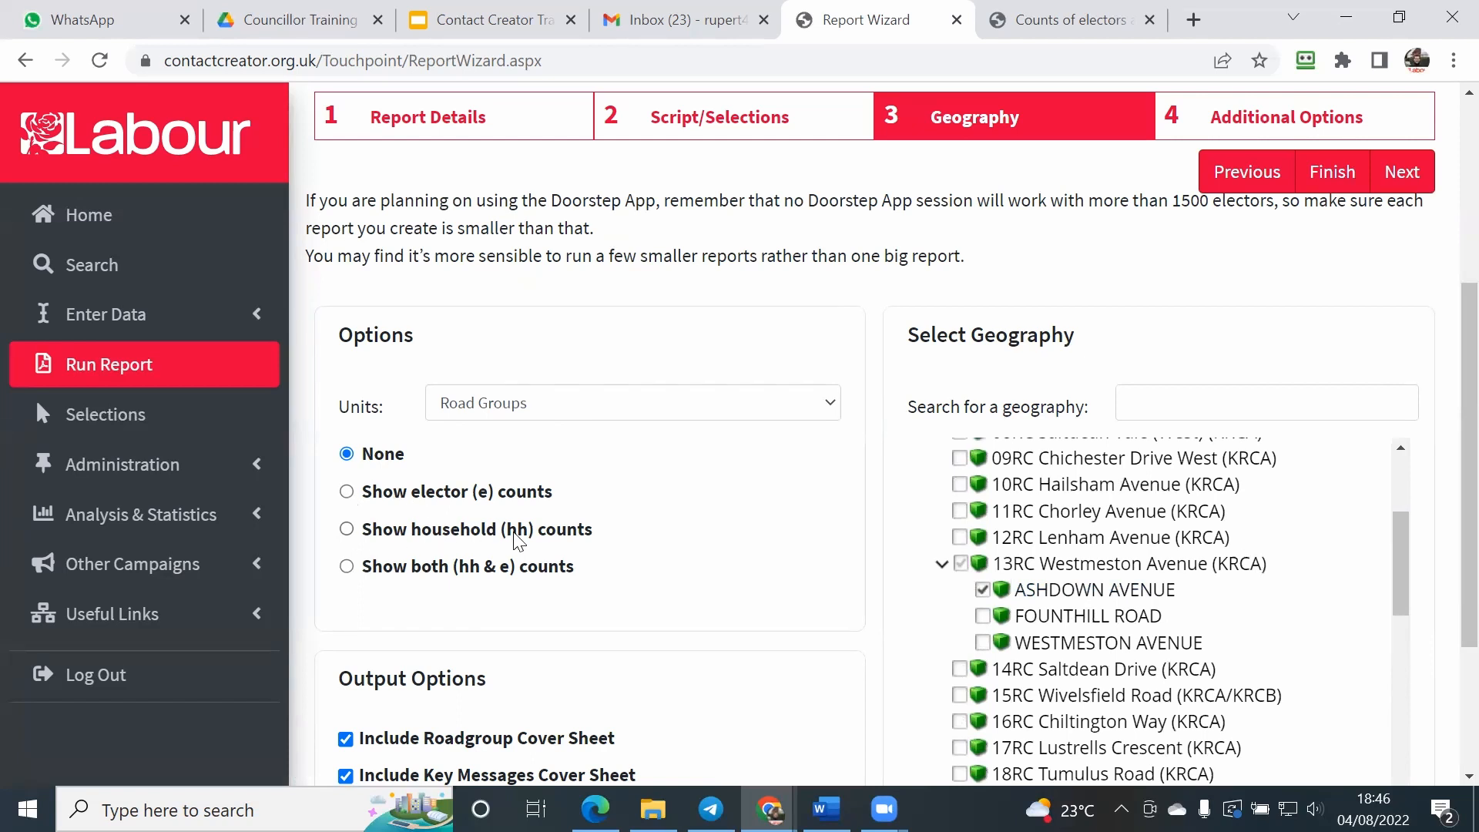
Step: Show household (hh) counts for the road groups and look through the list
click(346, 529)
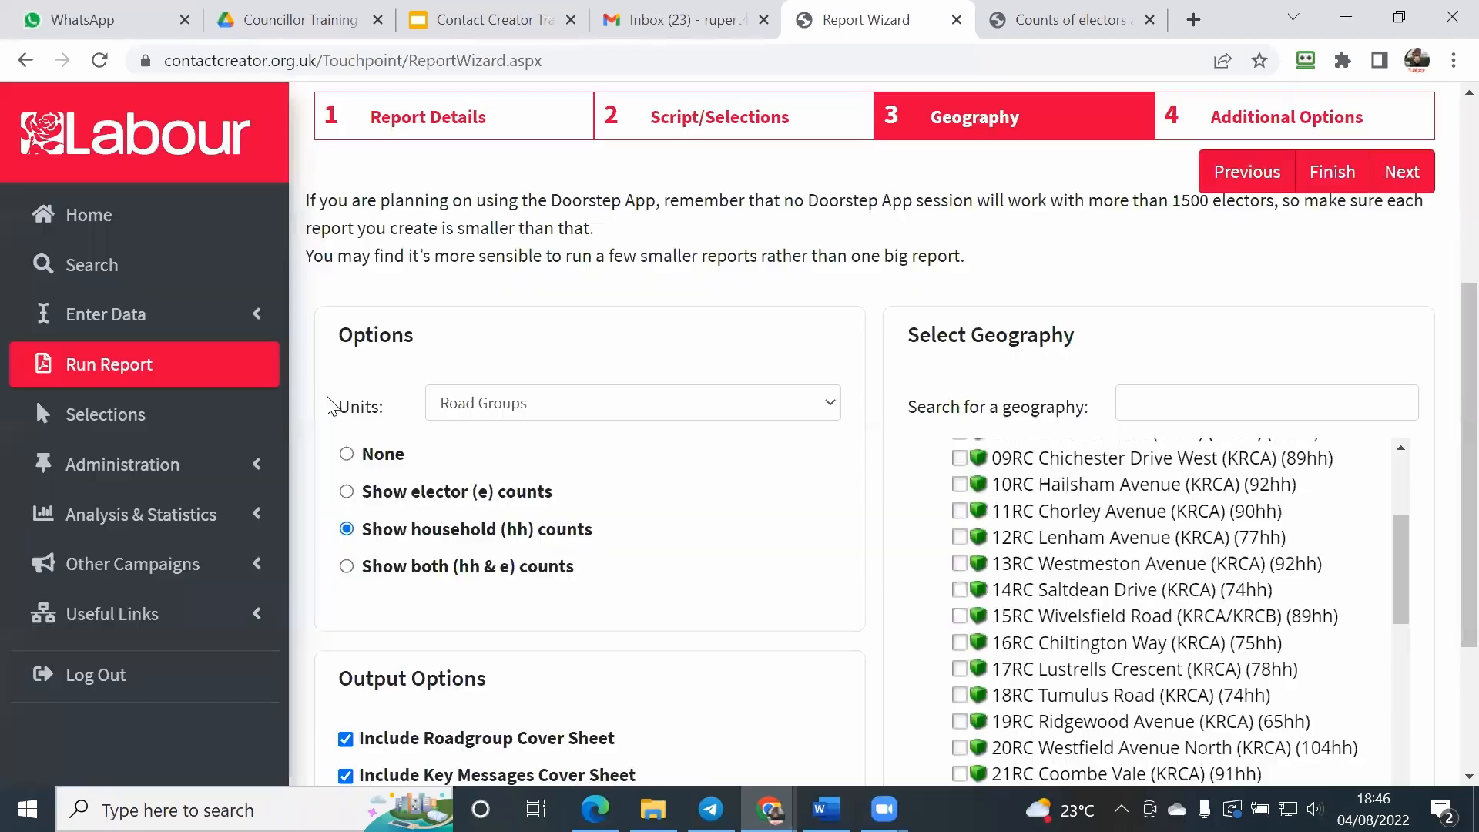
scroll(975, 500, down, 1)
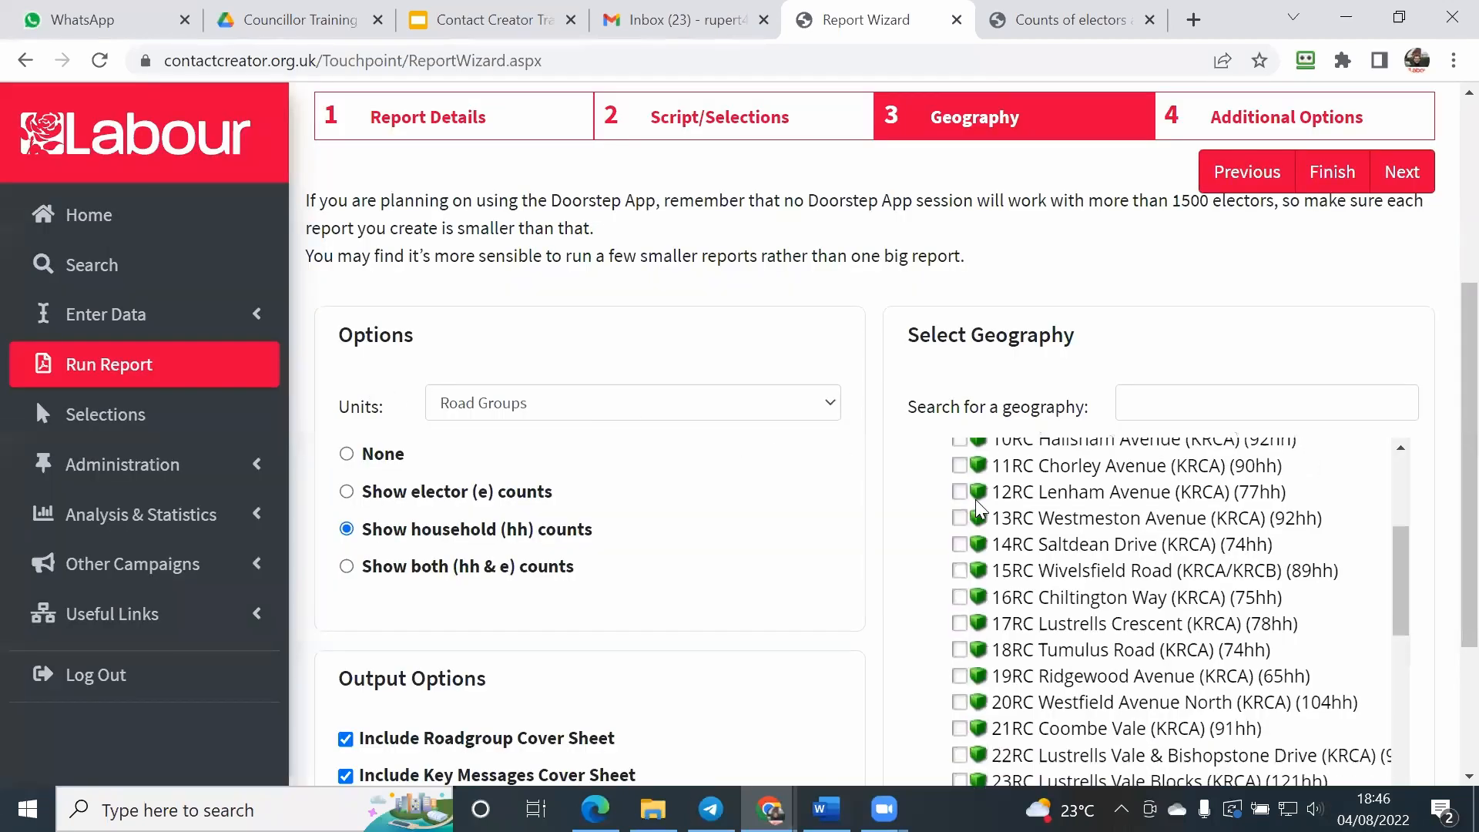
scroll(975, 499, up, 3)
scroll(975, 513, down, 3)
scroll(1122, 488, up, 3)
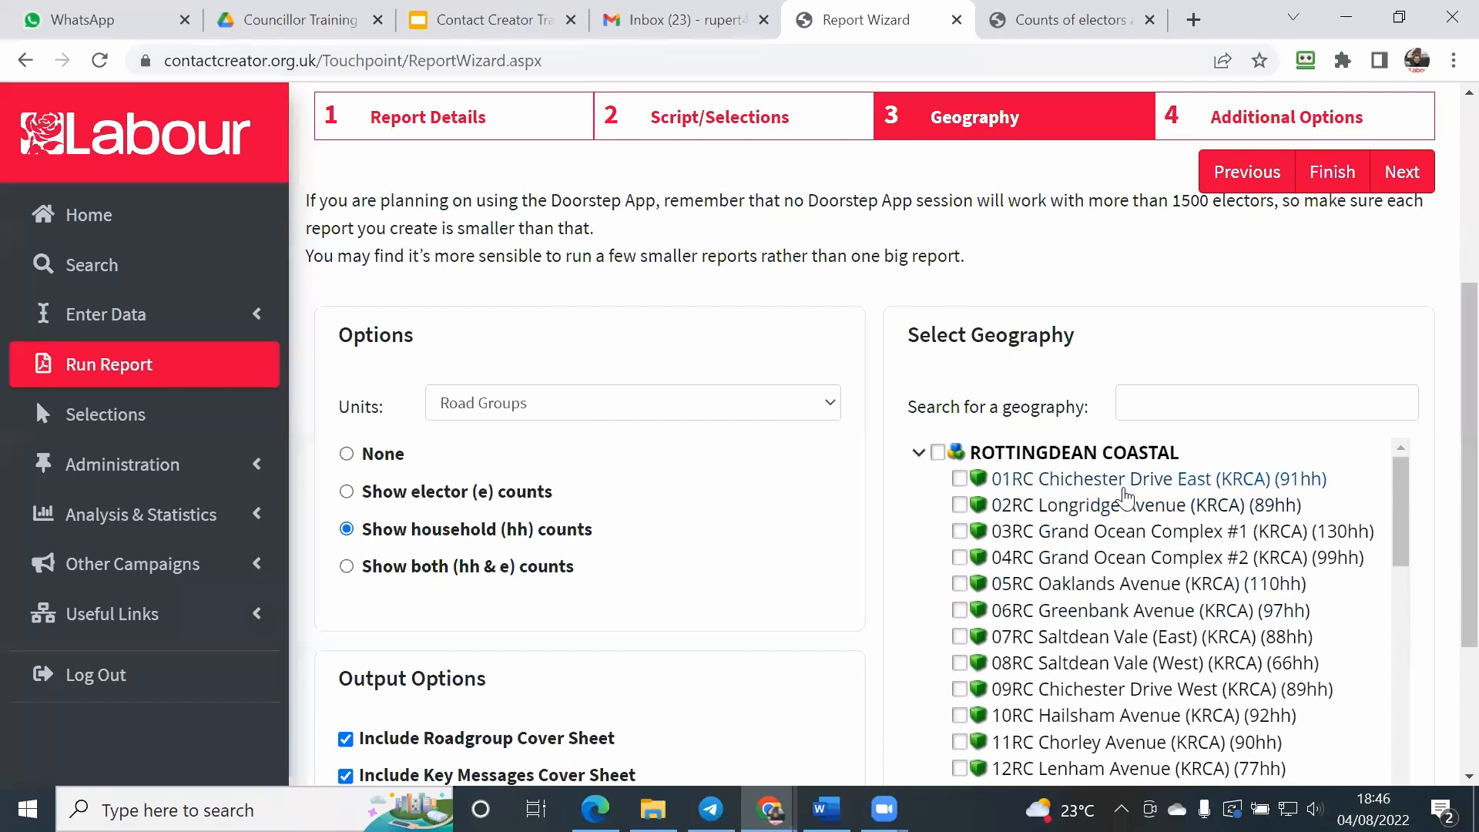
Step: With household counts shown, find Ashdown Avenue again by searching for "ashd" and select it for the report
click(1177, 409)
text(ashd)
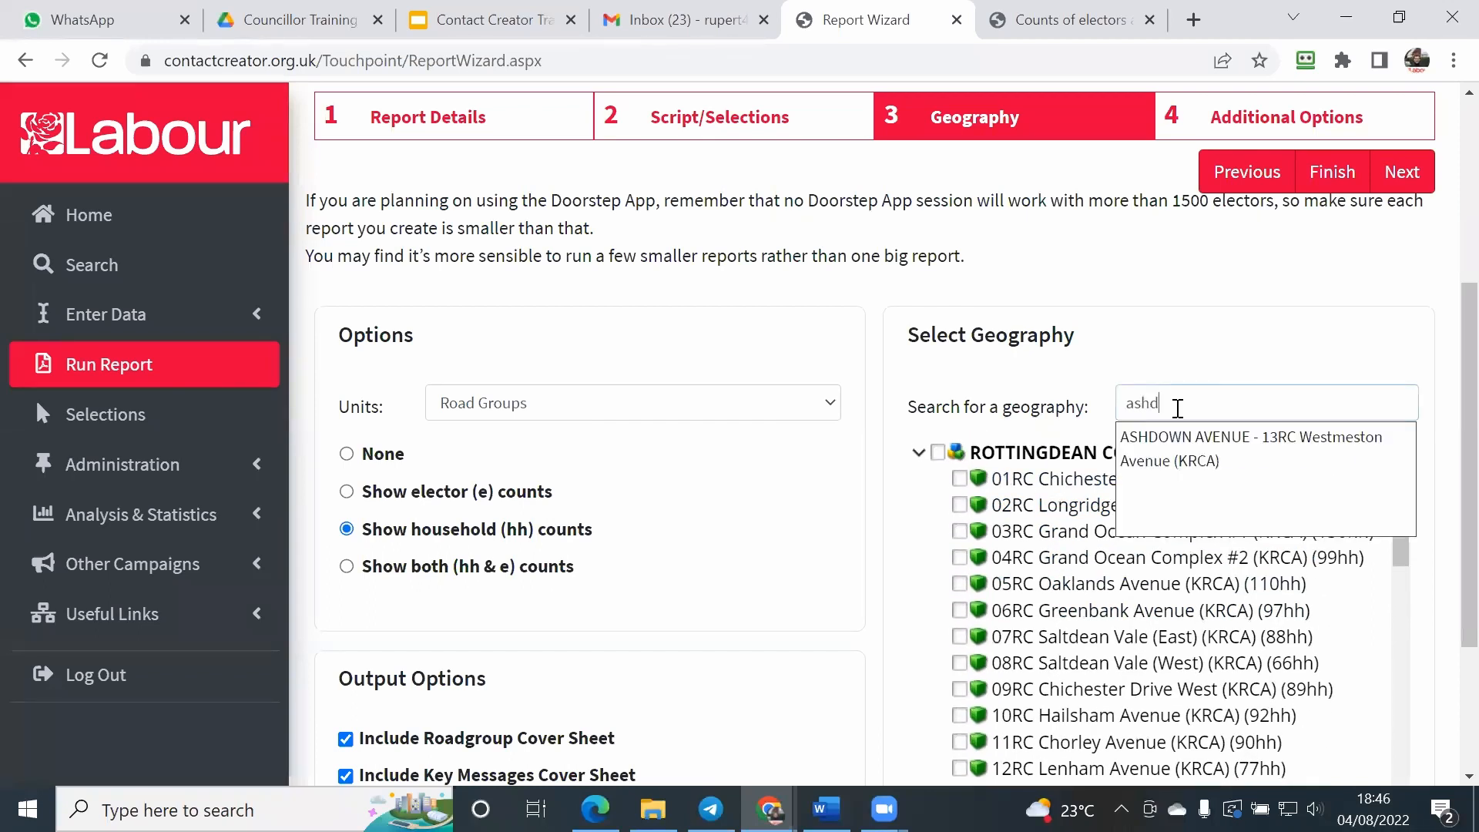
click(1130, 456)
scroll(1130, 466, up, 1)
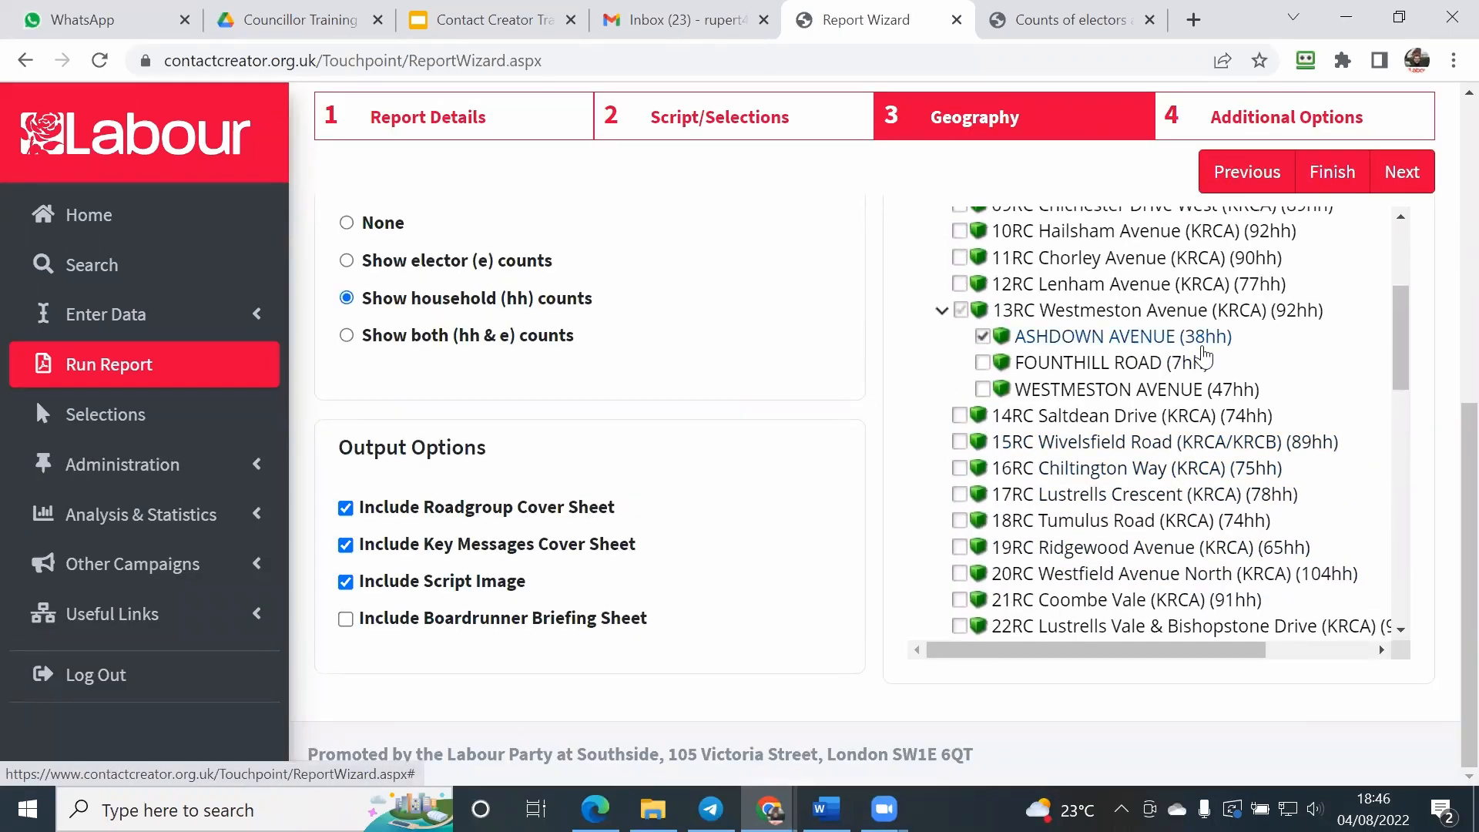
scroll(901, 439, up, 3)
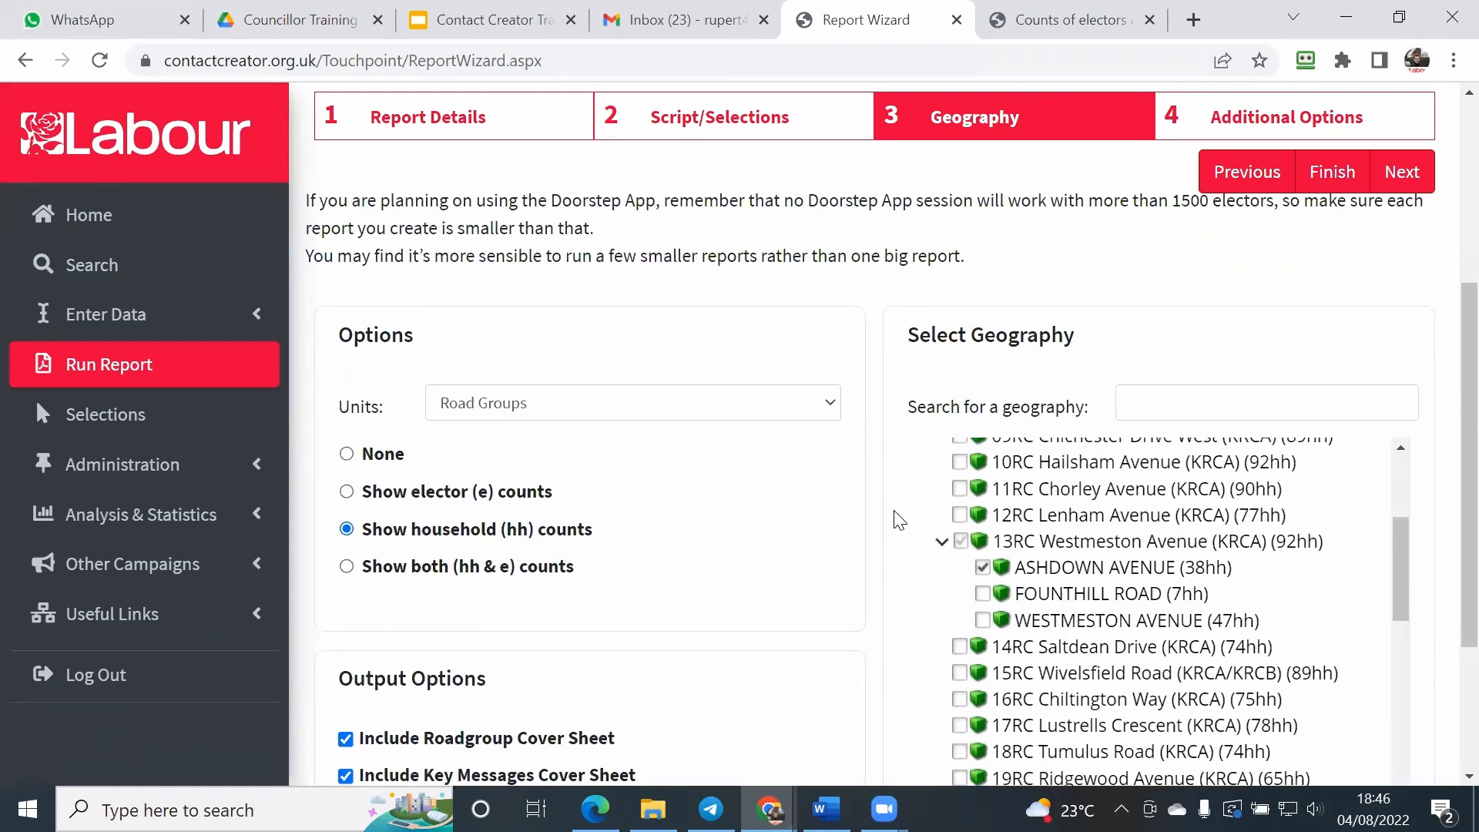
scroll(904, 551, down, 2)
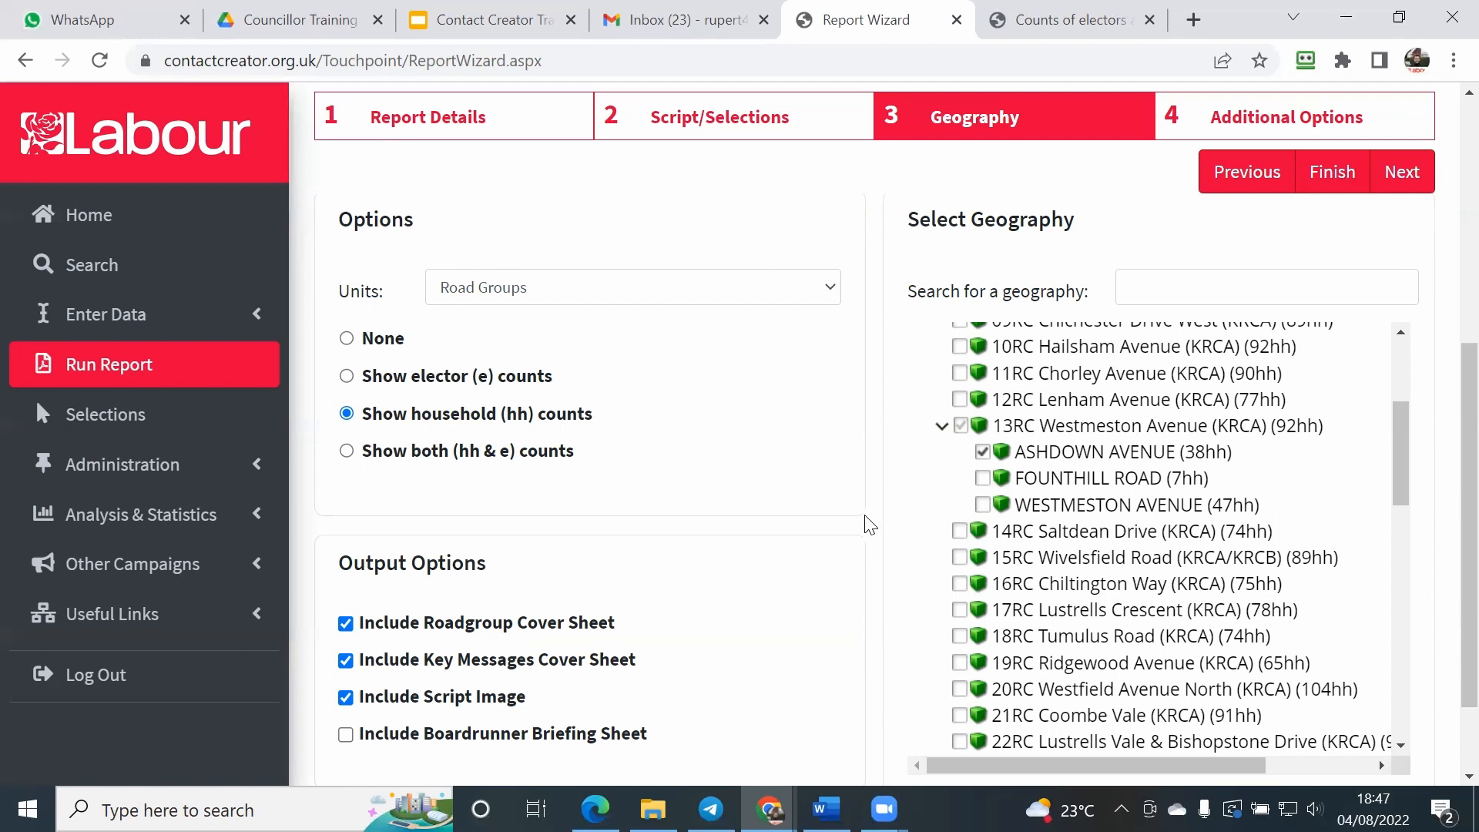
scroll(871, 523, up, 1)
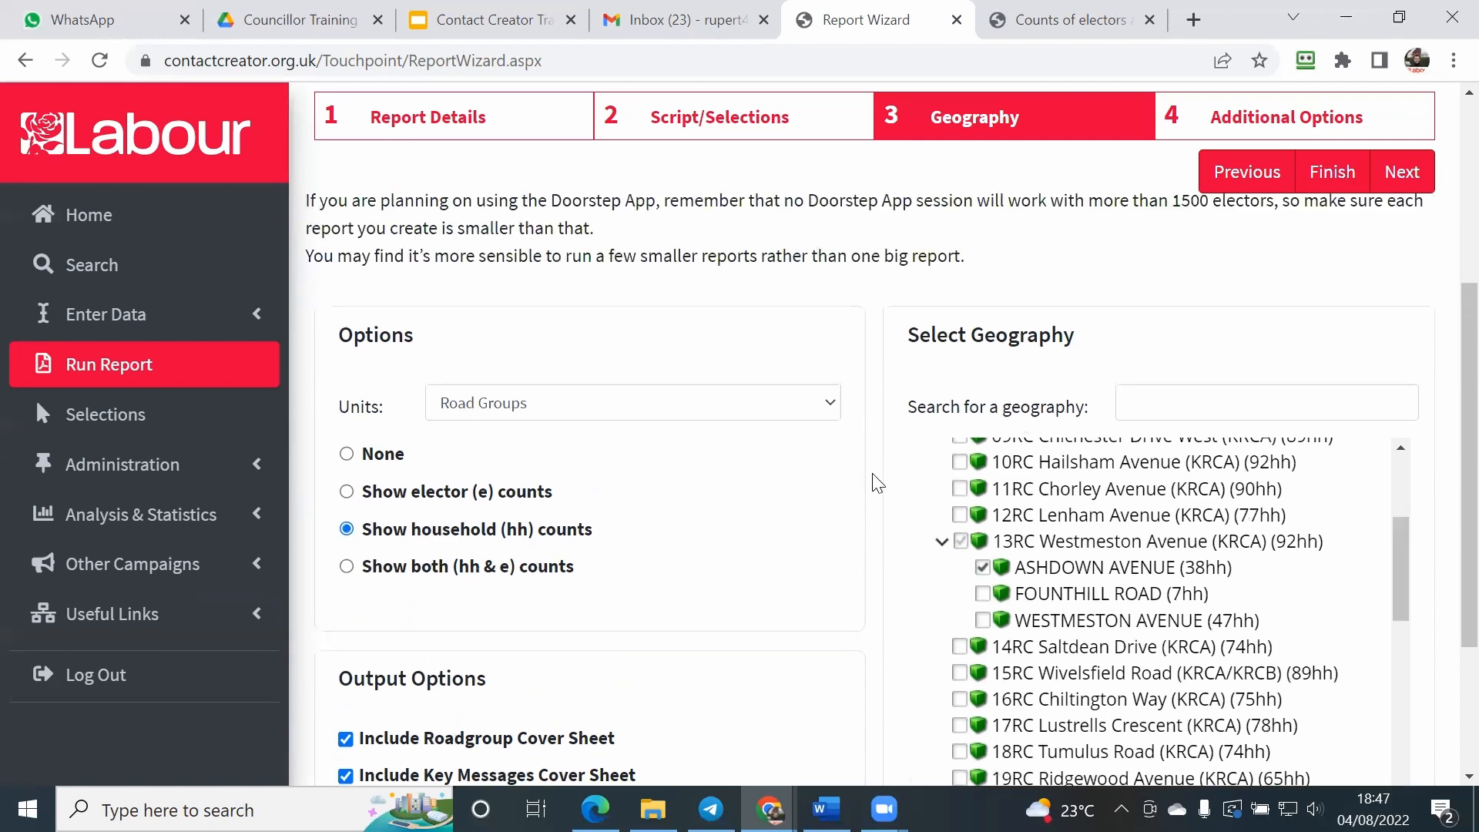
scroll(915, 571, down, 1)
scroll(977, 553, up, 1)
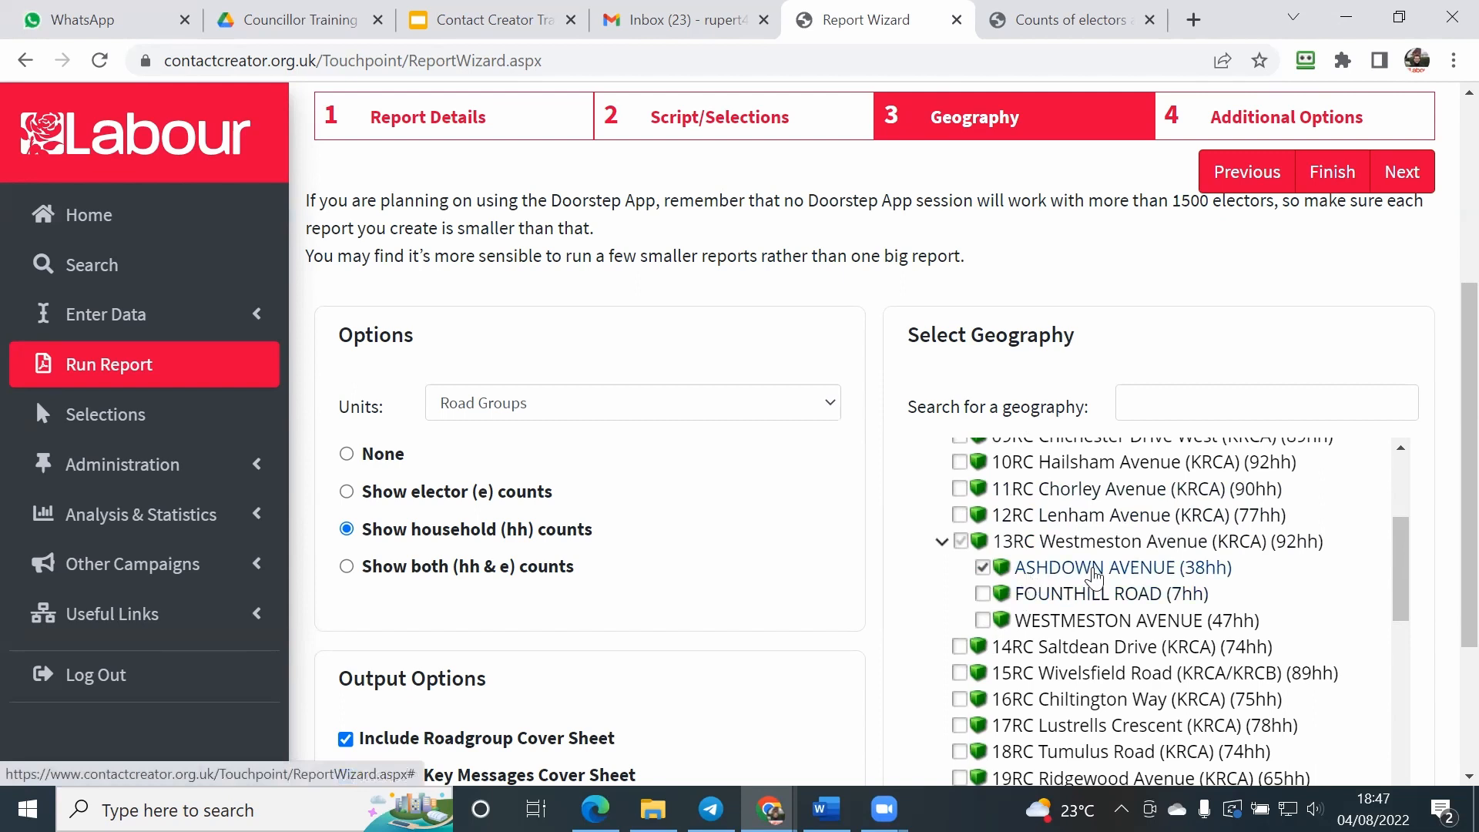
Step: Open the additional options stage and review the summary of inclusions, exclusions, ordering, breaking and deduplication
click(1210, 133)
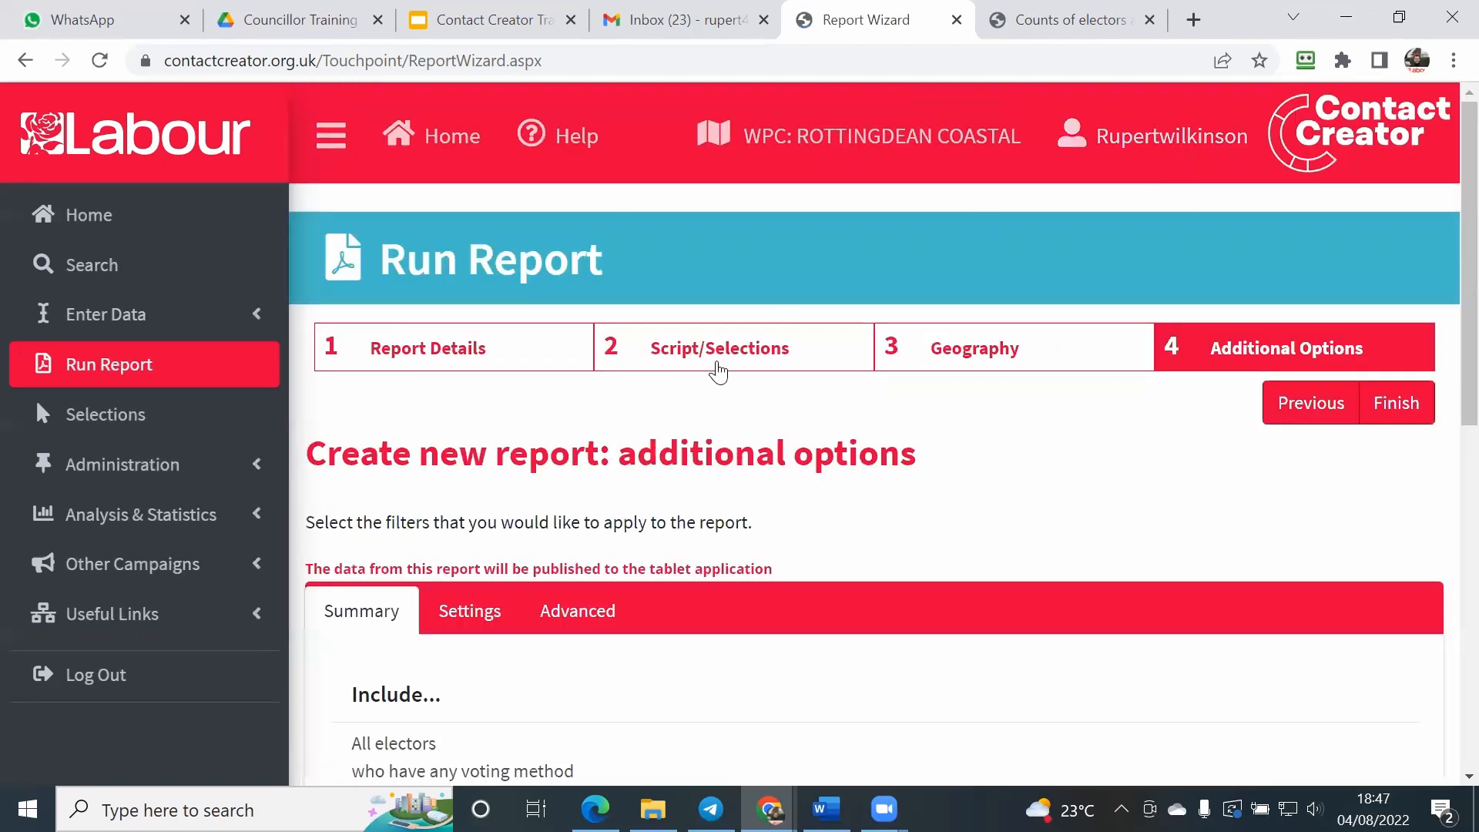
scroll(709, 376, down, 1)
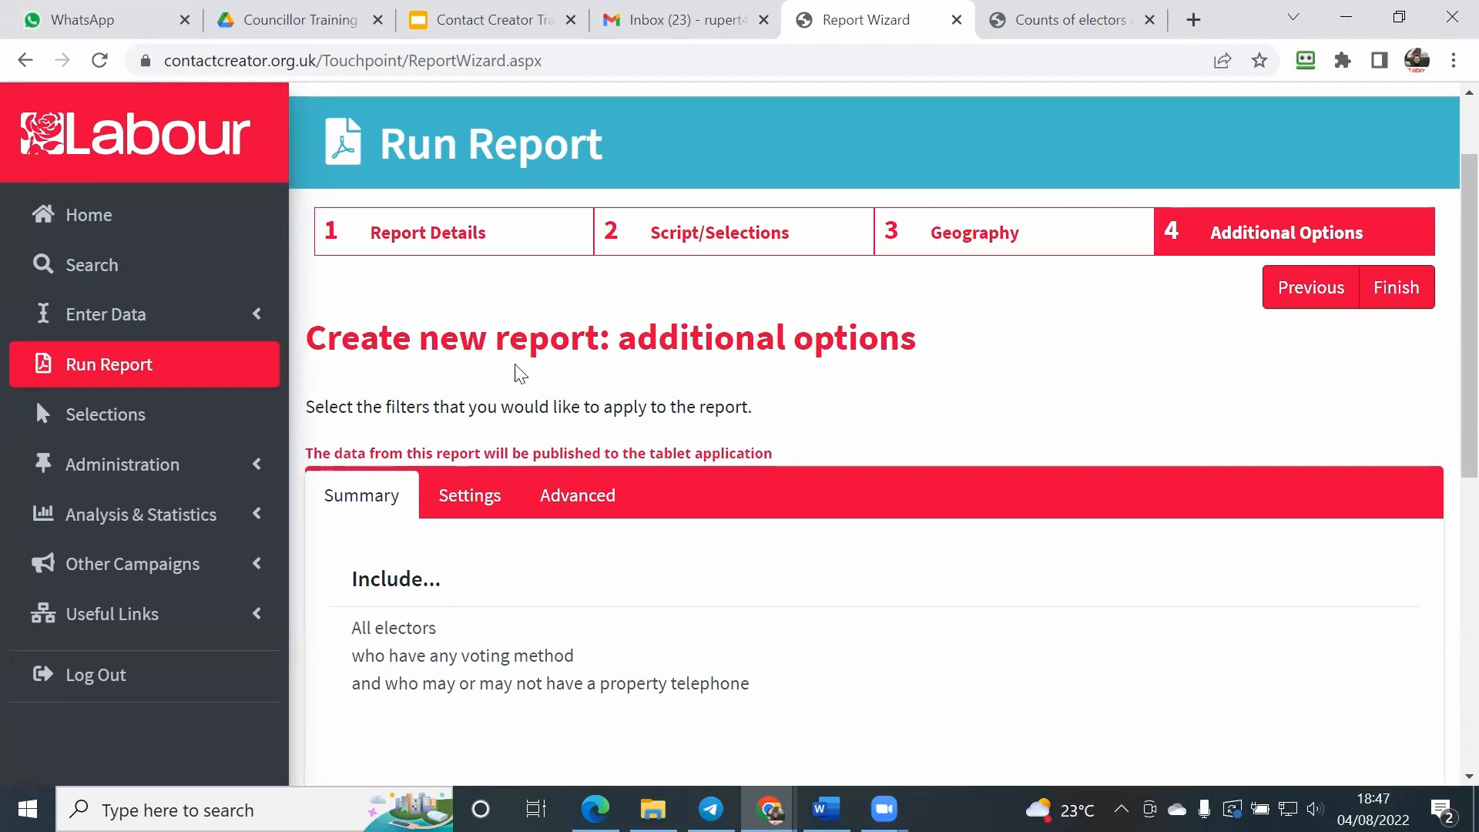
scroll(521, 374, down, 1)
scroll(606, 336, down, 3)
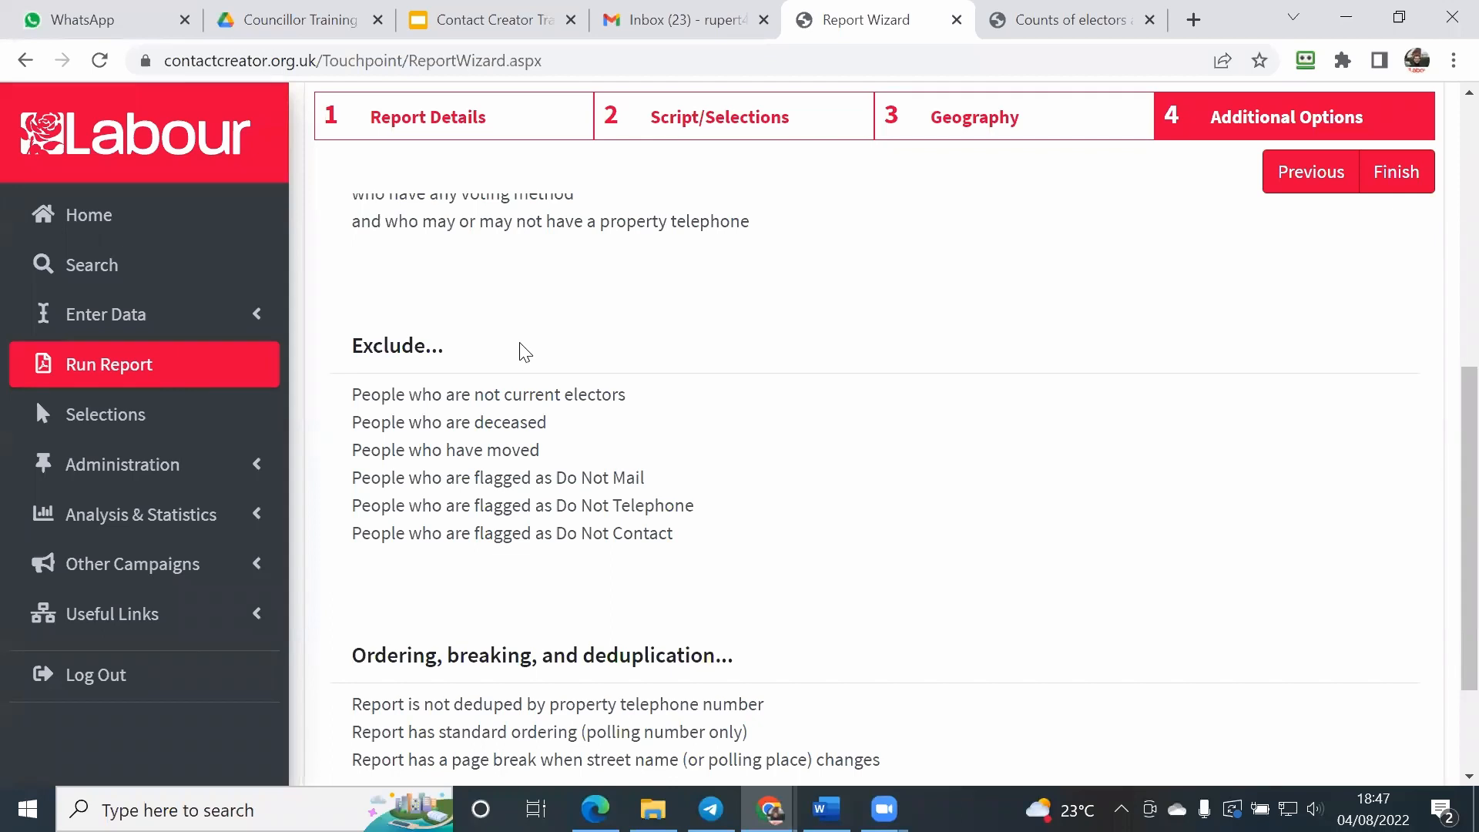
scroll(524, 350, up, 6)
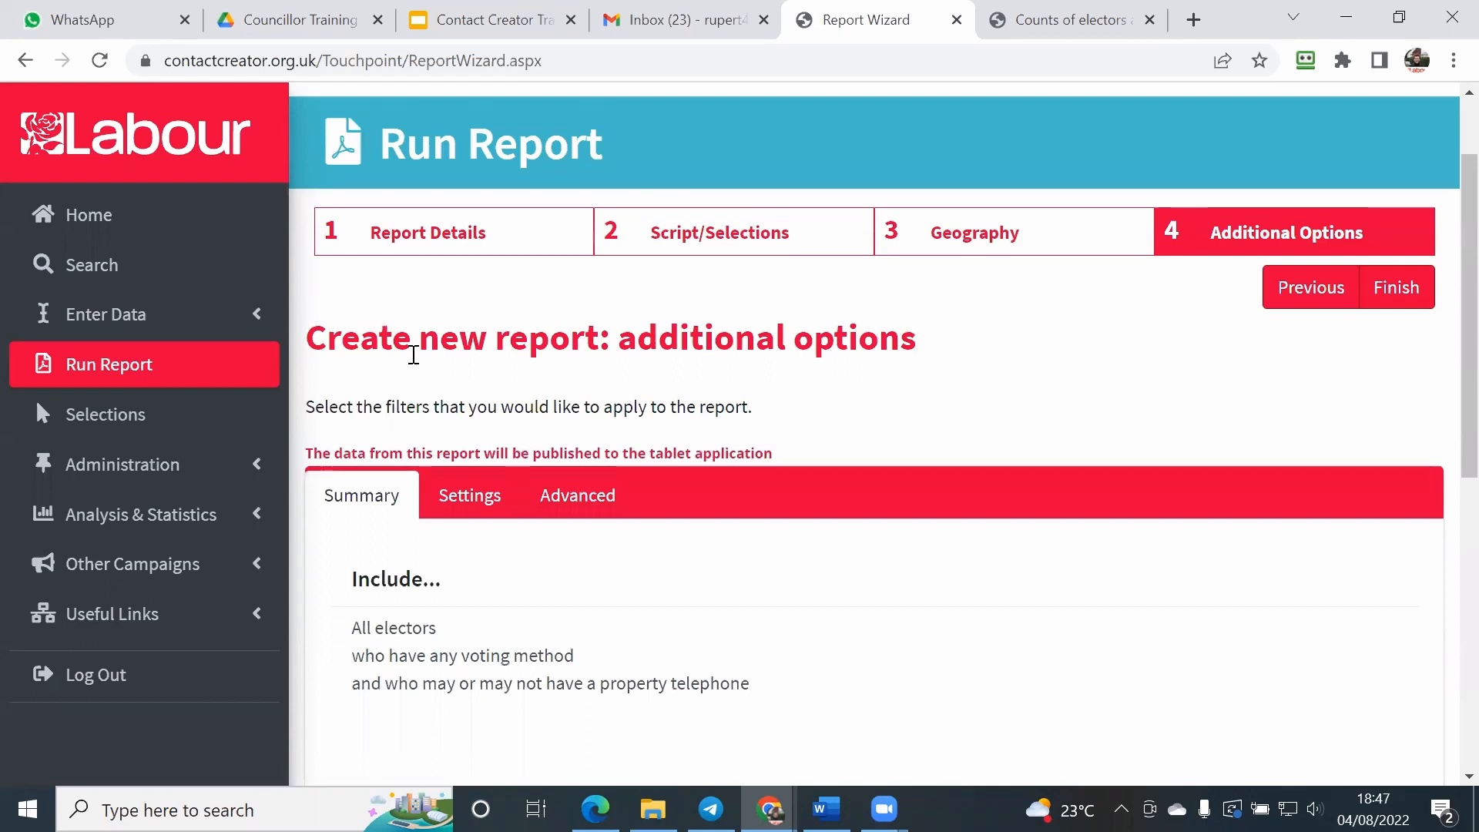
Step: Finish the report wizard to generate the Ashdown Avenue report and download its PDF output
click(1395, 293)
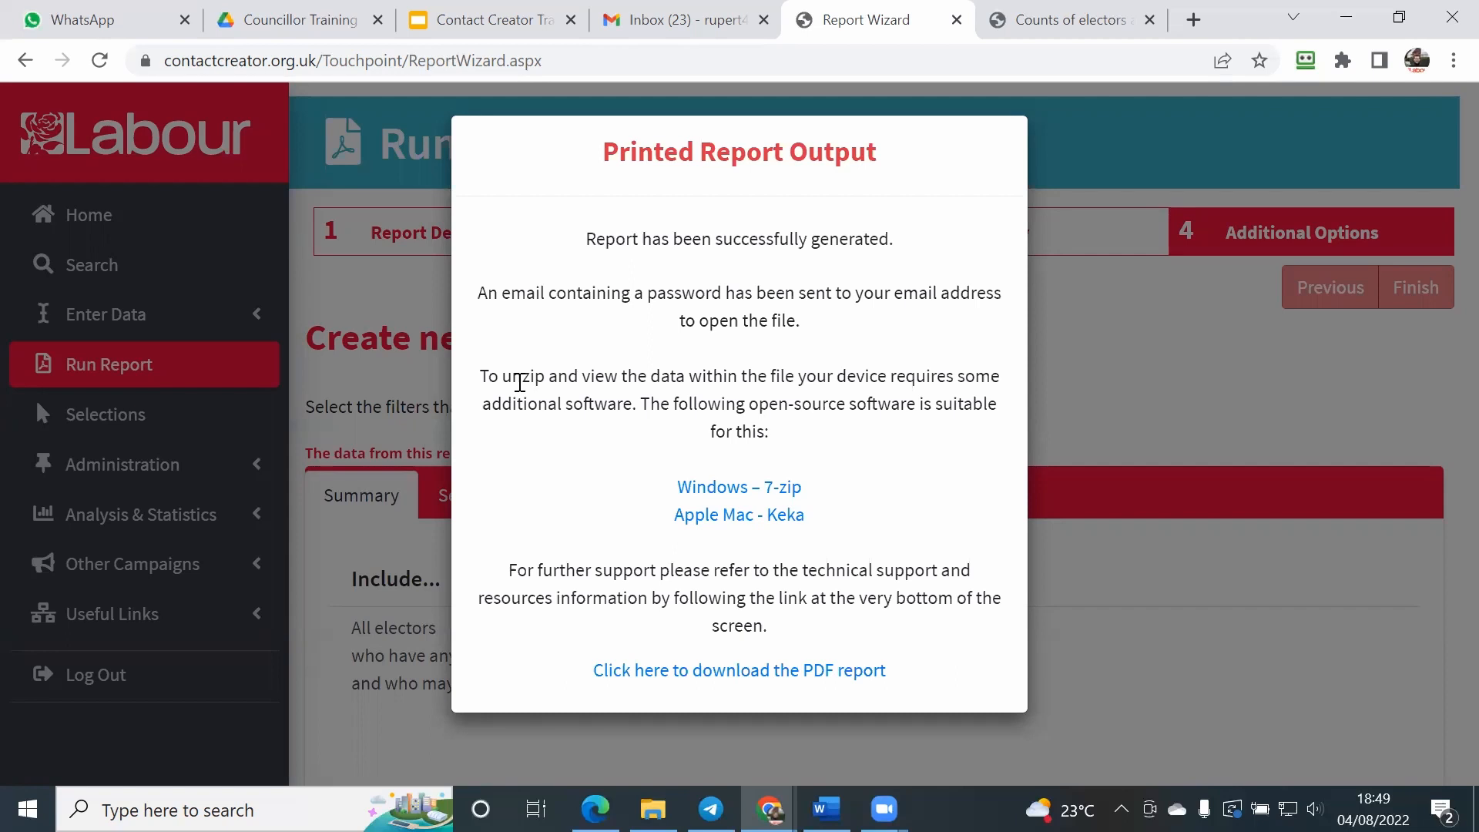
click(645, 678)
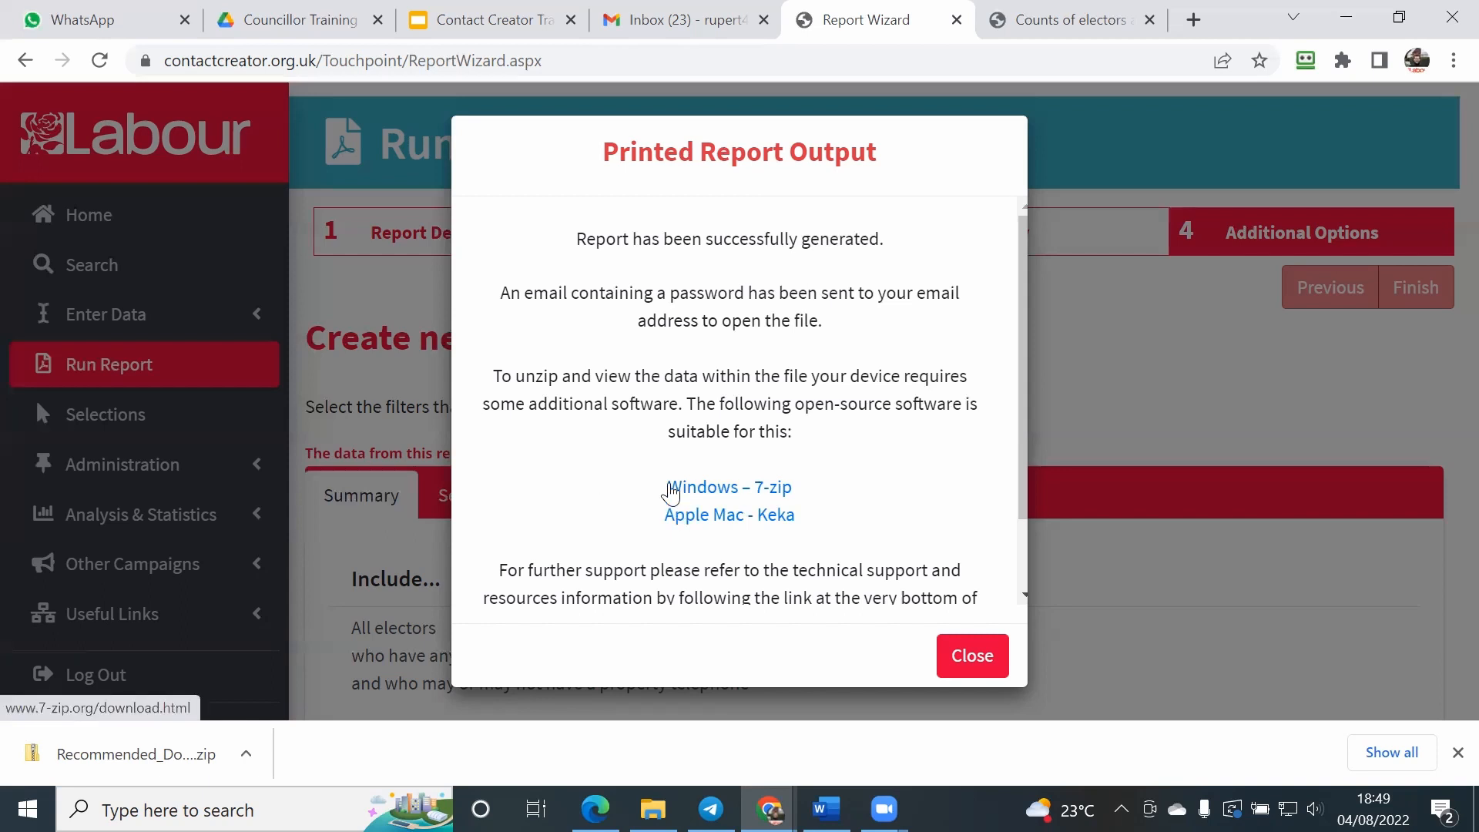
Step: View the linked 7-Zip download page for Windows, return to the report output, and switch to the Downloads folder in File Explorer
click(745, 498)
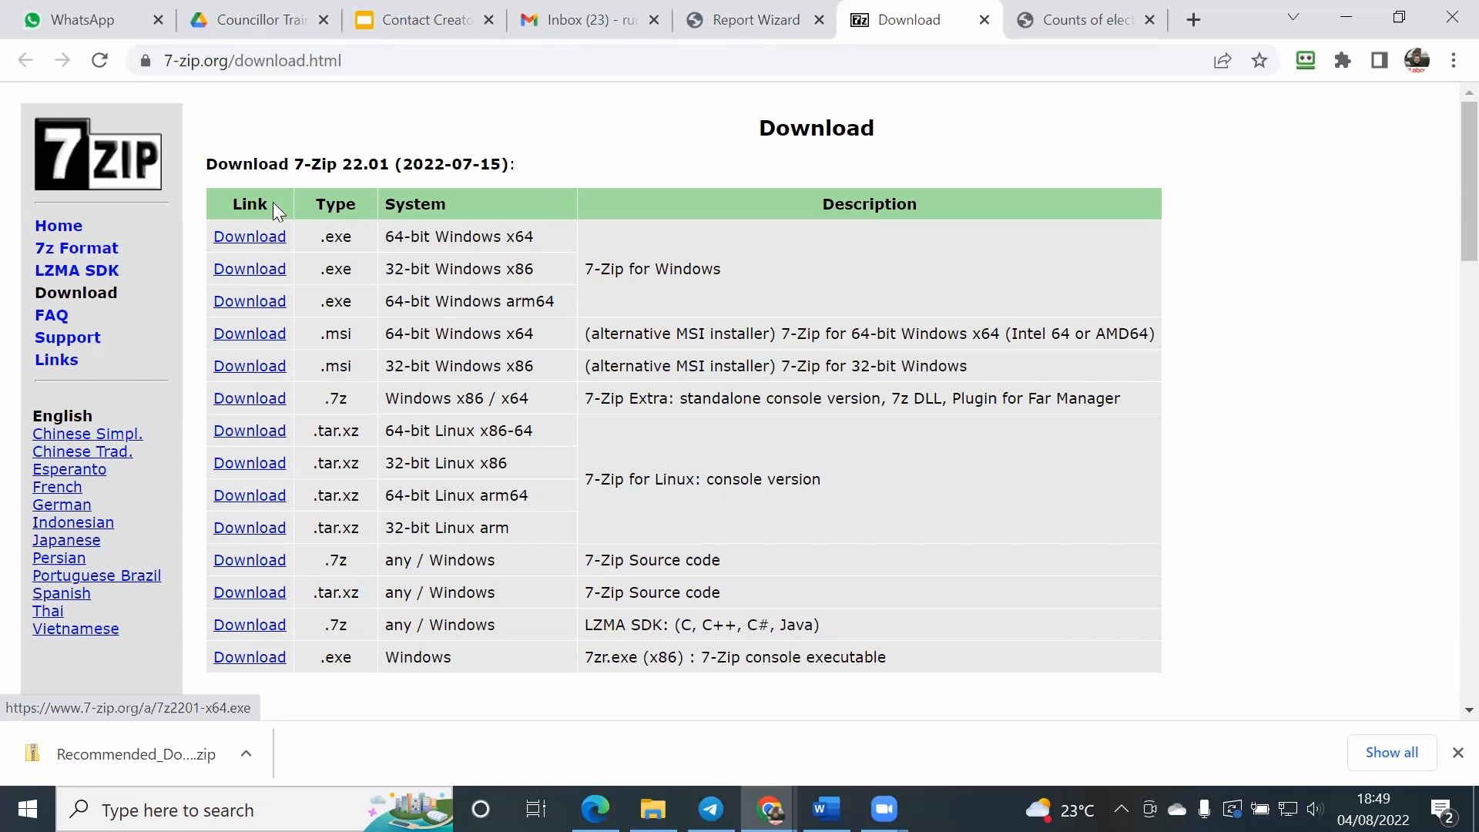
click(691, 15)
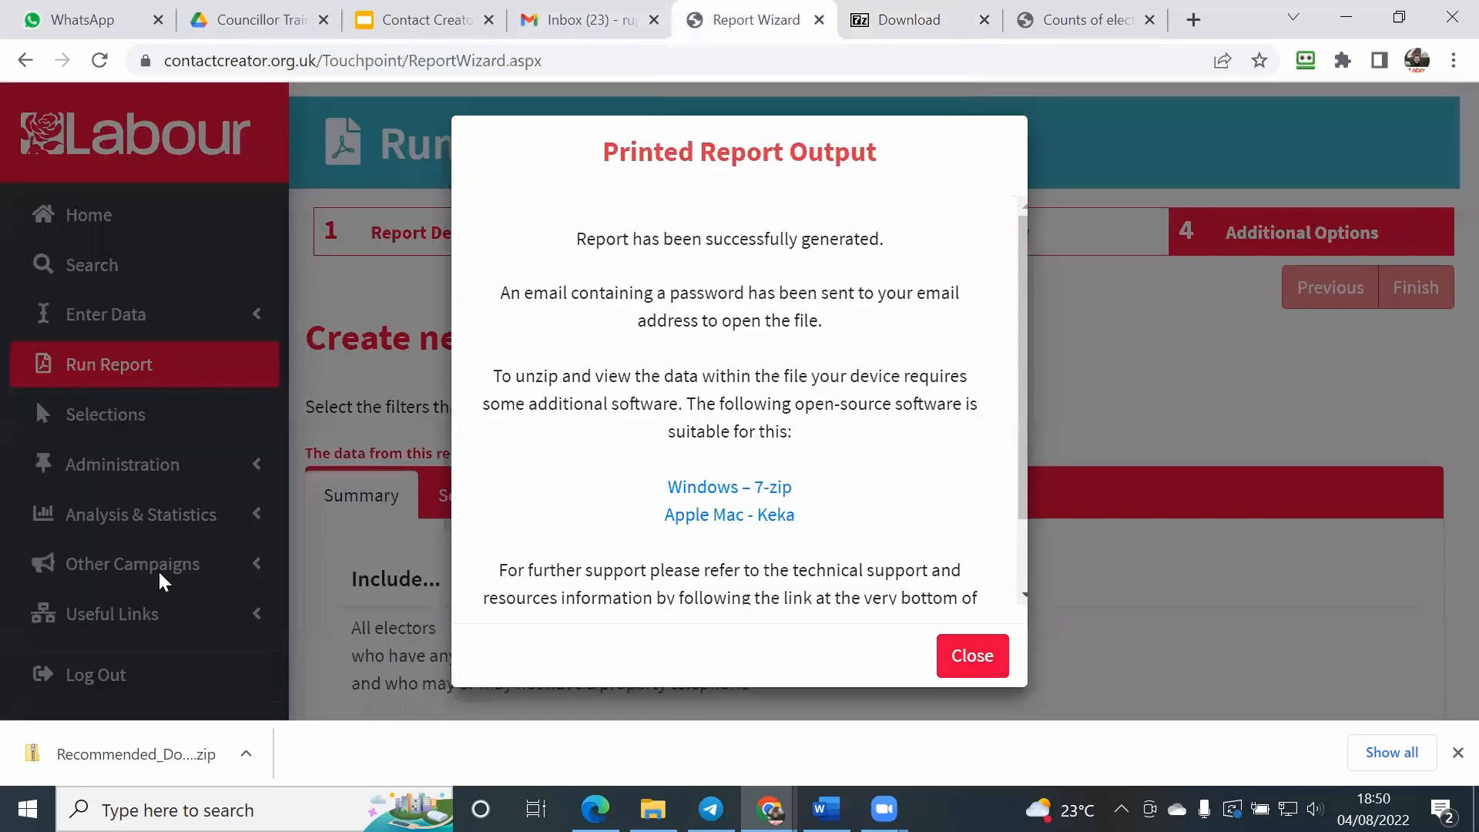
click(653, 809)
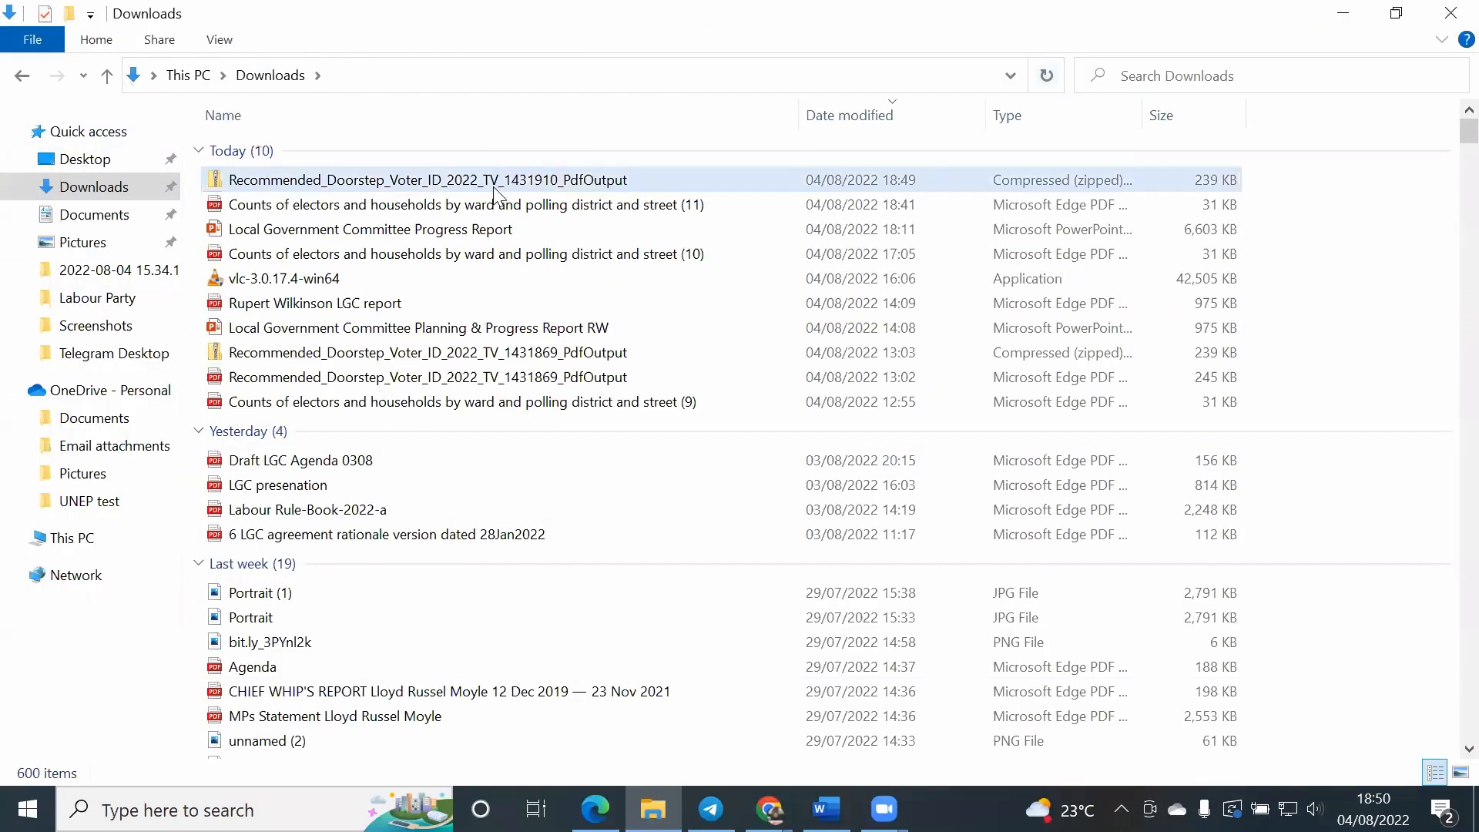
Step: Try to open the PDF directly inside the downloaded Recommended_Doorstep_Voter_ID_2022_TV_1431910_PdfOutput archive
double_click(268, 182)
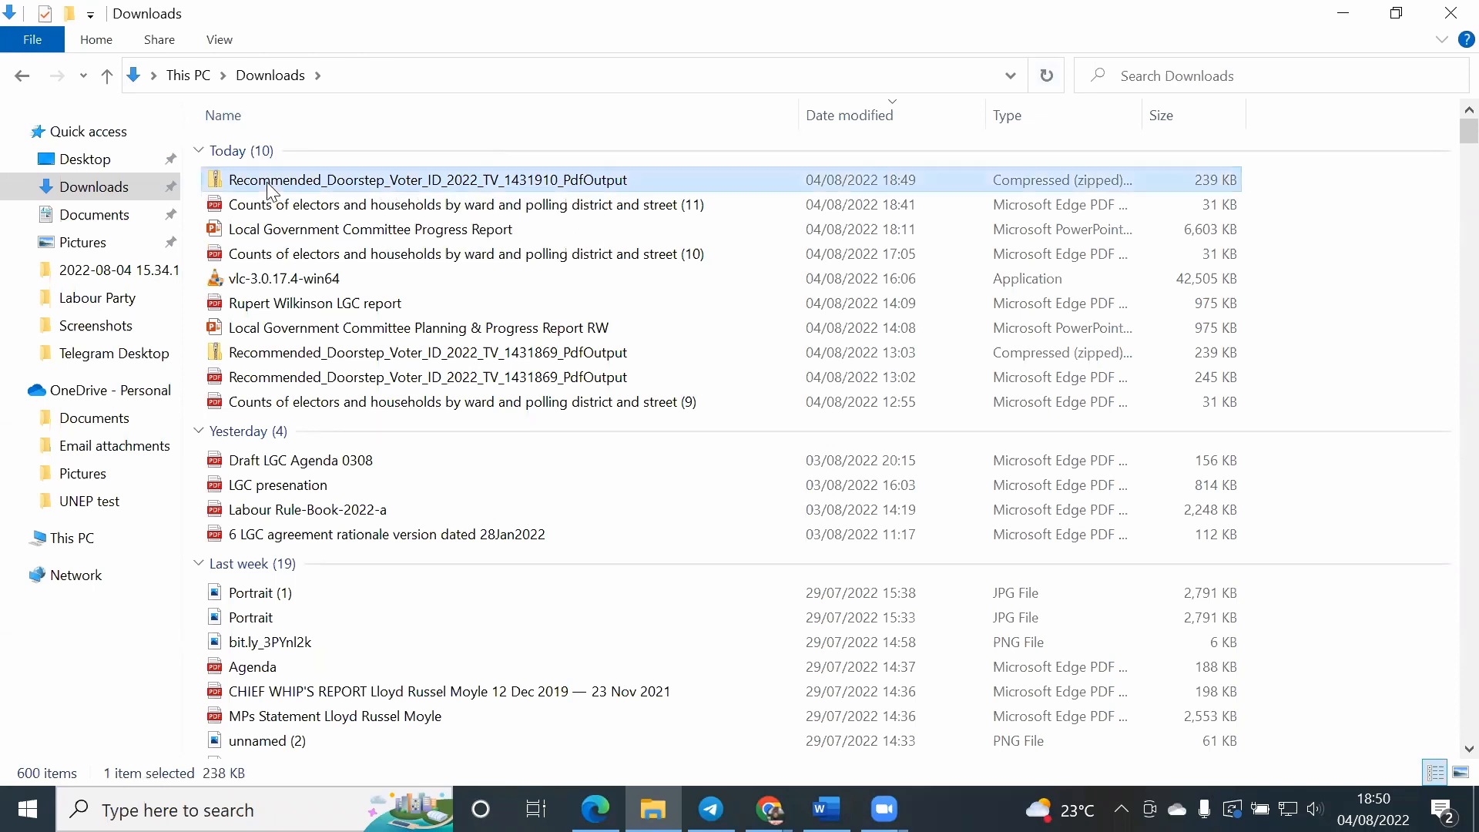
click(784, 684)
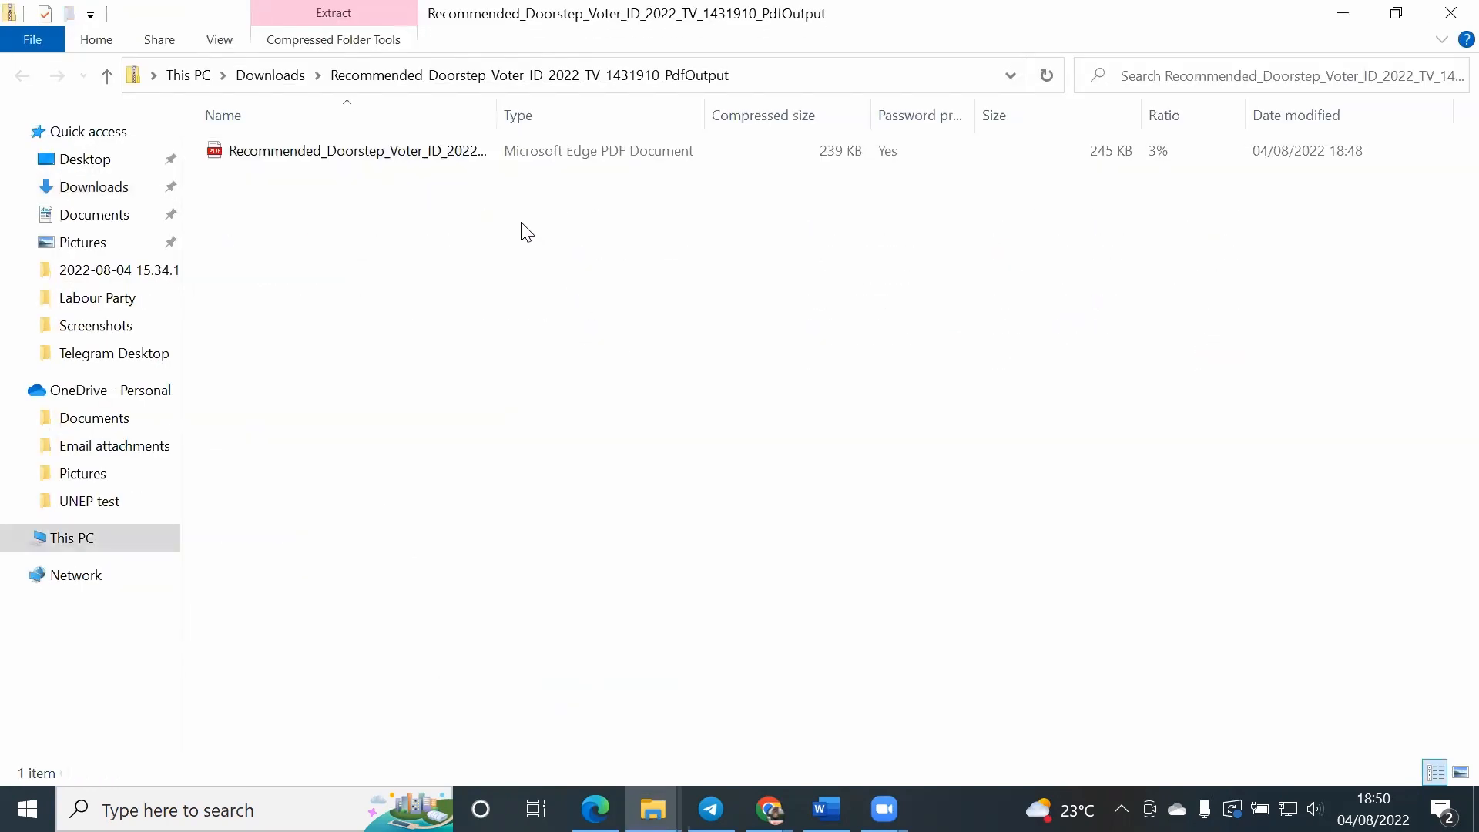
double_click(354, 153)
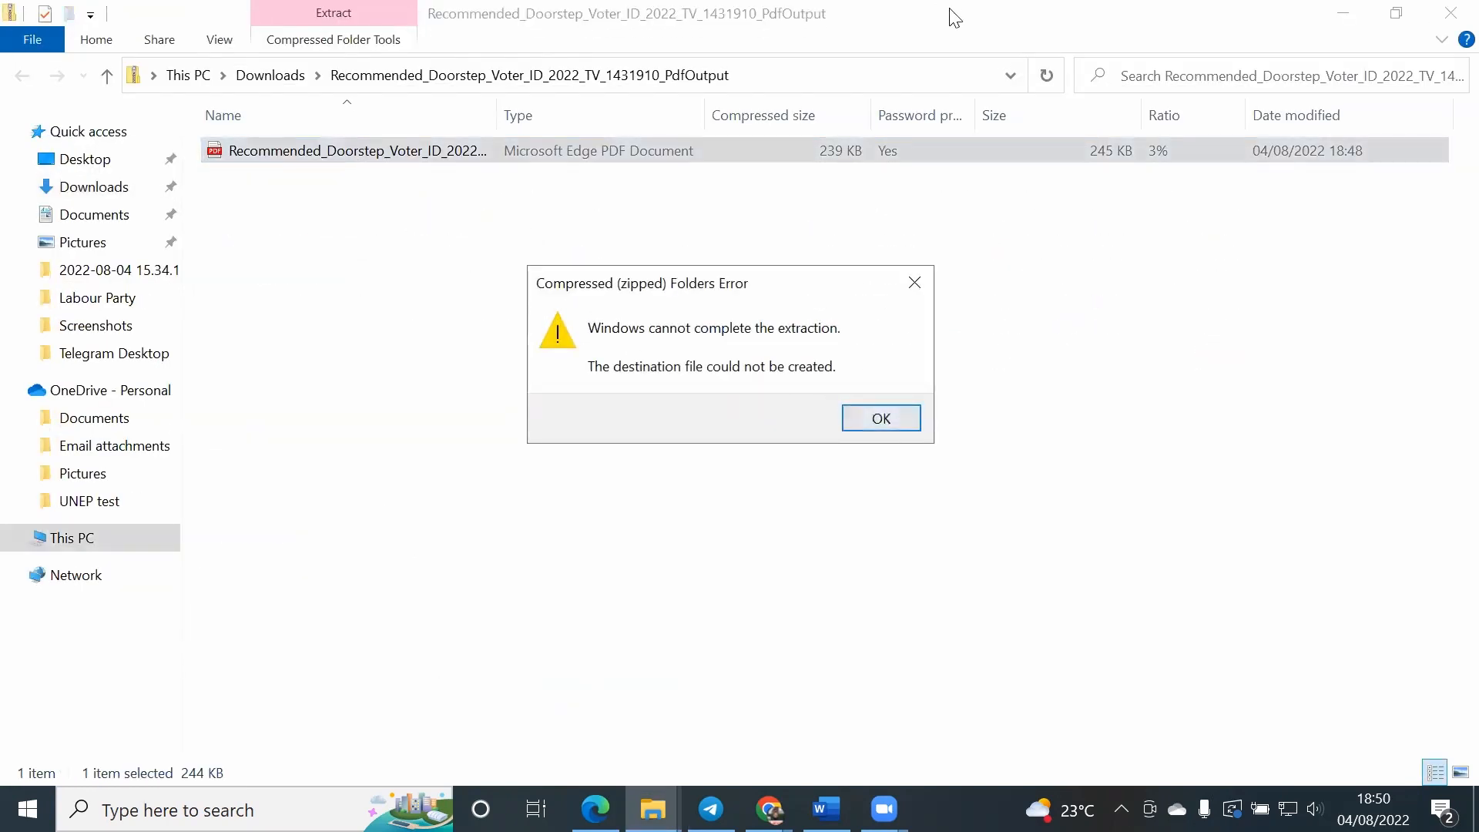
click(854, 415)
click(1450, 13)
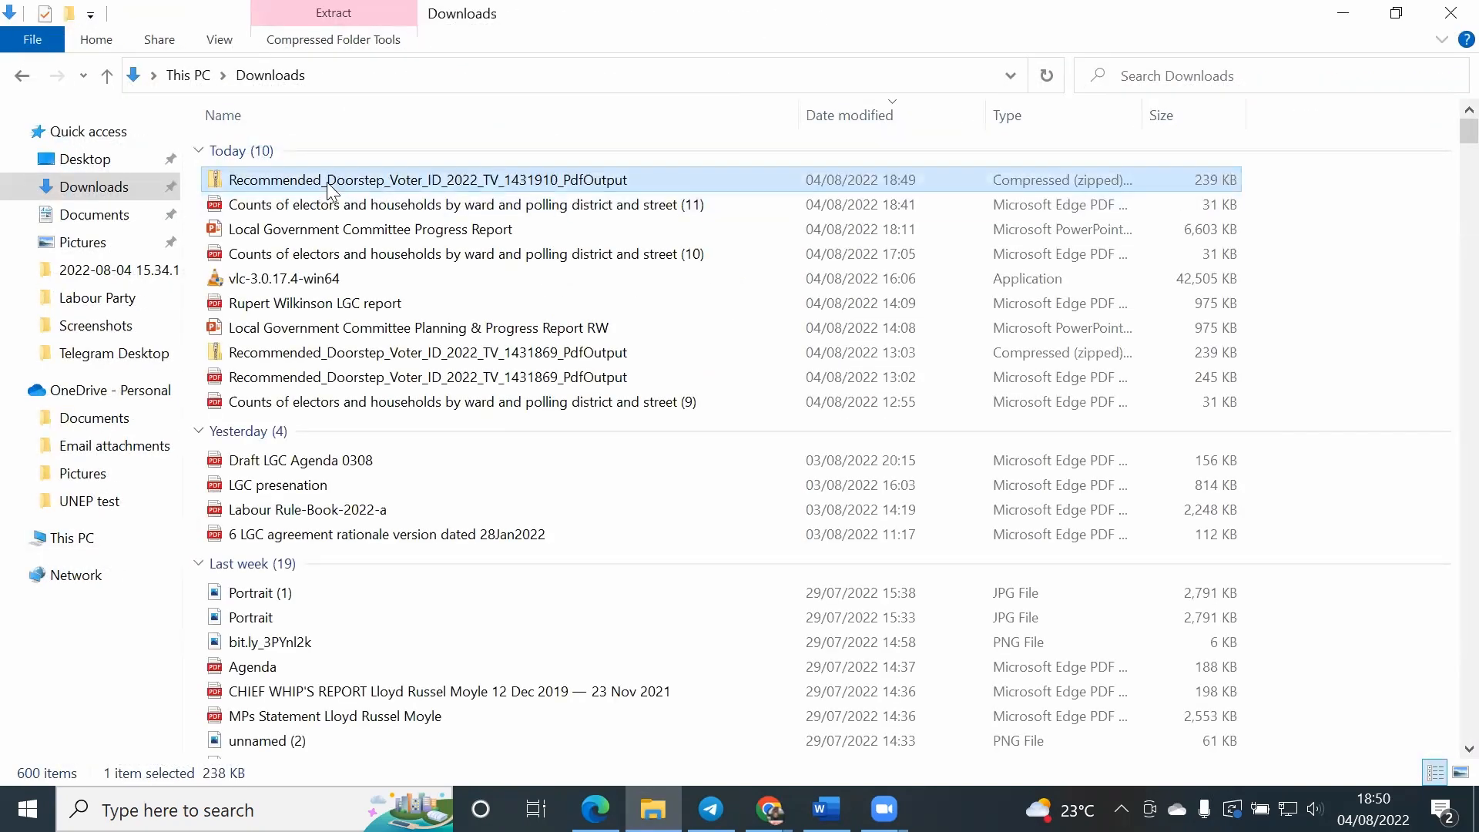
Step: Start extracting the Recommended_Doorstep_Voter_ID_2022_TV_1431910_PdfOutput archive into the Downloads folder with 7-Zip
right_click(331, 189)
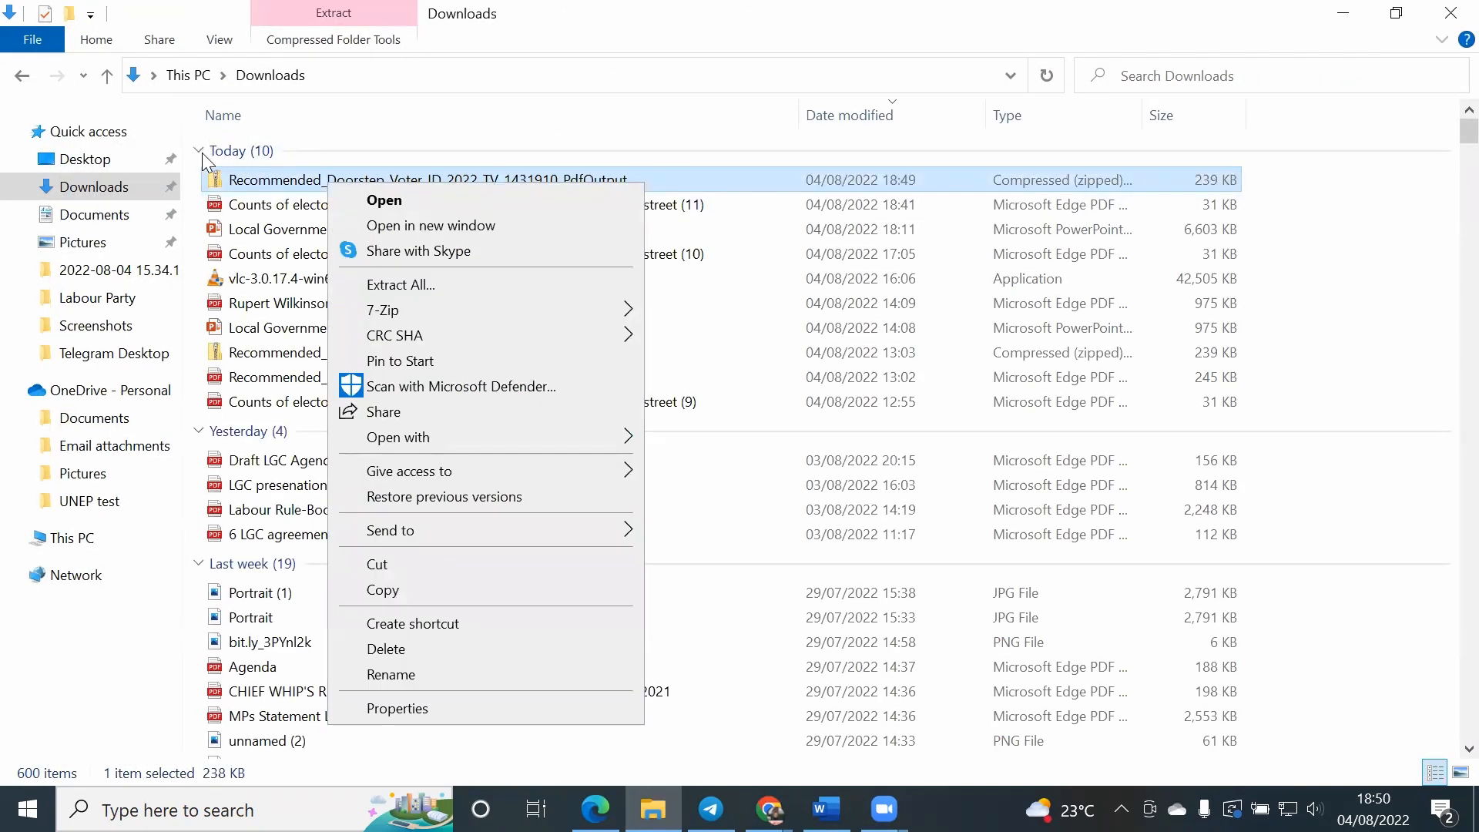
mouse_move(410, 308)
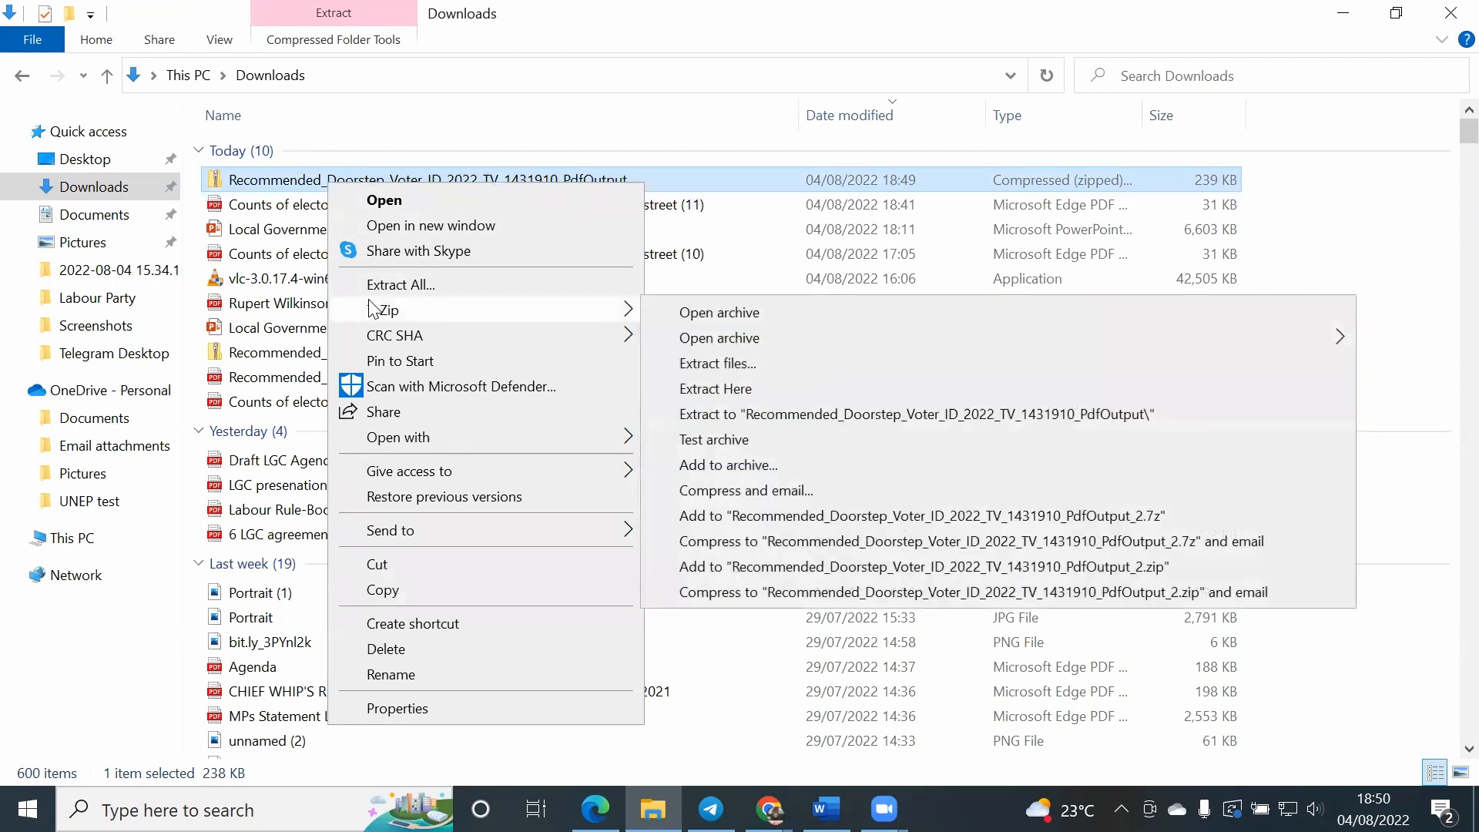
click(327, 151)
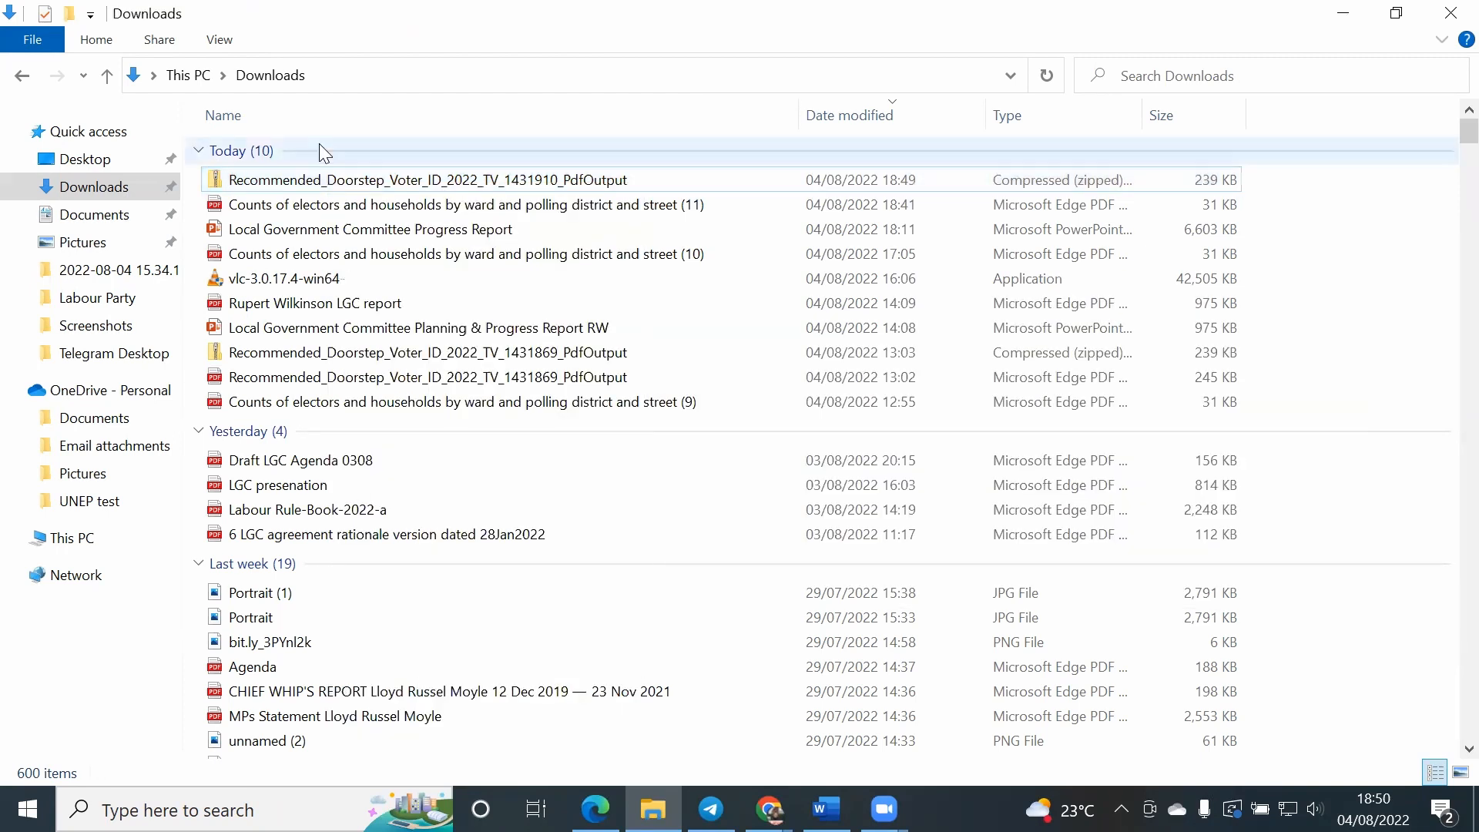
right_click(304, 177)
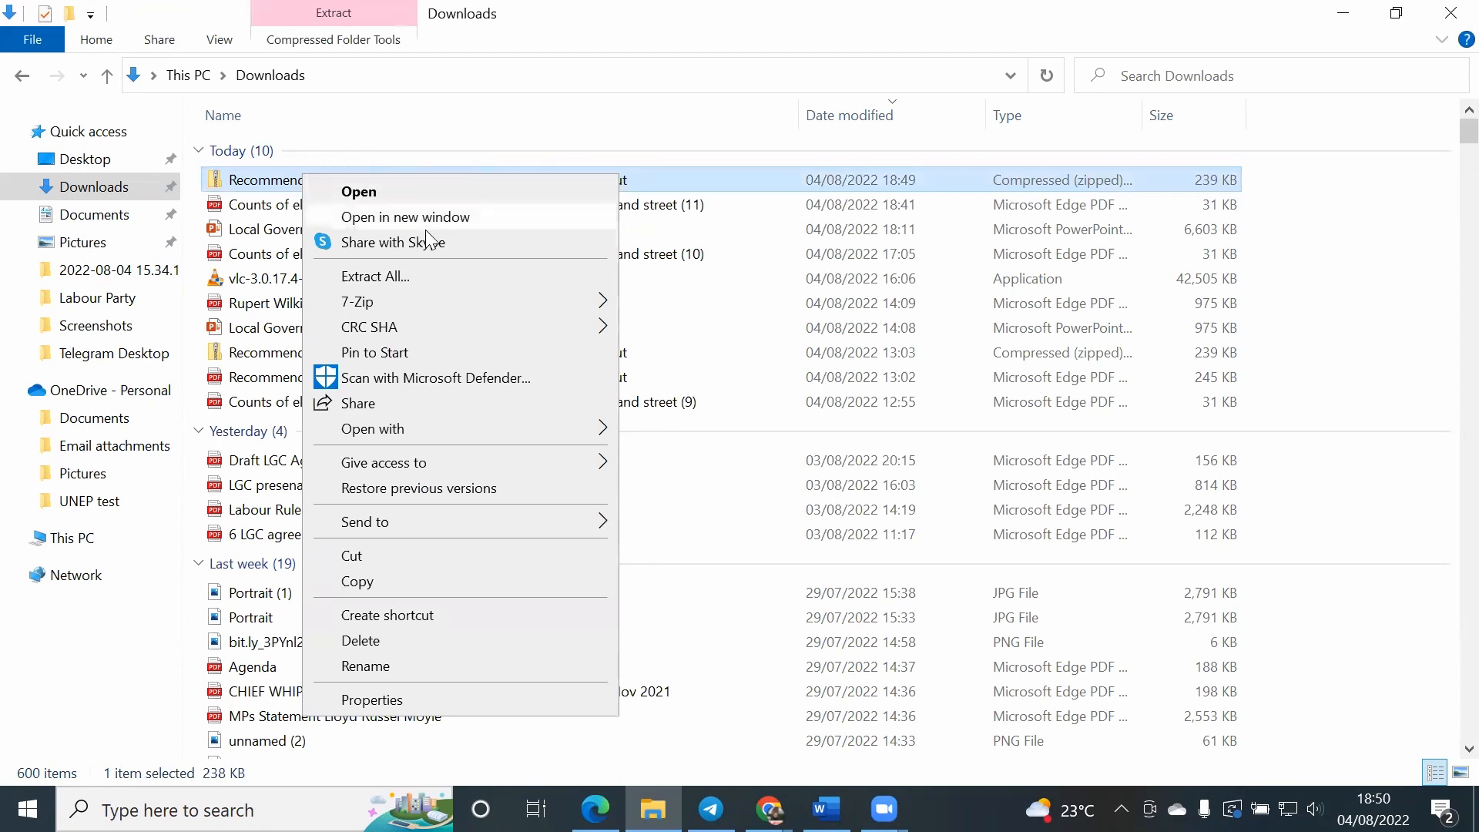
mouse_move(430, 301)
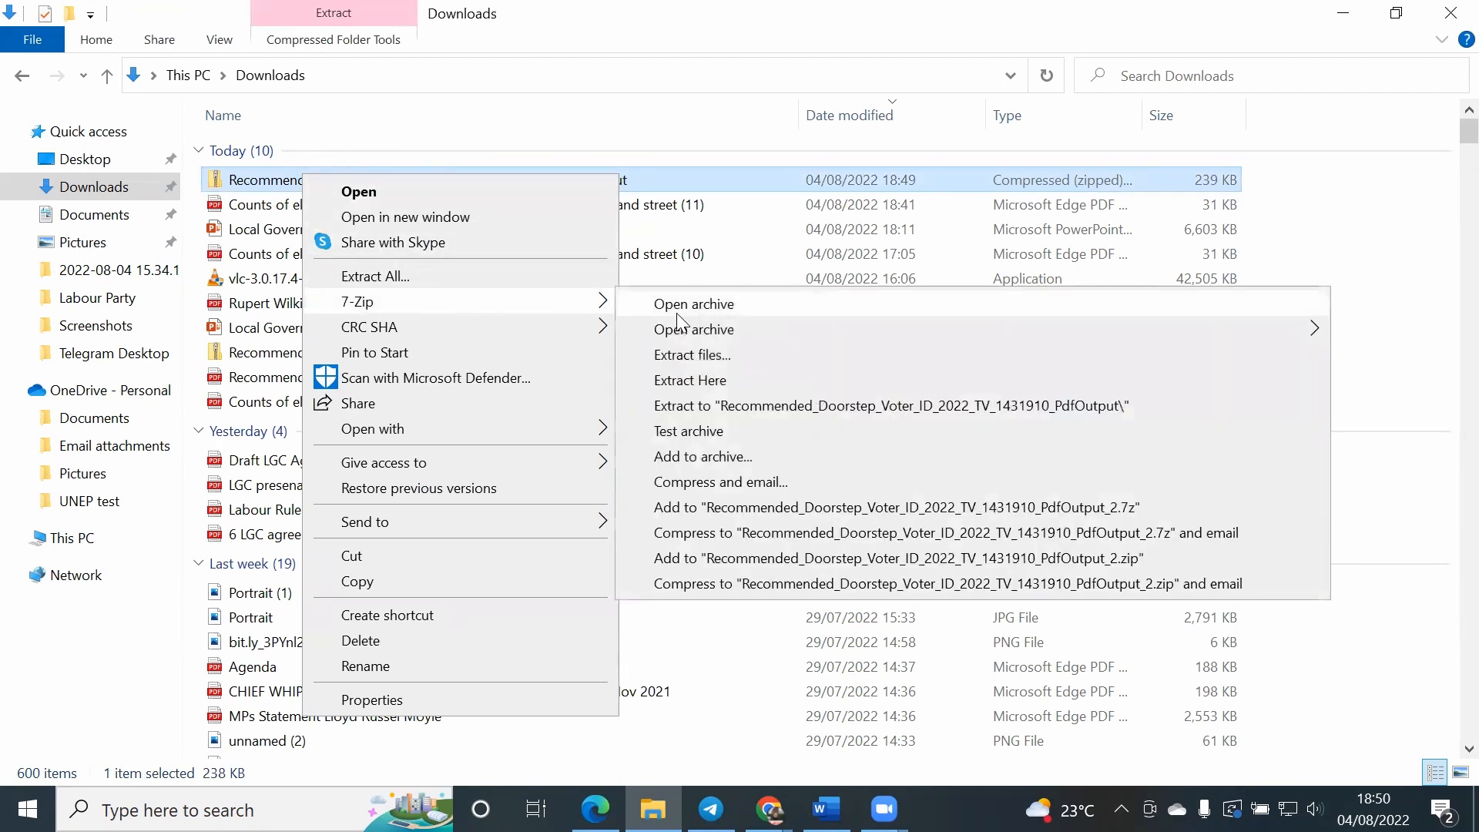
click(716, 380)
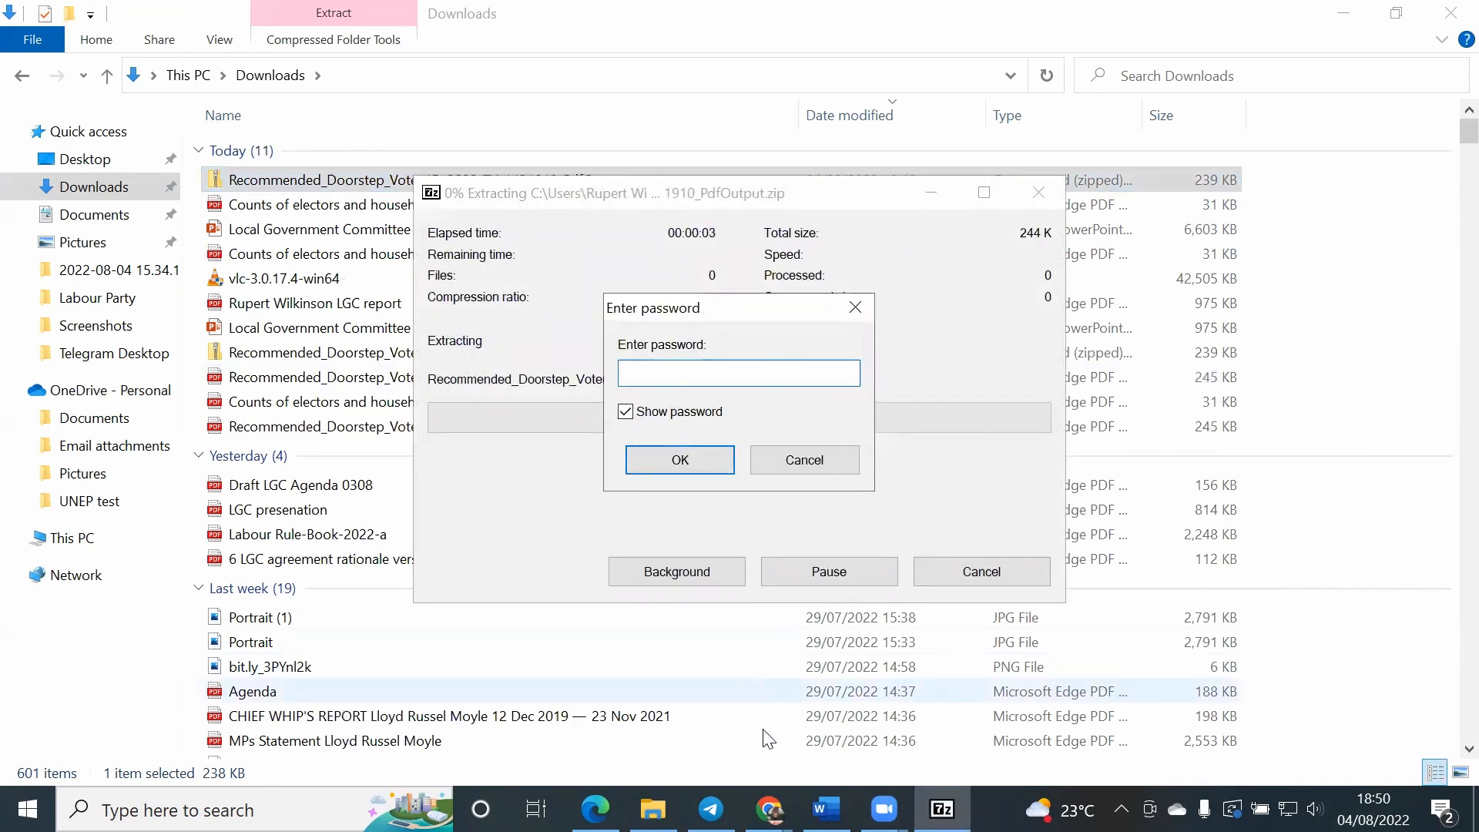
Step: Switch to Gmail in Chrome, refresh the inbox, and open the Contact Creator password email for report 1431910
click(769, 809)
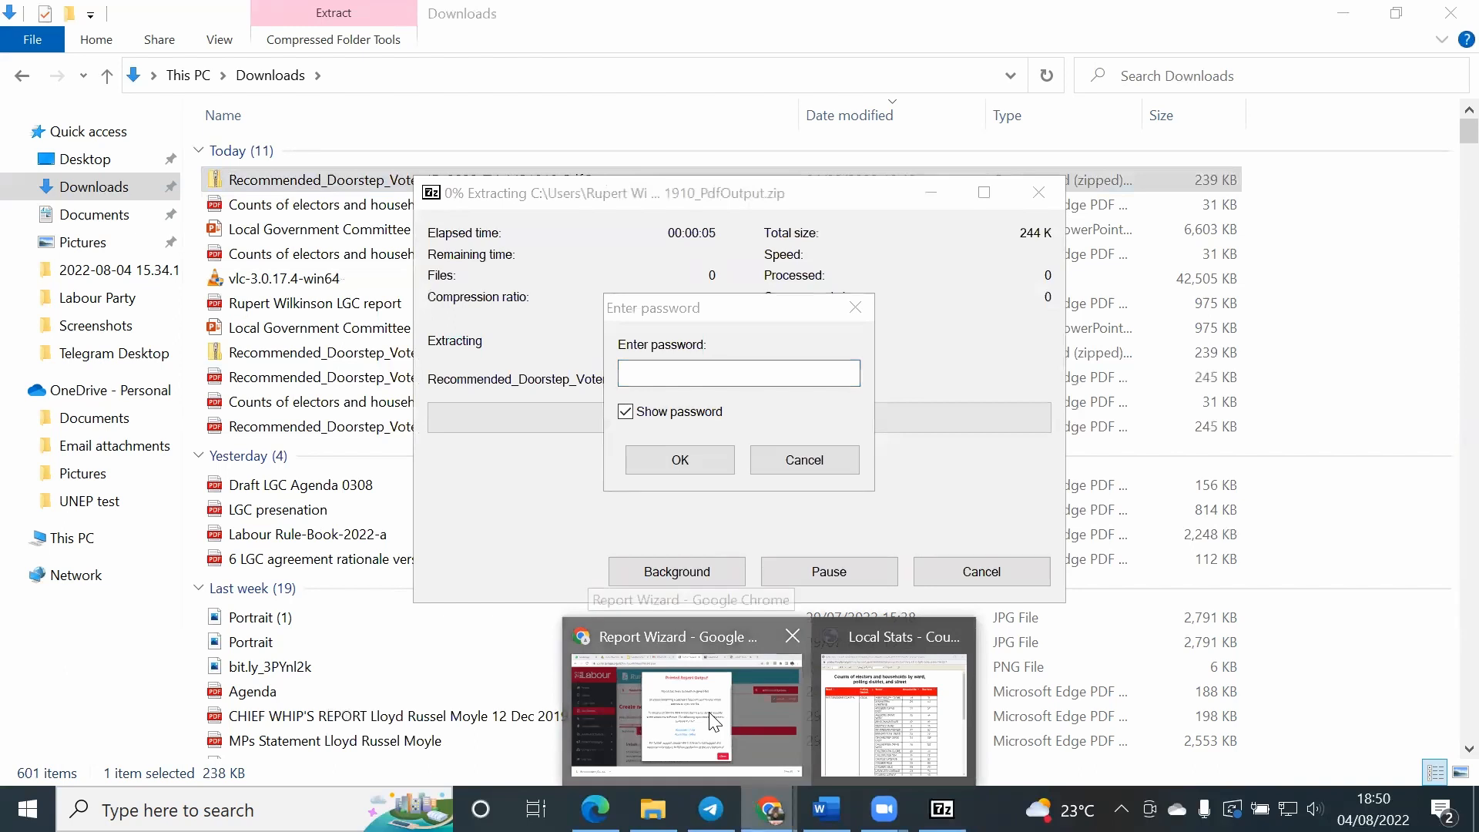
click(710, 715)
click(546, 12)
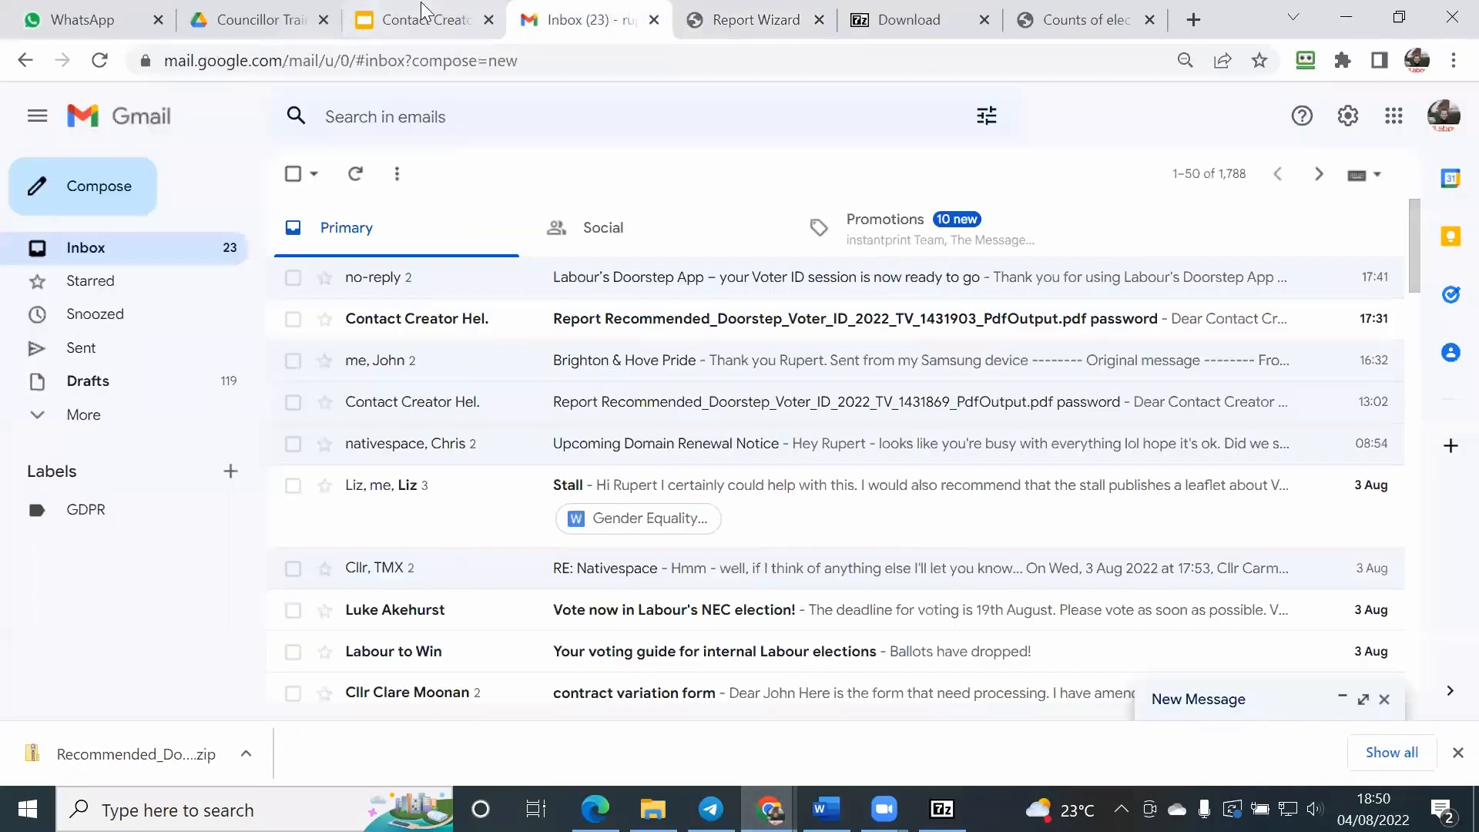
click(100, 61)
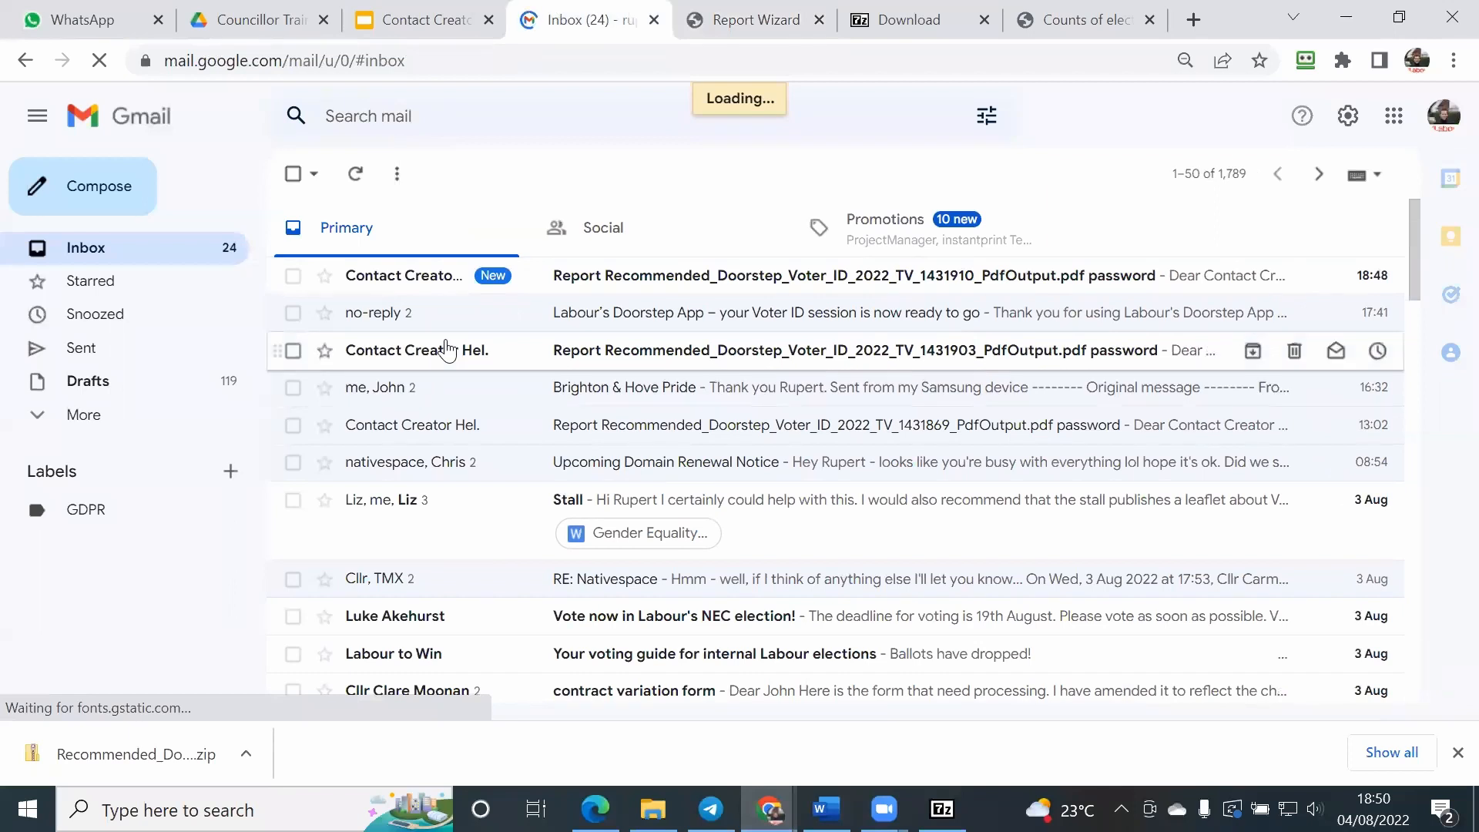
key(c)
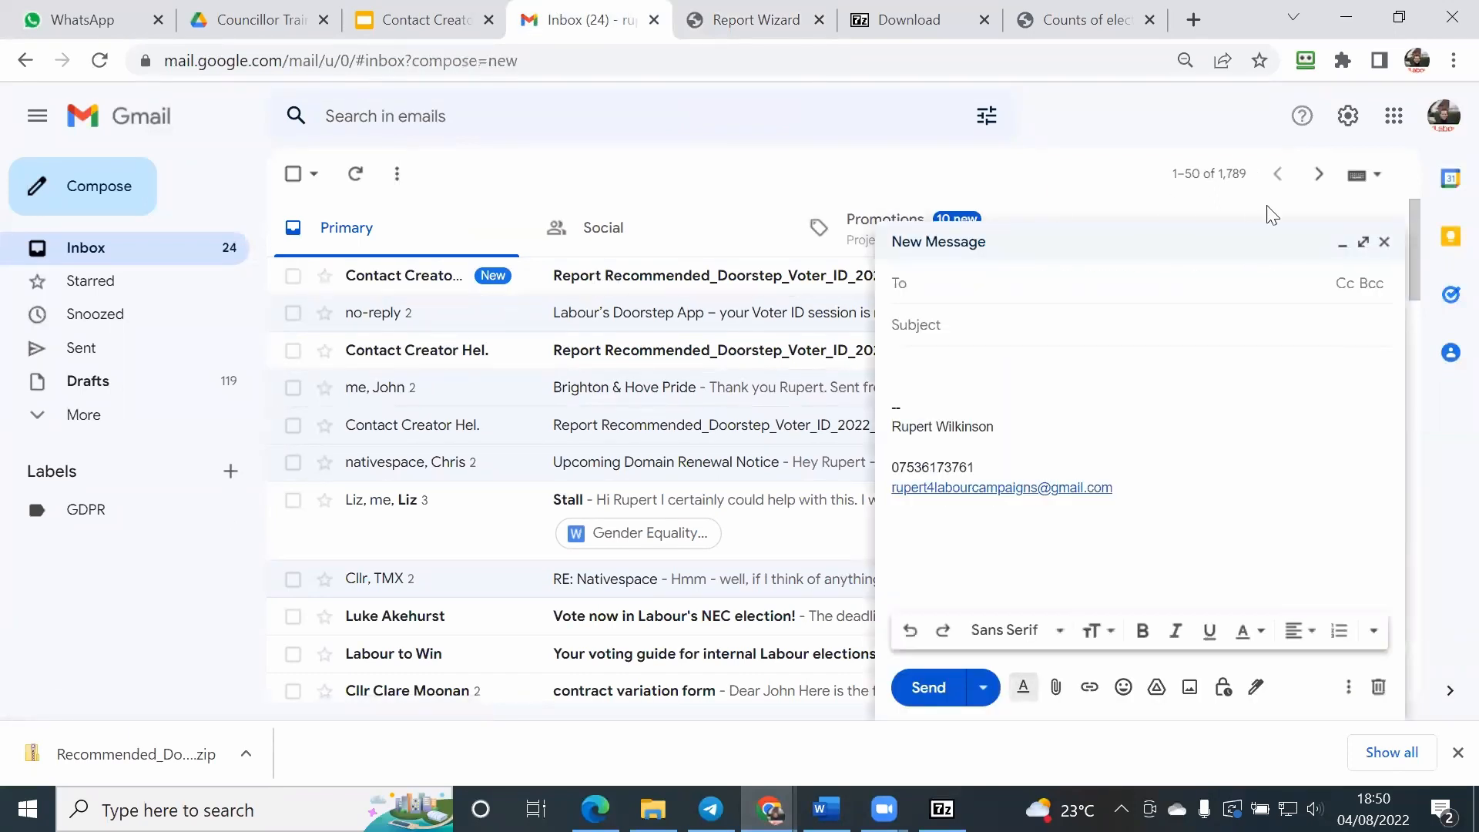
click(1384, 242)
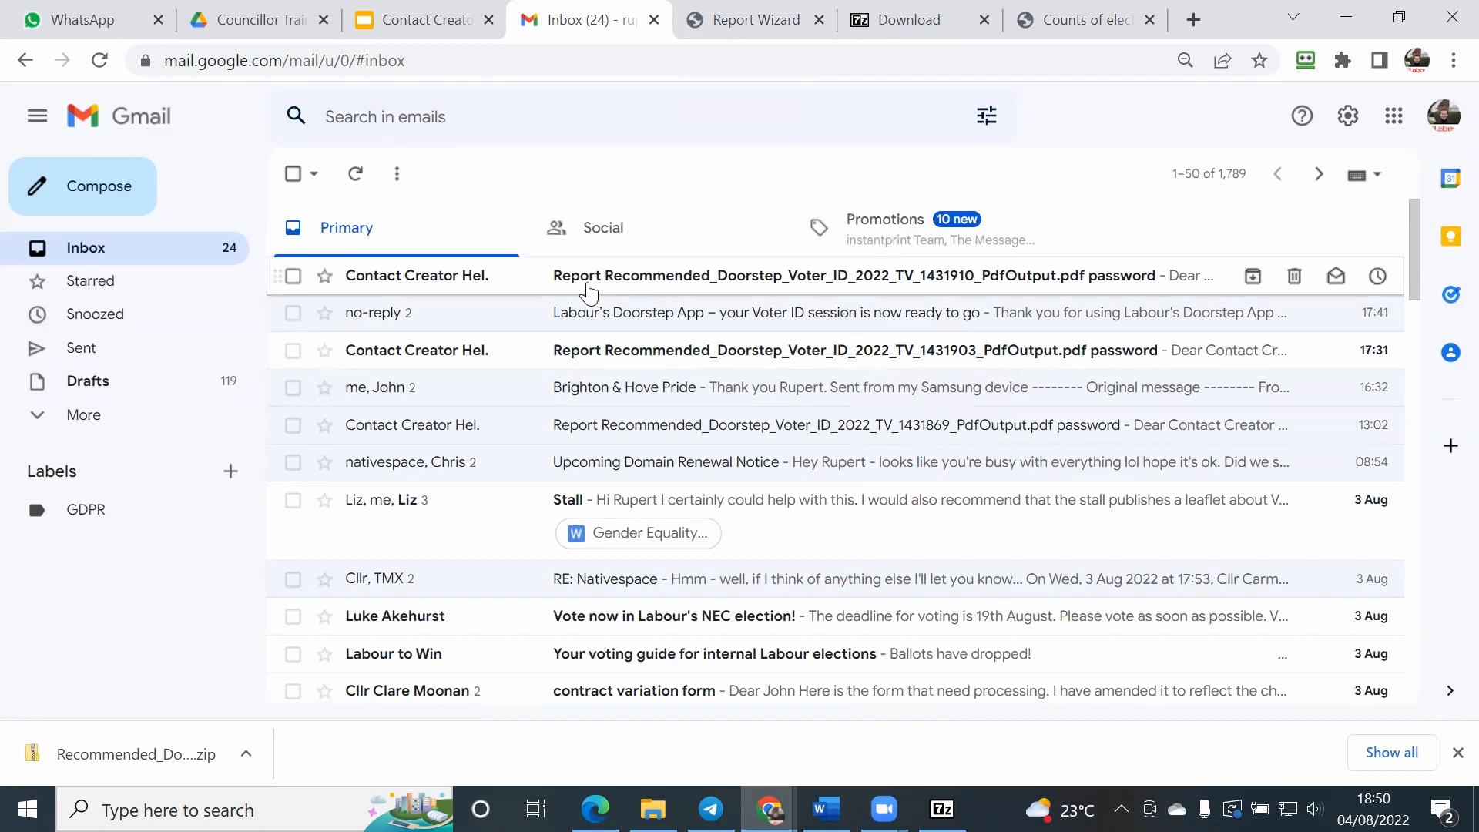
click(584, 286)
scroll(358, 568, down, 2)
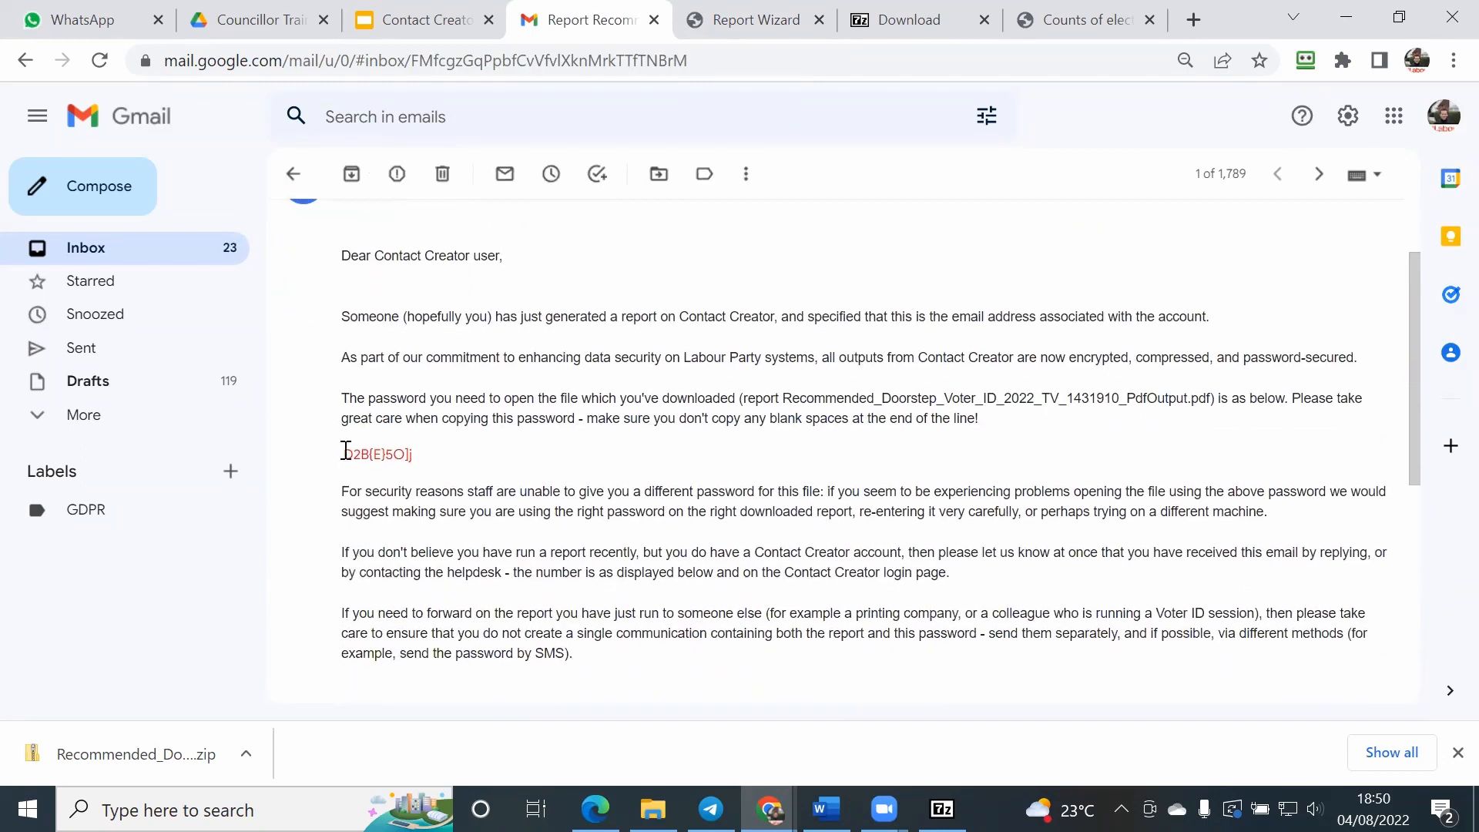
Step: Copy the archive password from the Contact Creator email without any trailing spaces
drag(343, 454, 354, 454)
scroll(355, 455, up, 2)
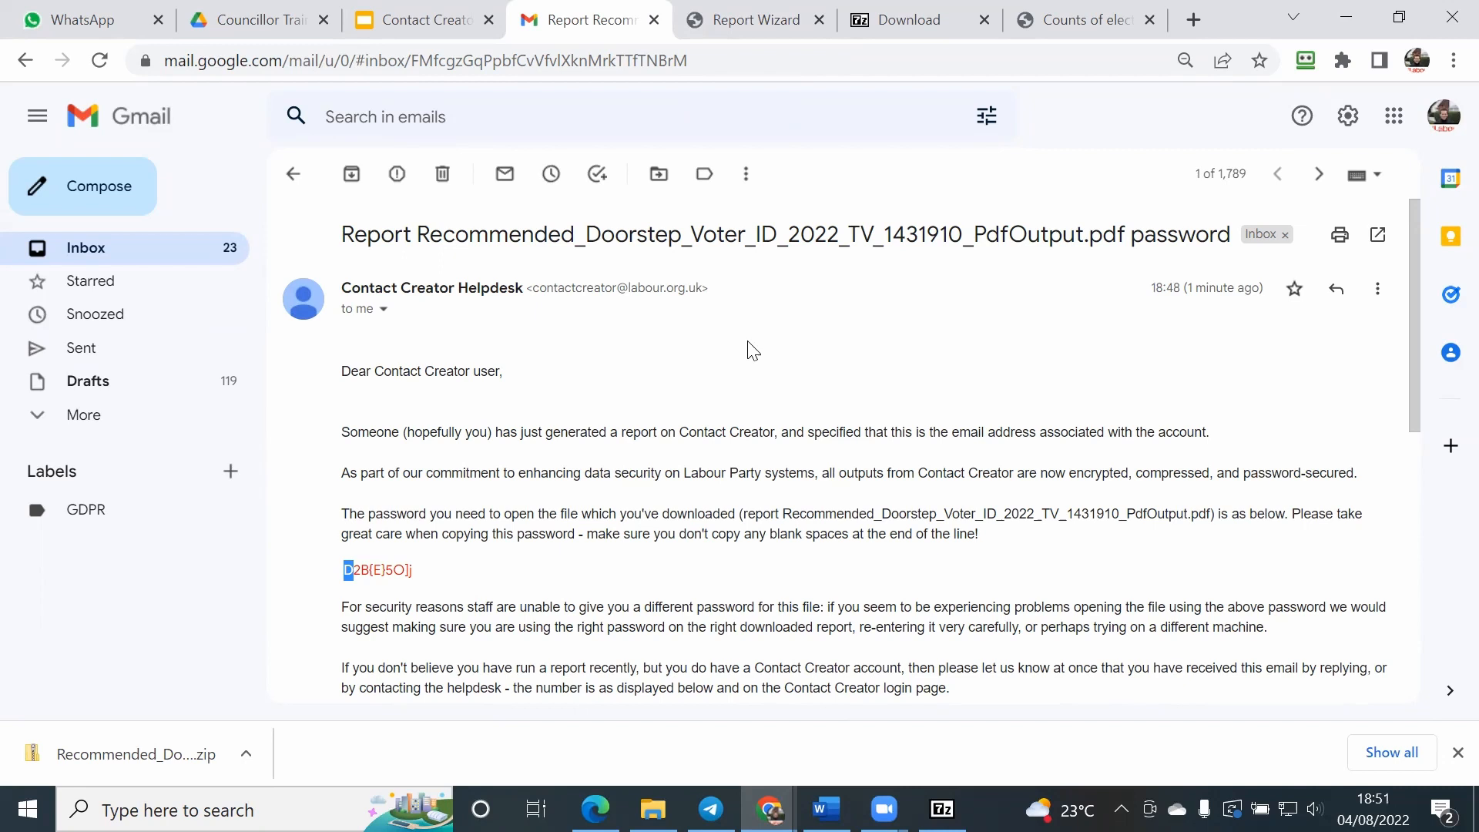
click(420, 569)
drag(346, 568, 406, 569)
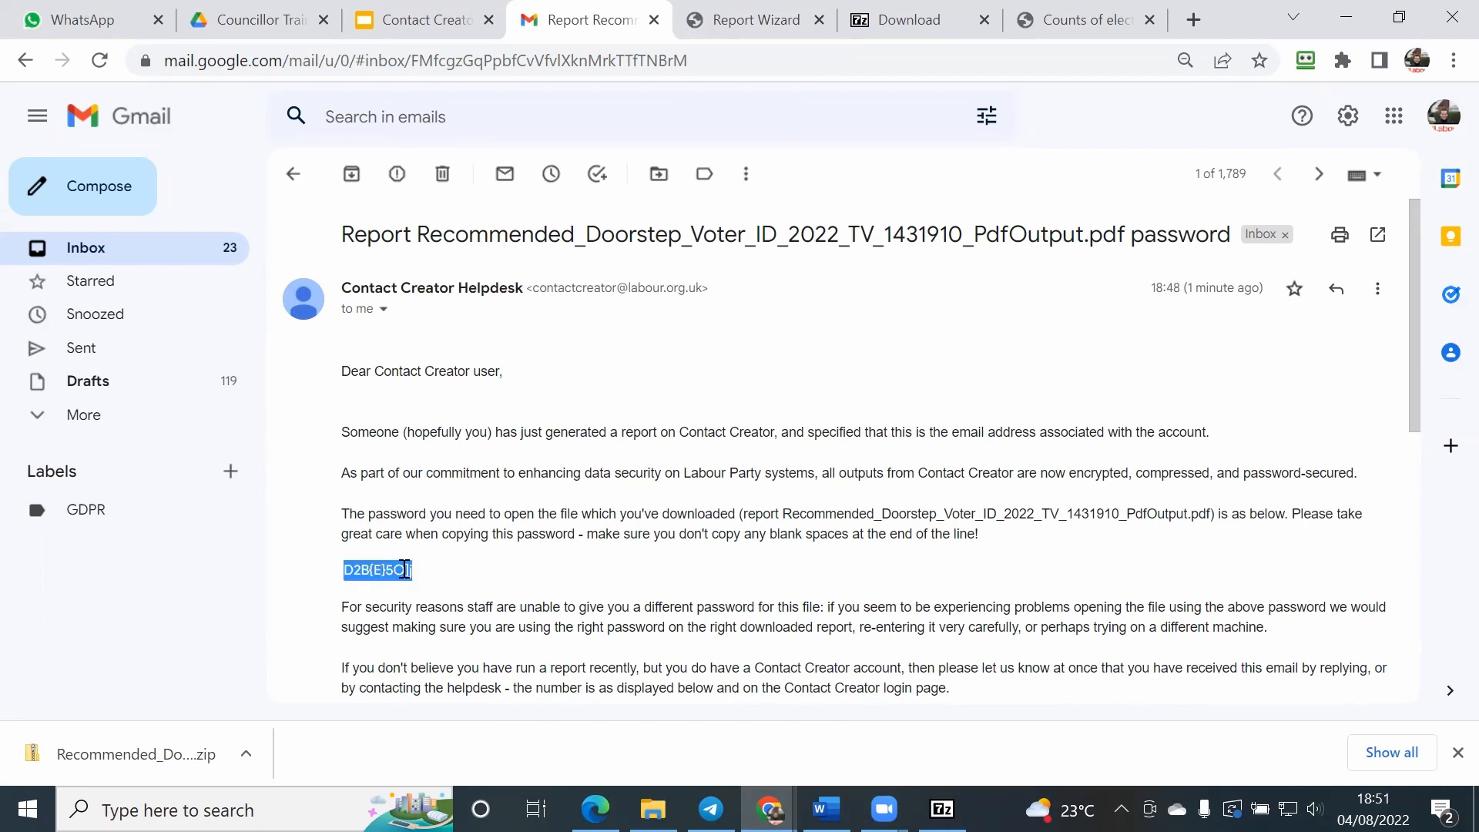
right_click(405, 570)
click(447, 589)
Step: Return to the 7-Zip extraction, paste the archive password into its password field and complete the extraction
click(941, 809)
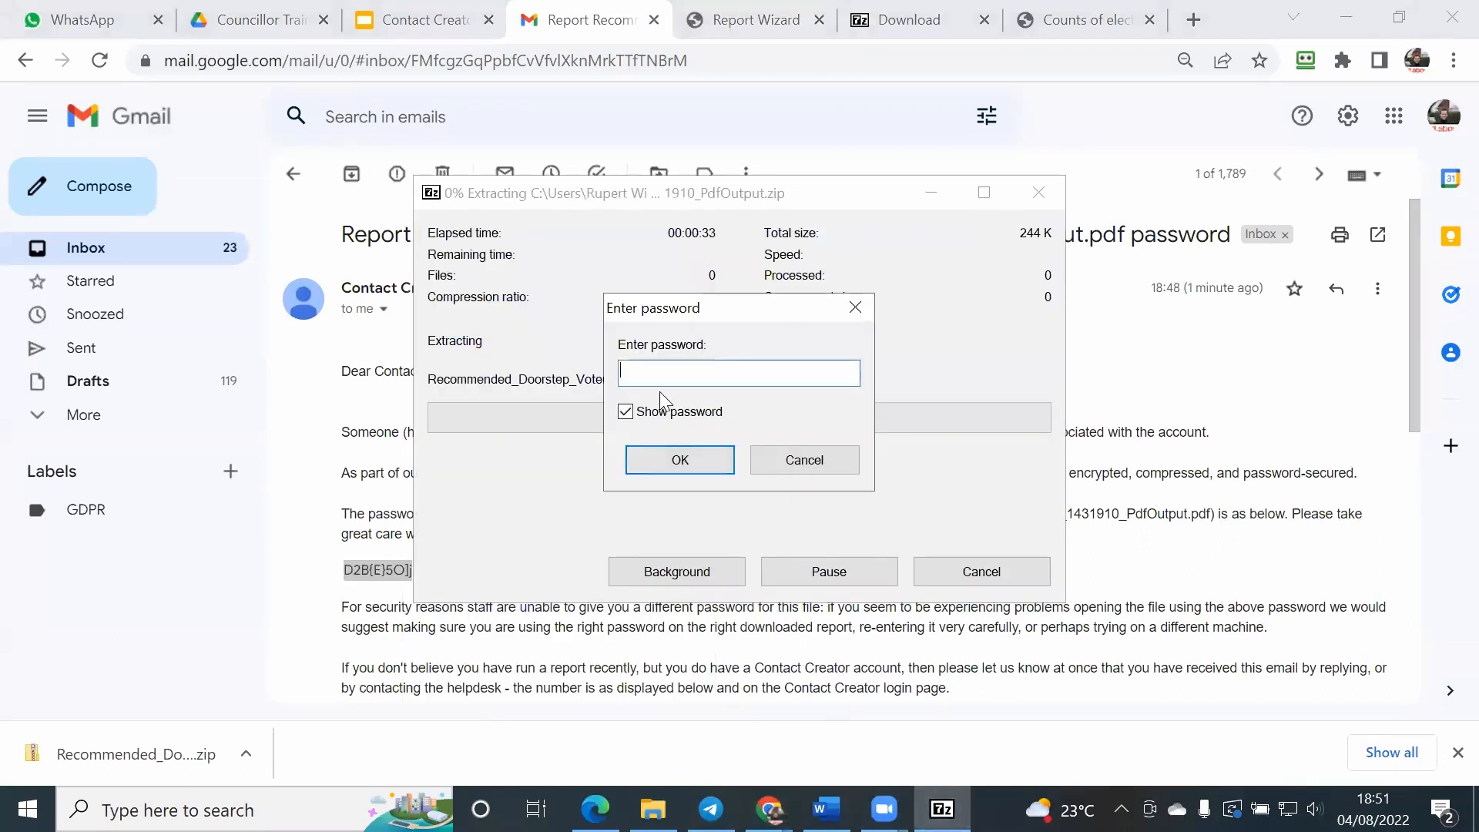
right_click(644, 371)
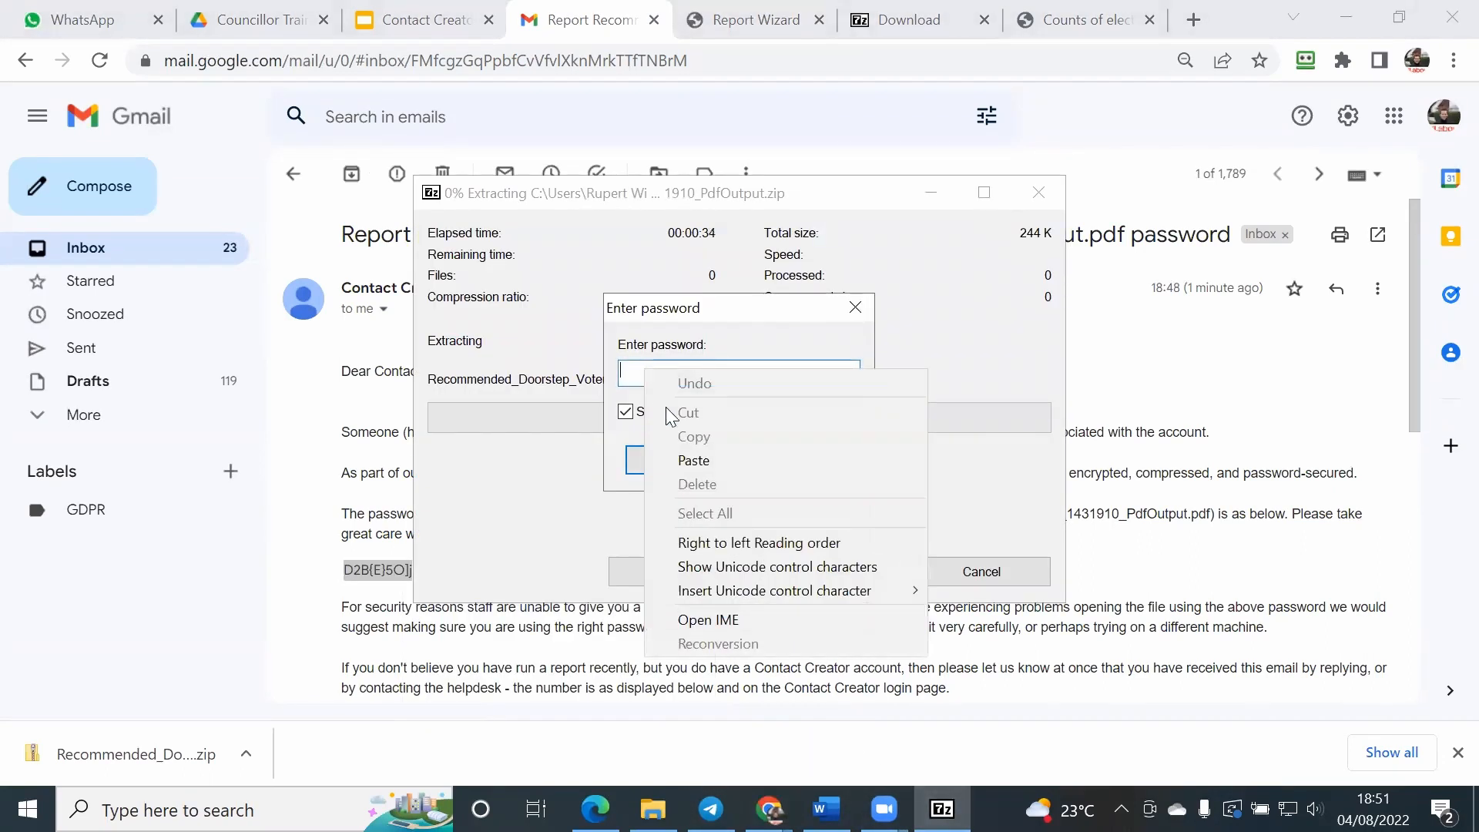
click(694, 460)
click(661, 462)
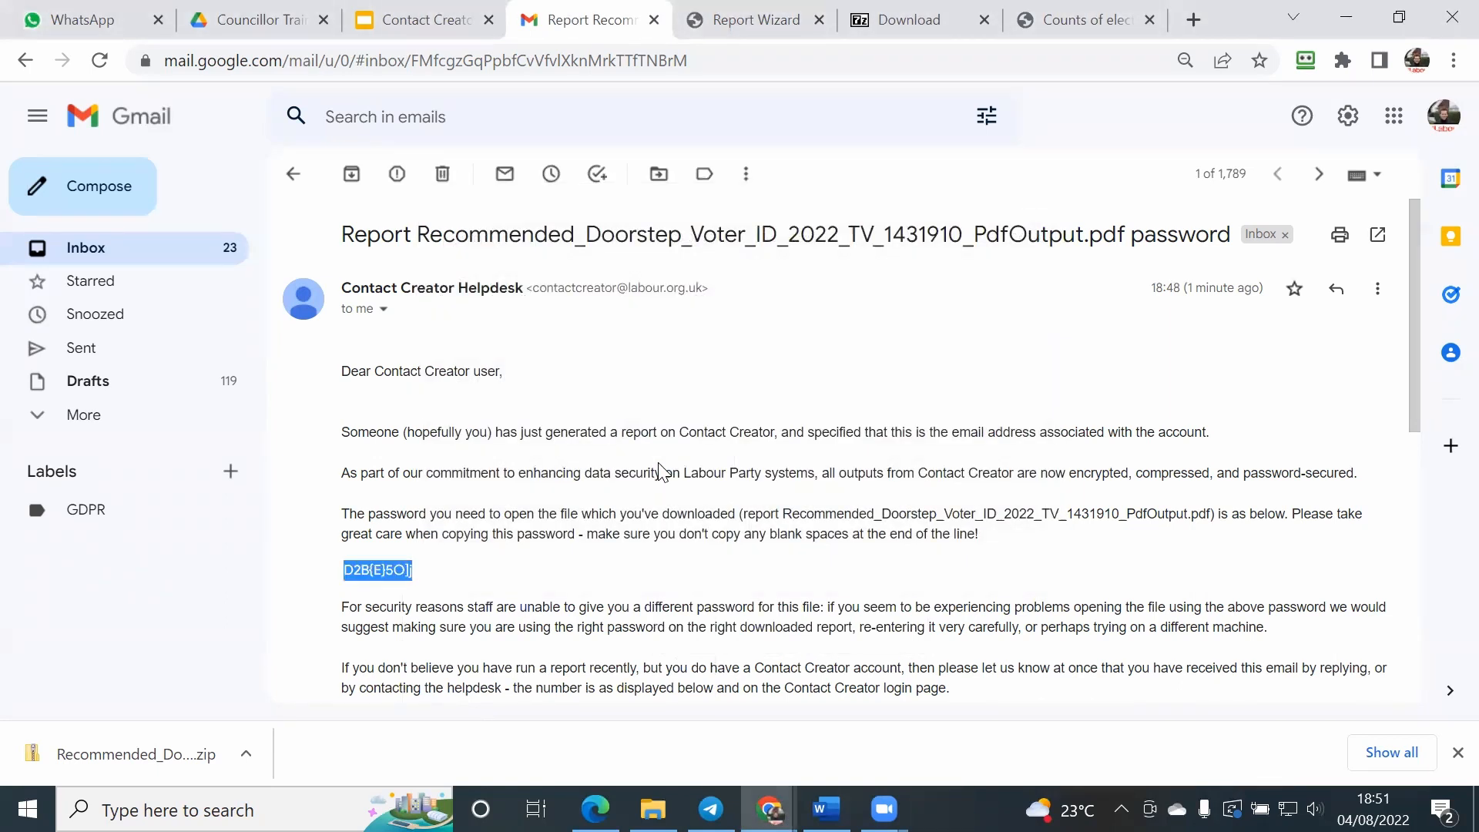
Step: Open the extracted Recommended_Doorstep_Voter_ID_2022_TV_1431910_PdfOutput PDF from Downloads and look through the doorstep script and 13RC Westmeston Avenue map
click(653, 807)
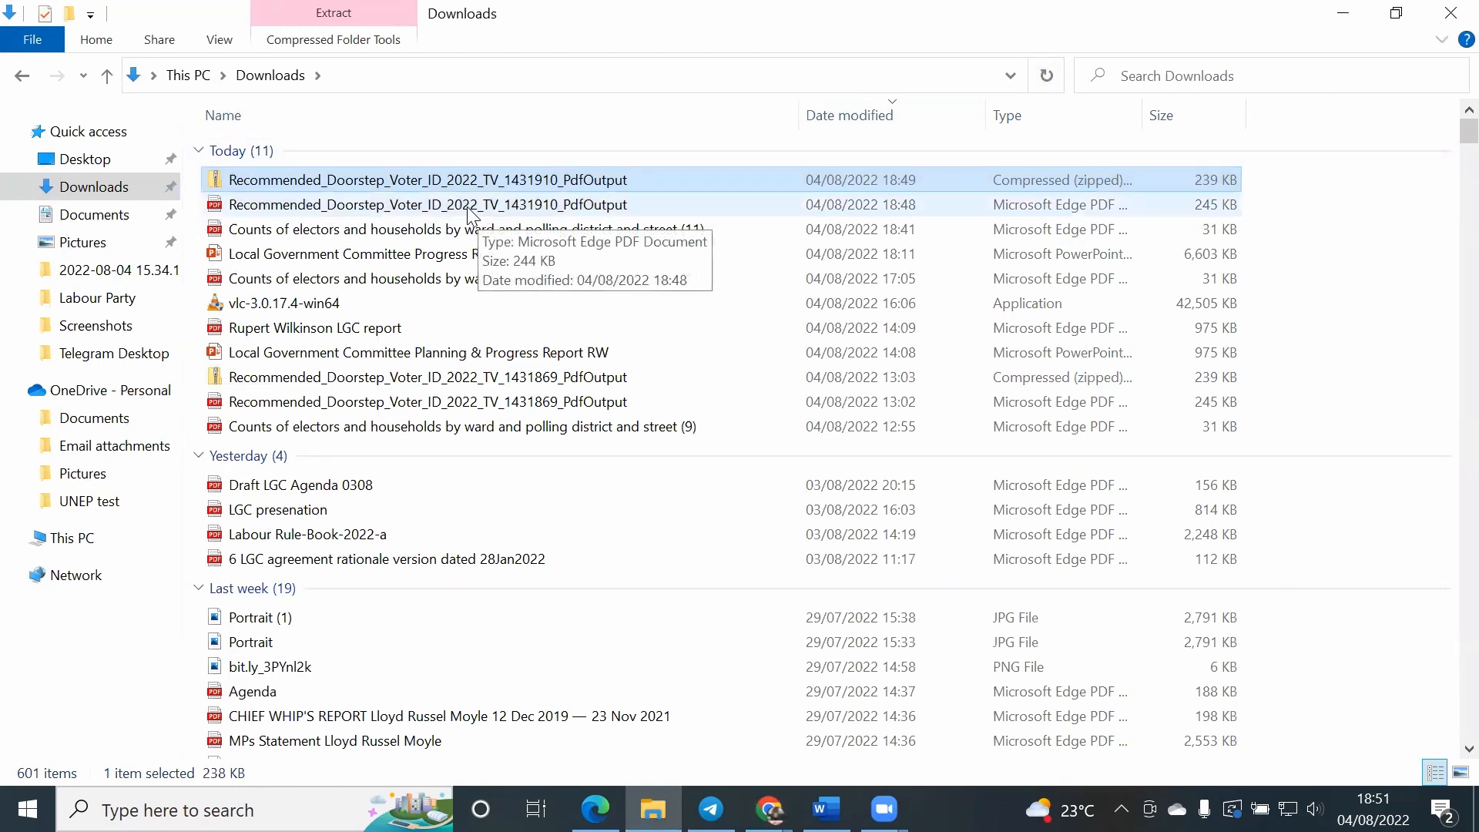
click(472, 206)
double_click(467, 206)
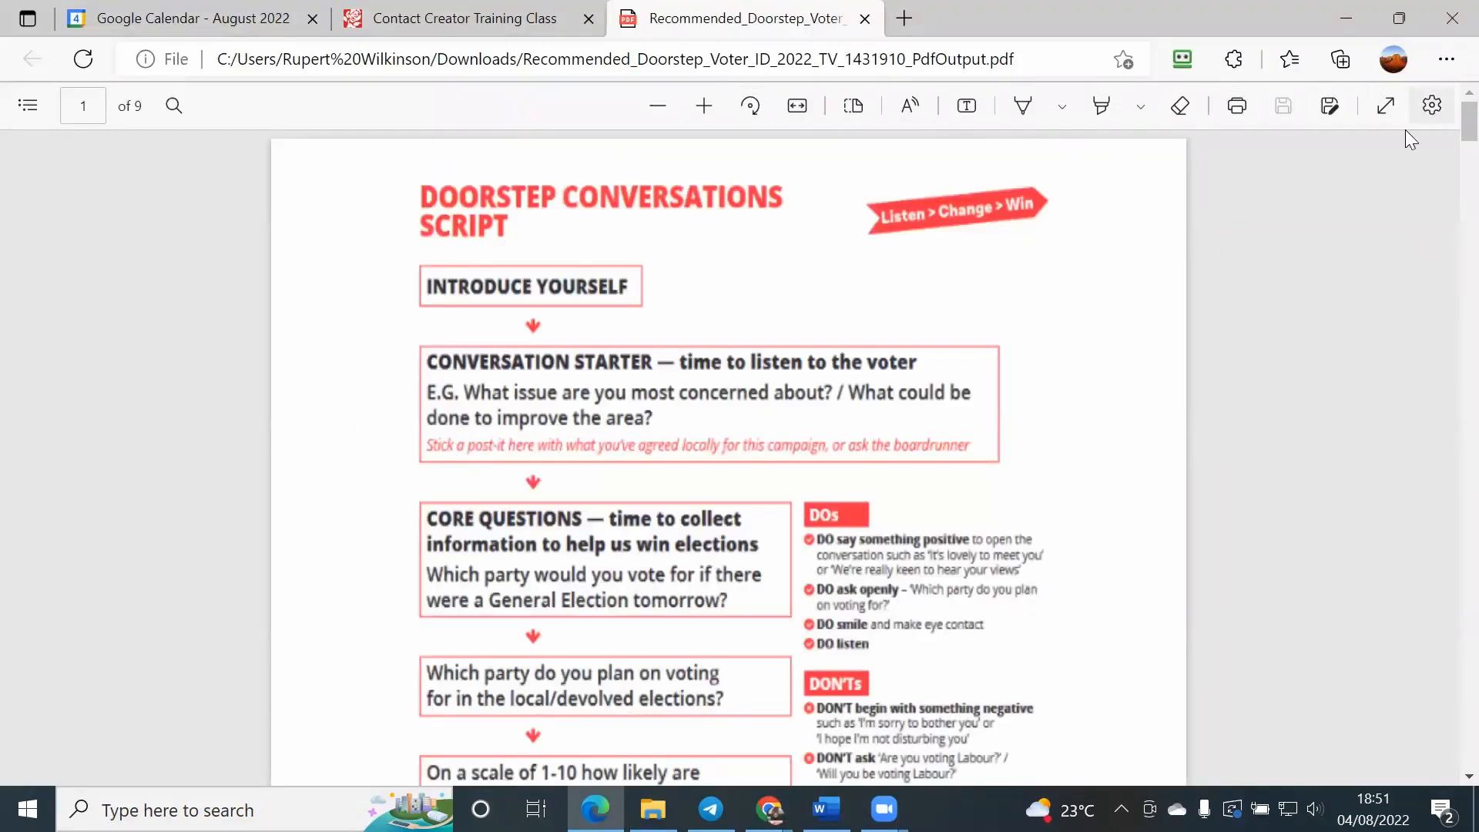
scroll(937, 337, down, 2)
scroll(937, 336, down, 20)
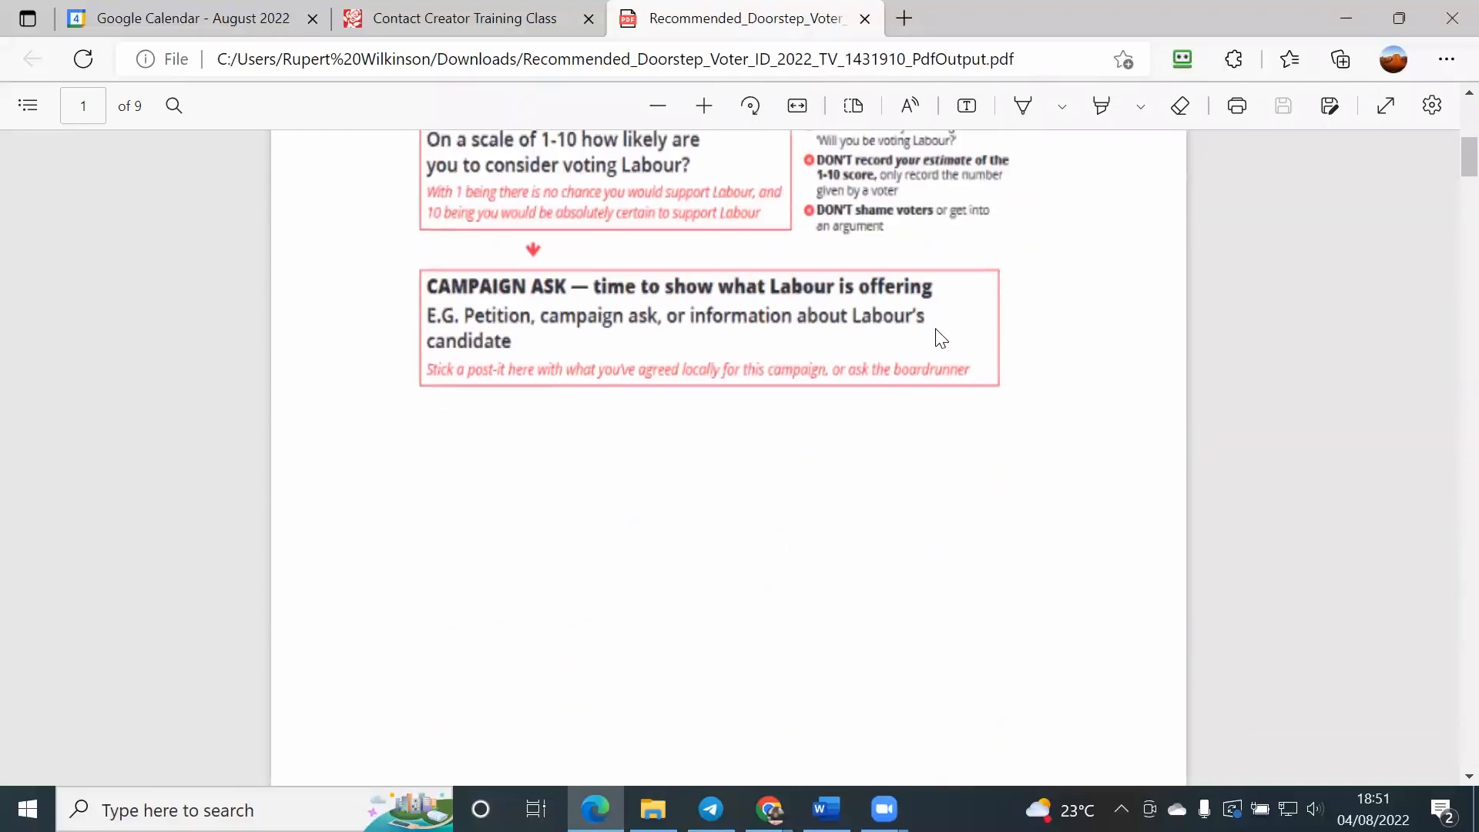
scroll(937, 329, down, 12)
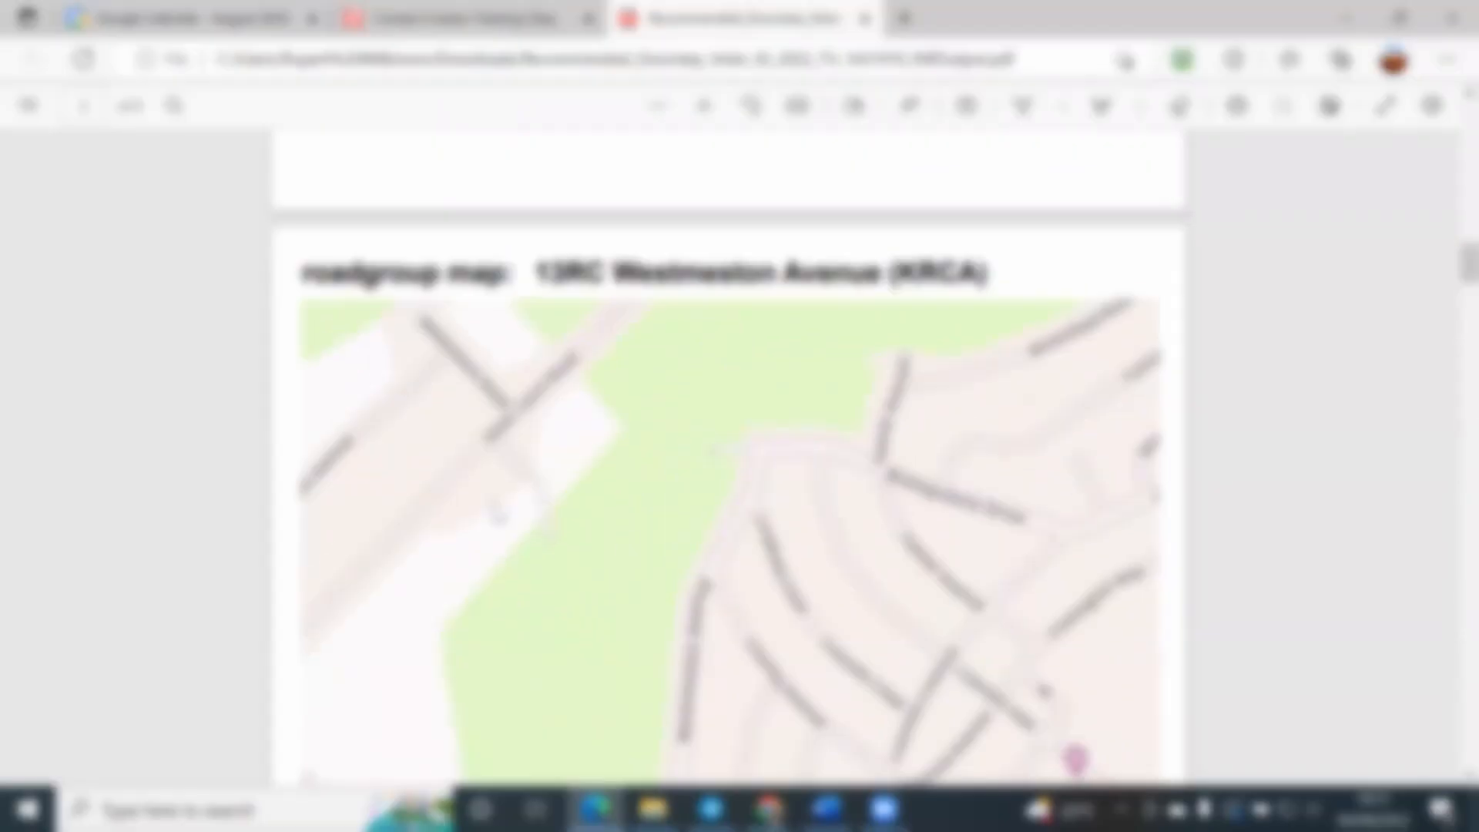
scroll(728, 458, down, 3)
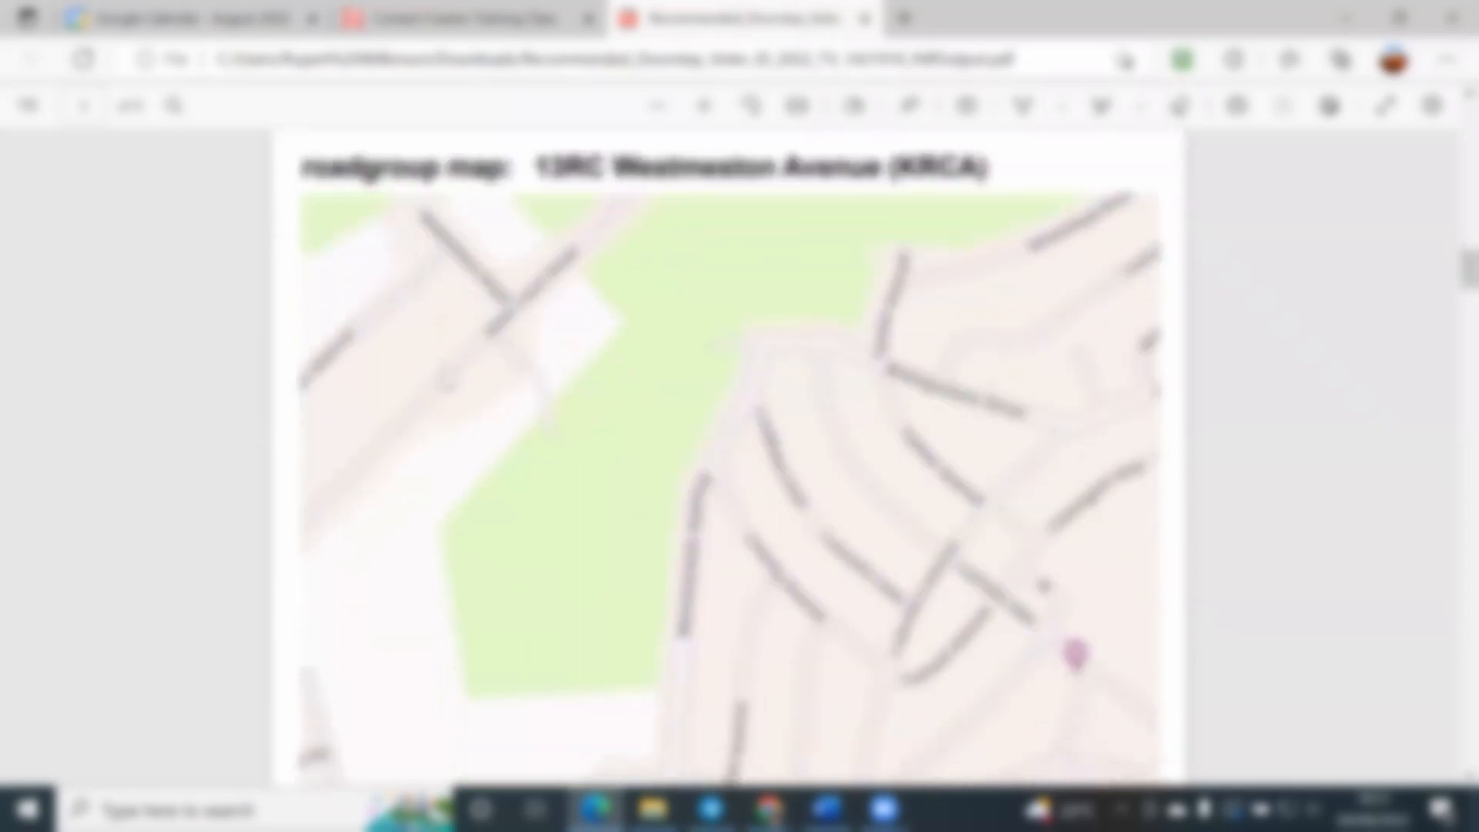
Step: Look past the Westmeston Avenue map to the Voter id pages and search the PDF for a person's first name
scroll(446, 379, down, 10)
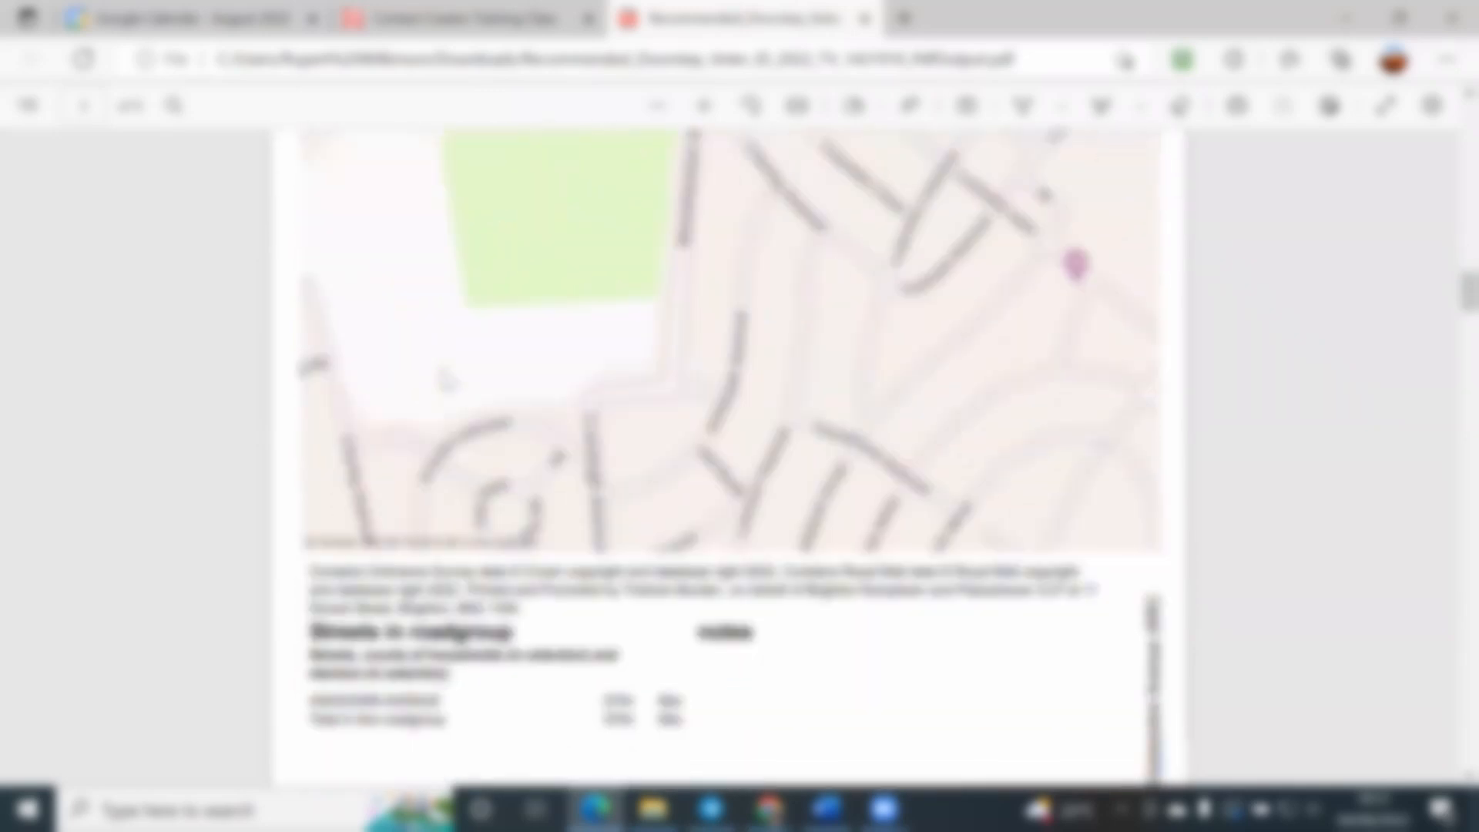
scroll(446, 379, down, 10)
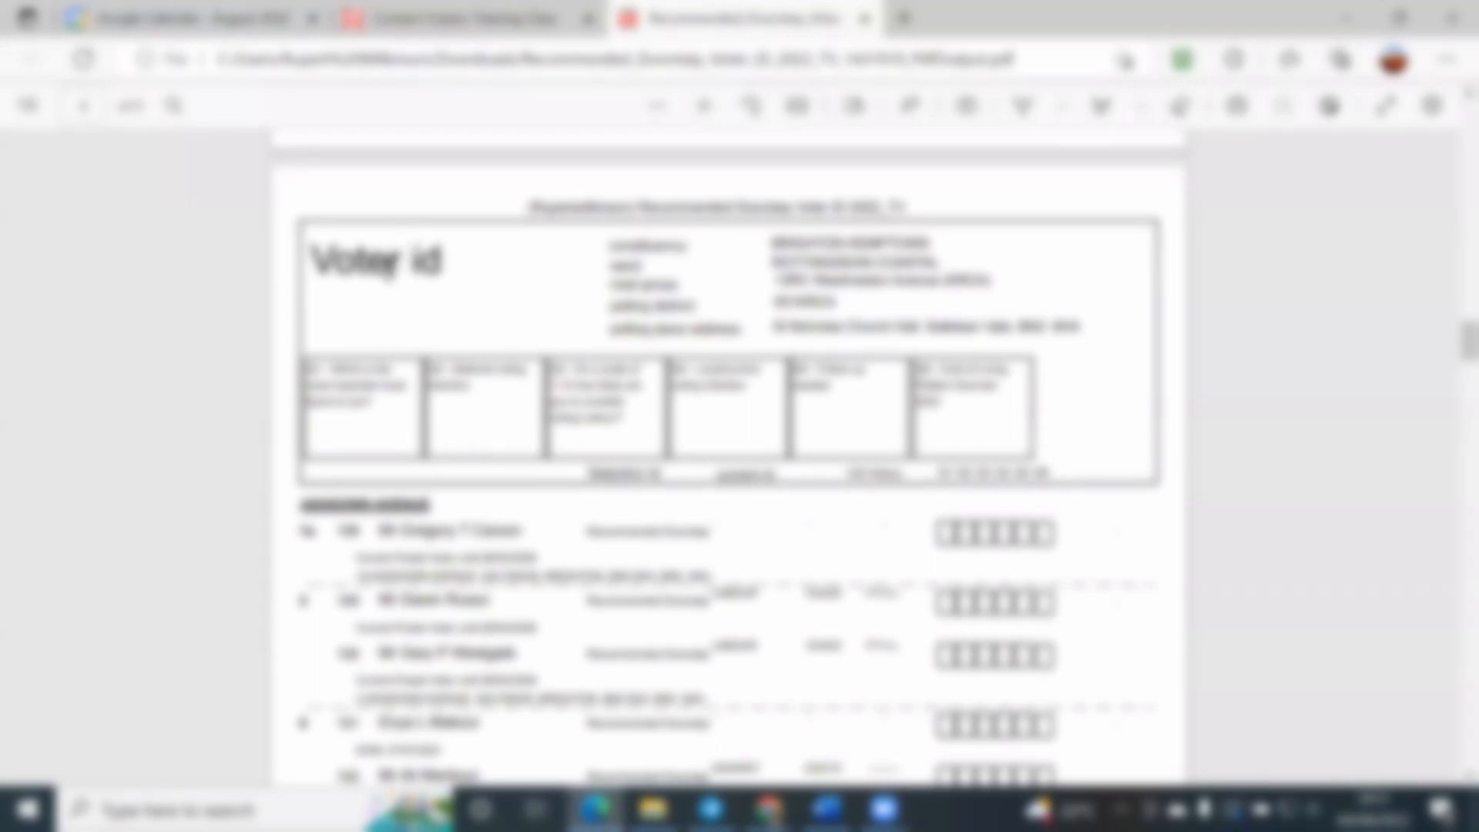
key(ctrl+f)
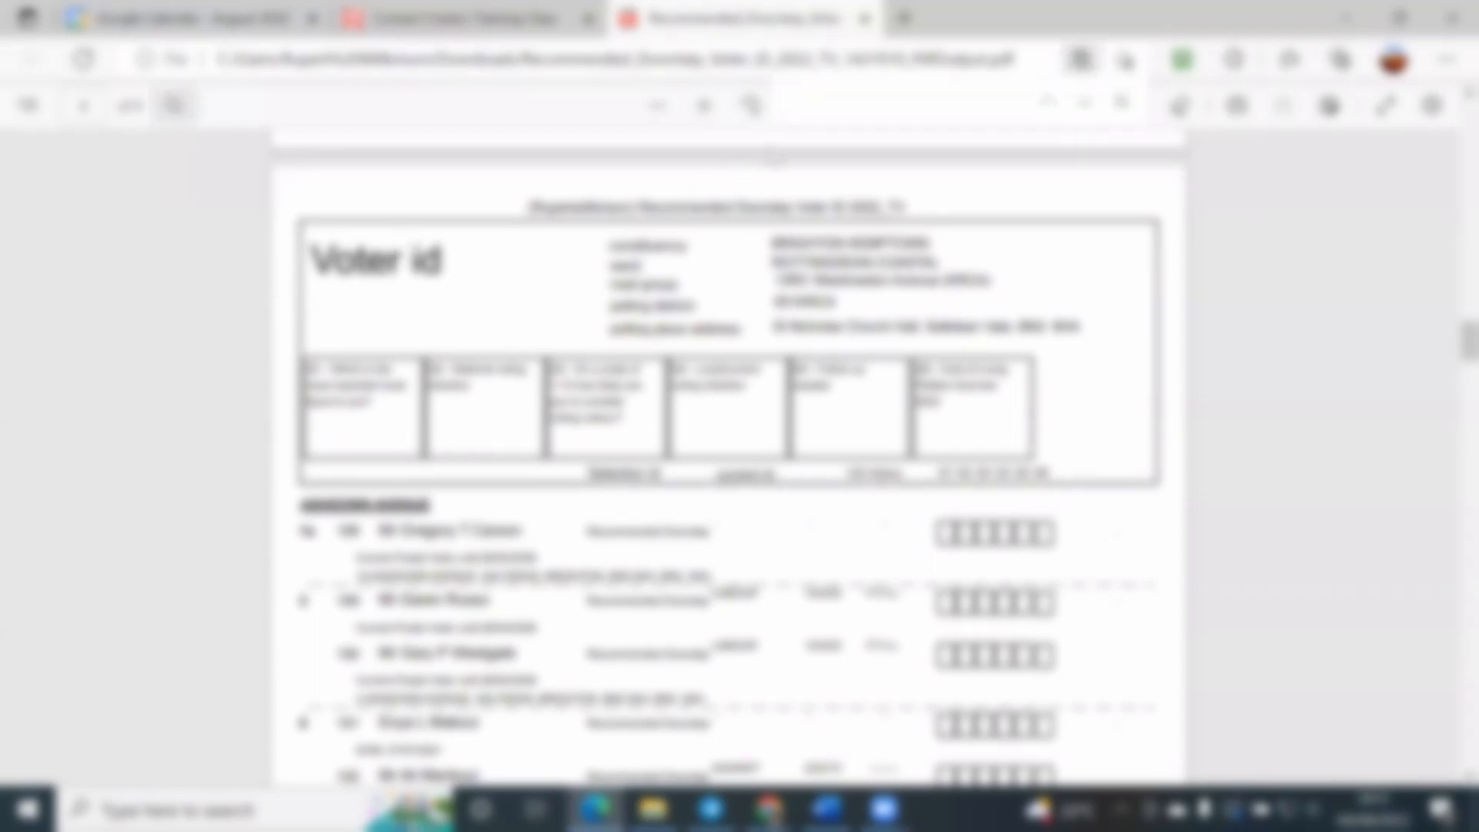
text(rupert)
scroll(772, 158, up, 3)
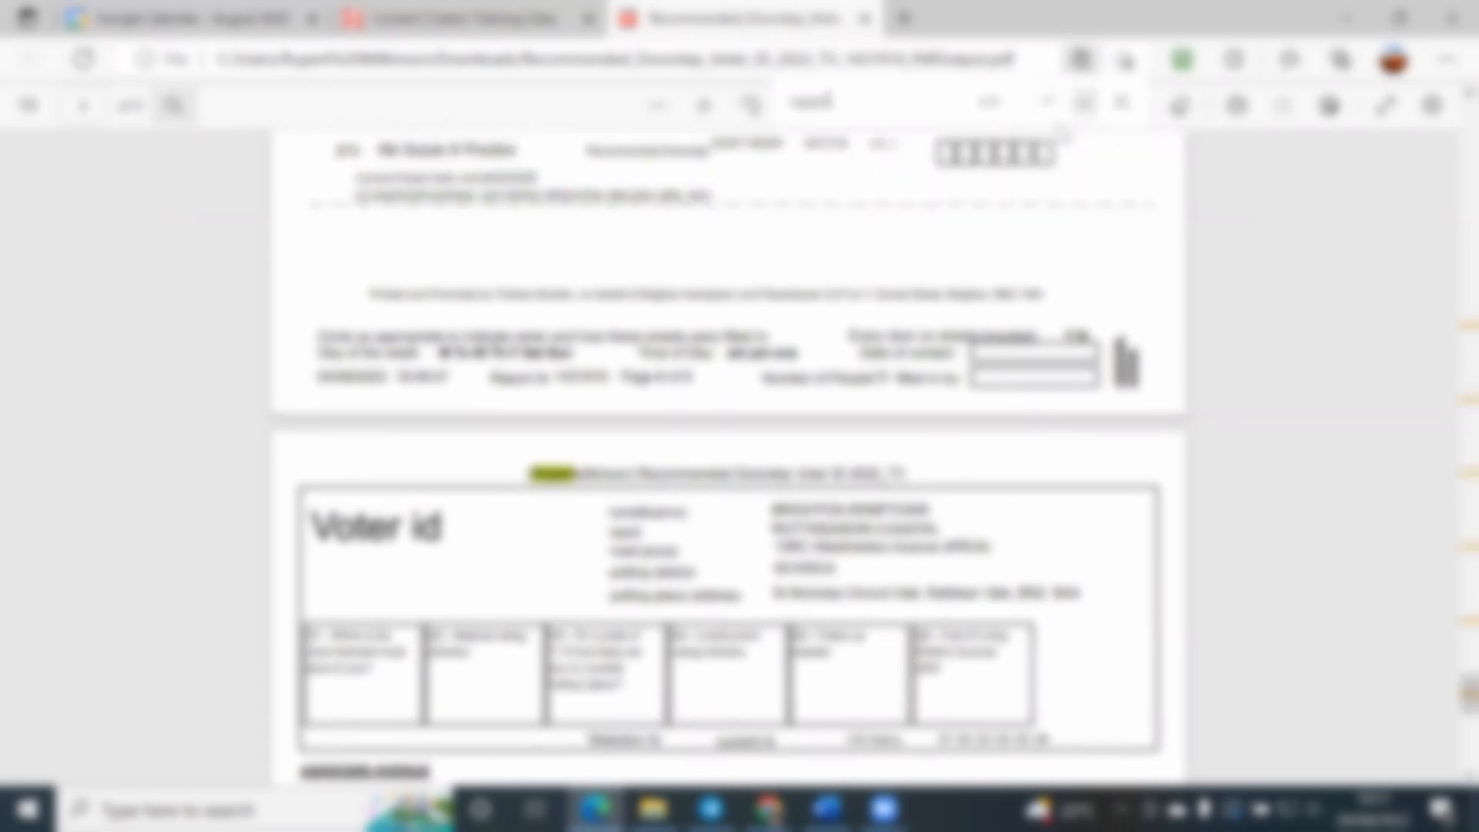
click(1122, 103)
Step: Examine the Ashdown Avenue elector rows on the Voter id pages, including addresses, postal vote notes and previous contact results
scroll(605, 385, up, 8)
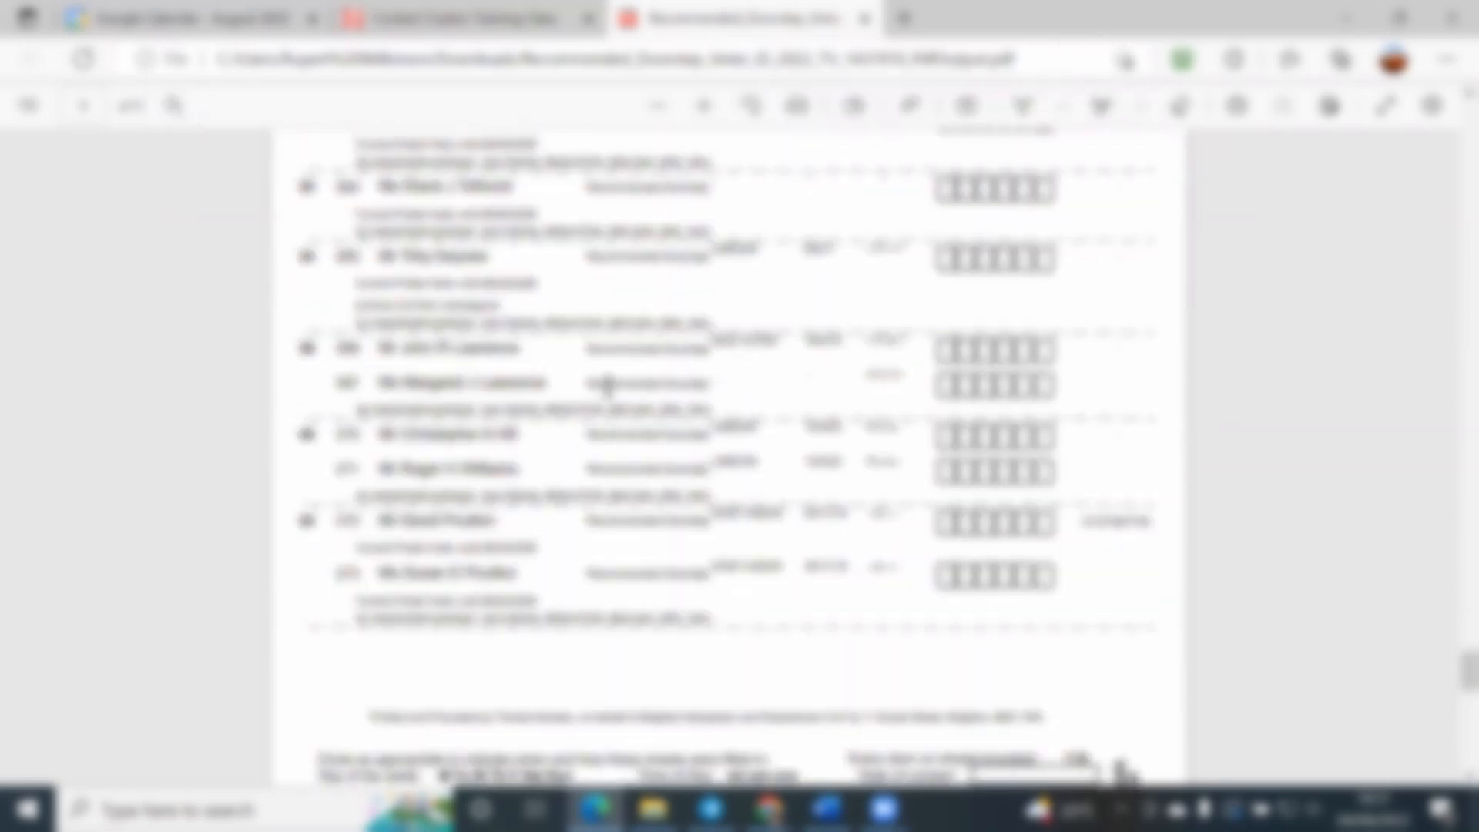
scroll(530, 382, up, 1)
scroll(204, 423, up, 10)
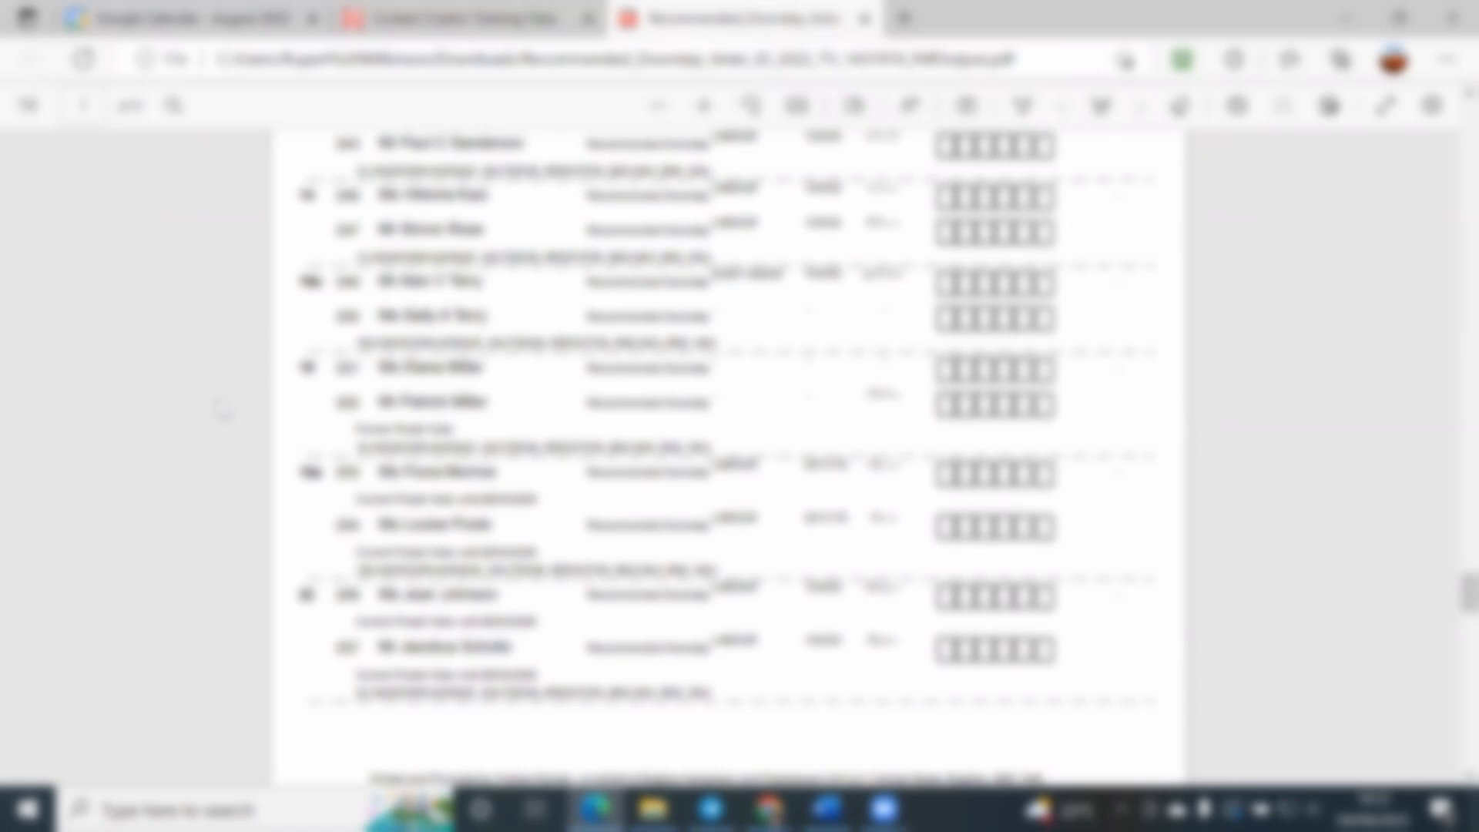
scroll(222, 409, up, 4)
scroll(222, 410, up, 20)
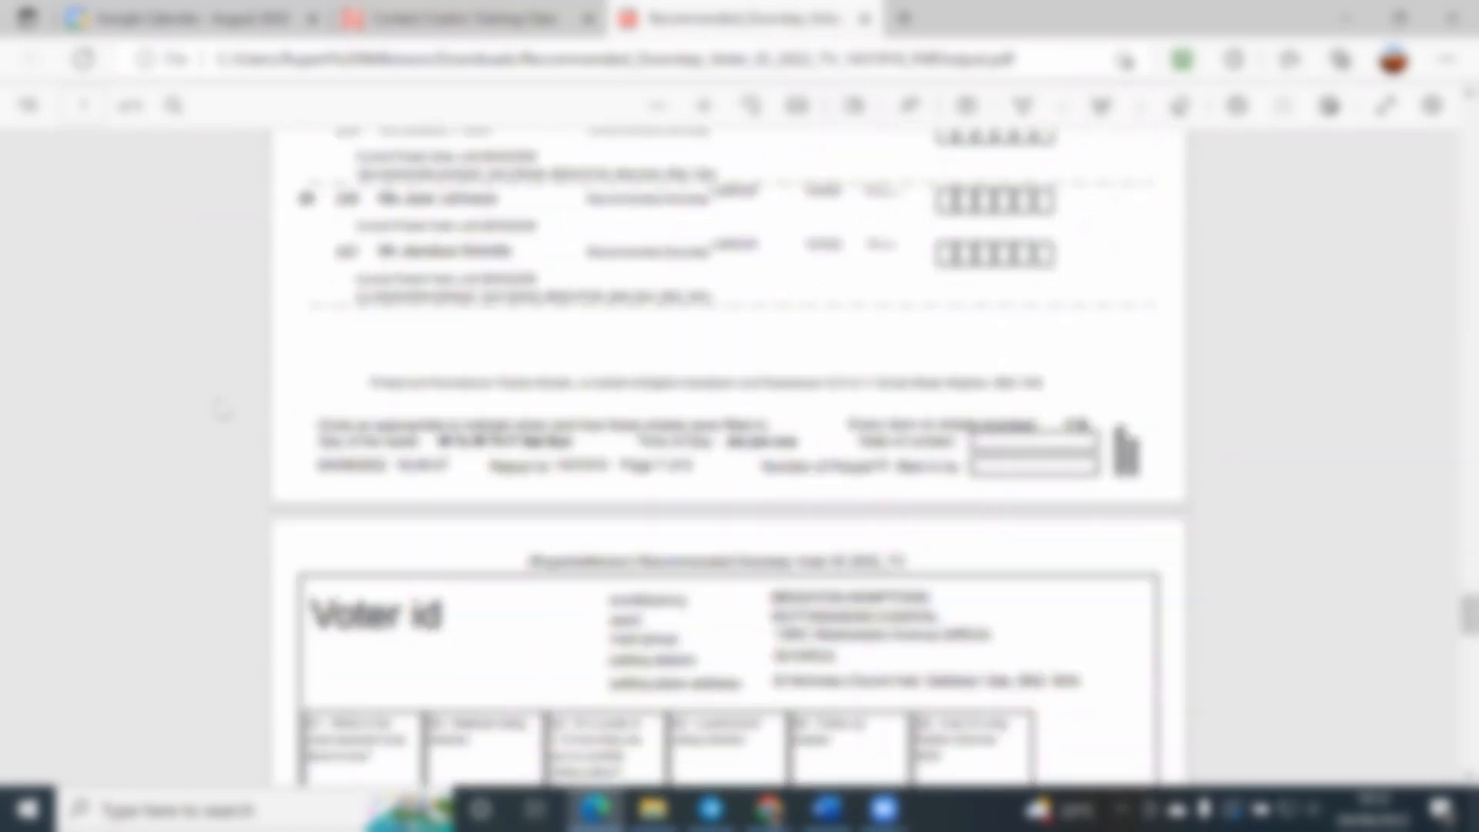
scroll(221, 410, up, 20)
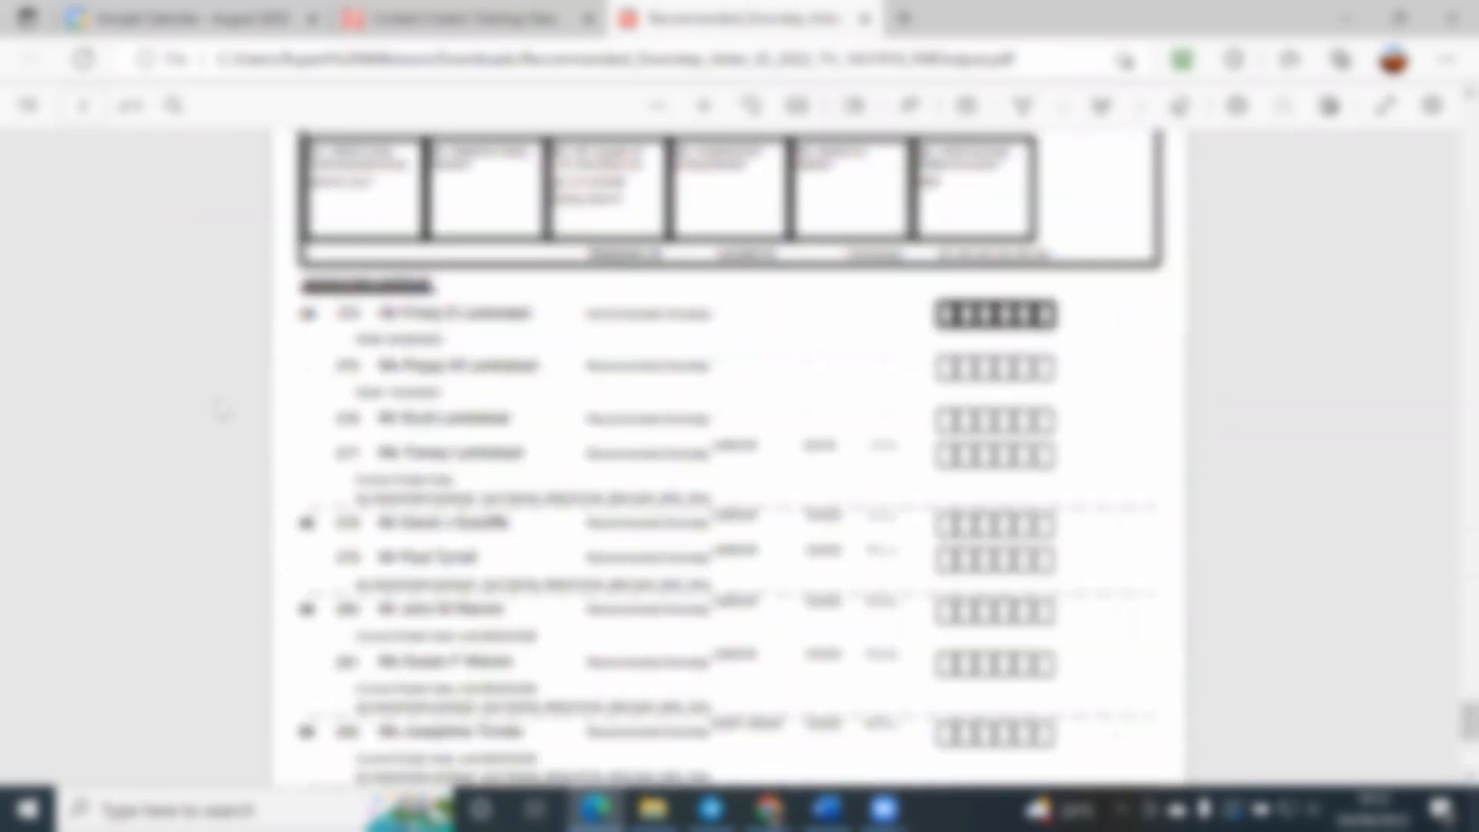
scroll(222, 410, up, 7)
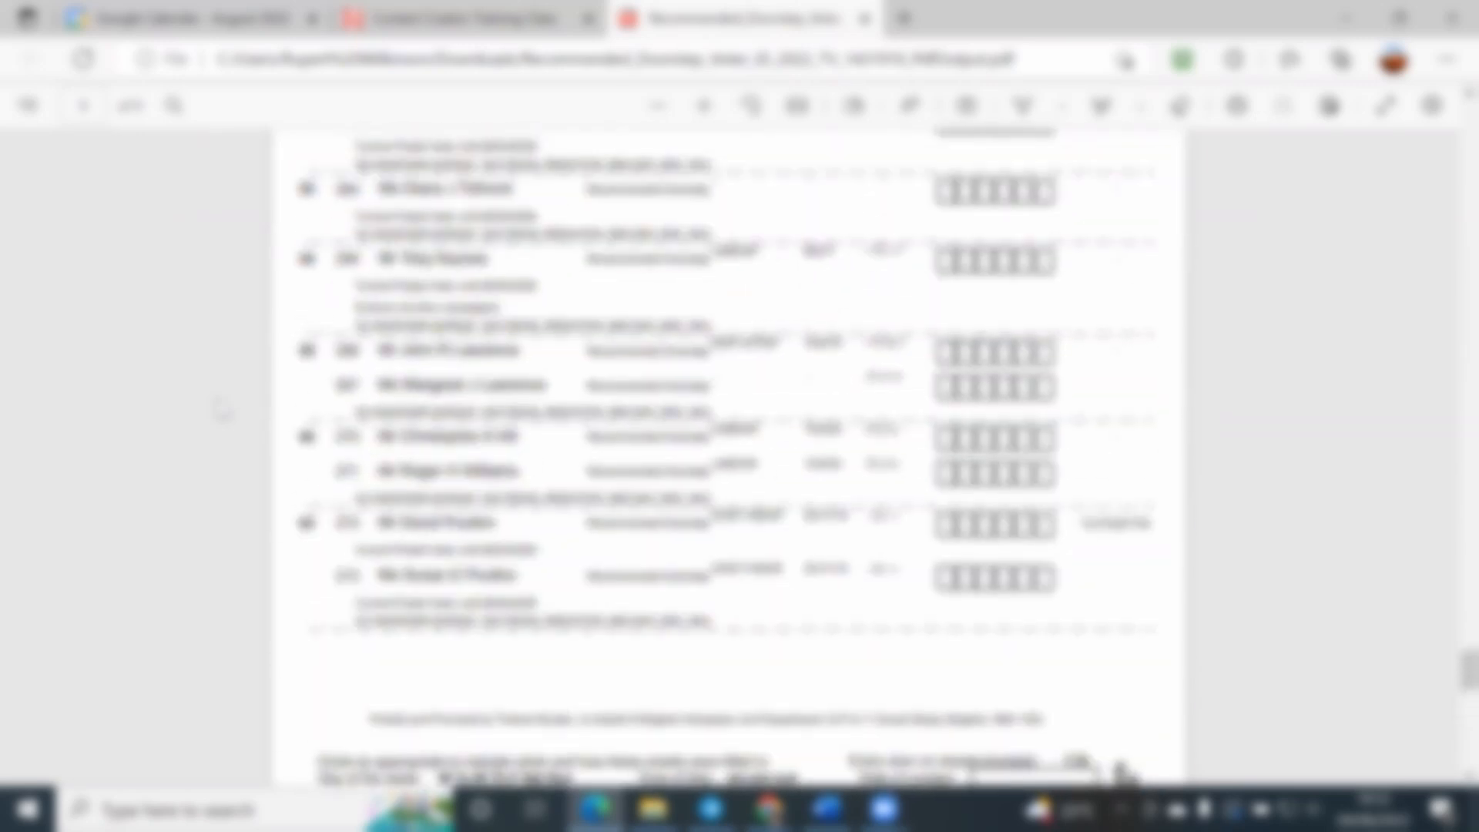
scroll(222, 410, up, 1)
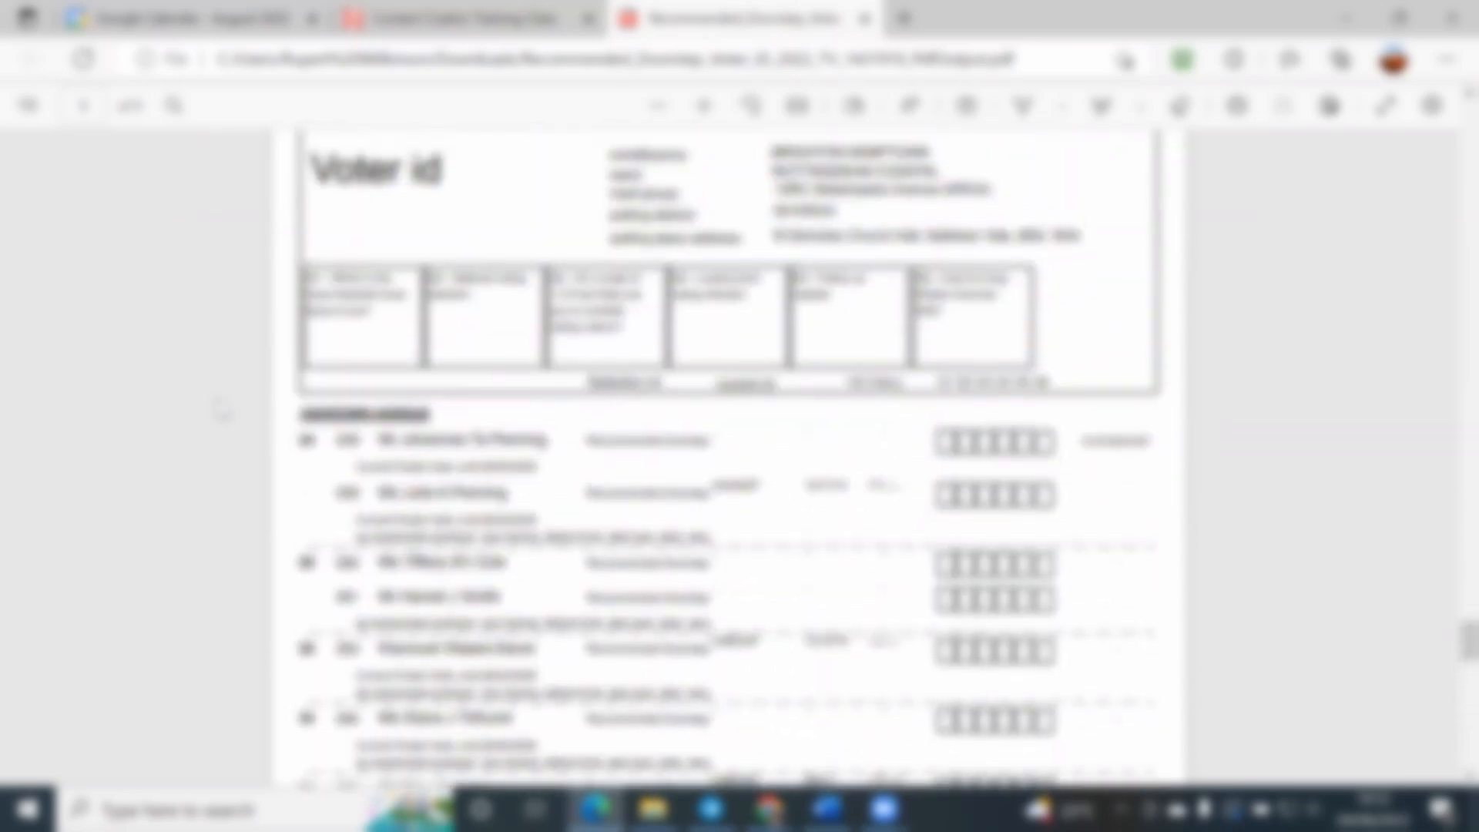
scroll(222, 409, down, 3)
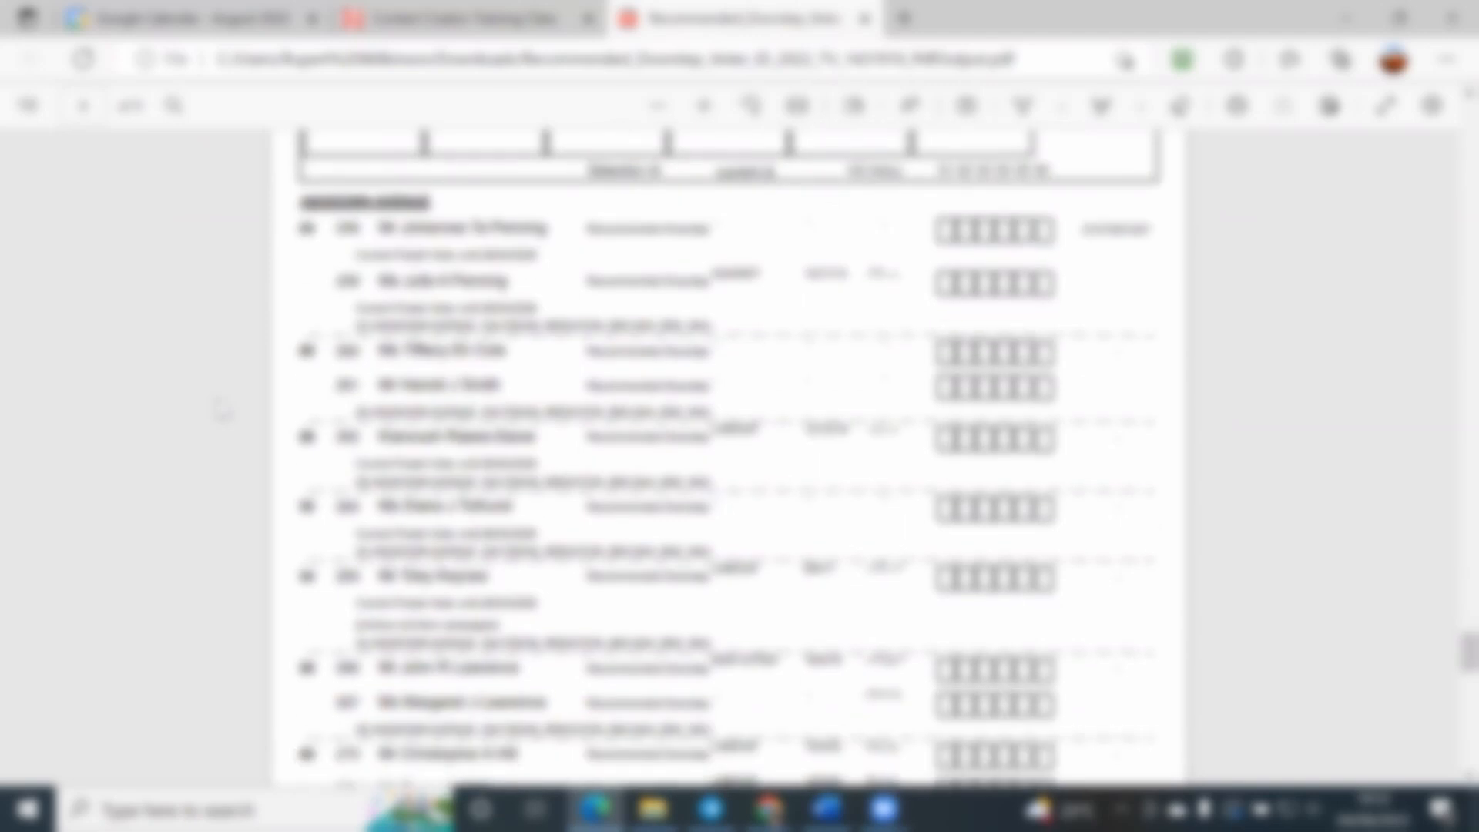
scroll(222, 410, up, 10)
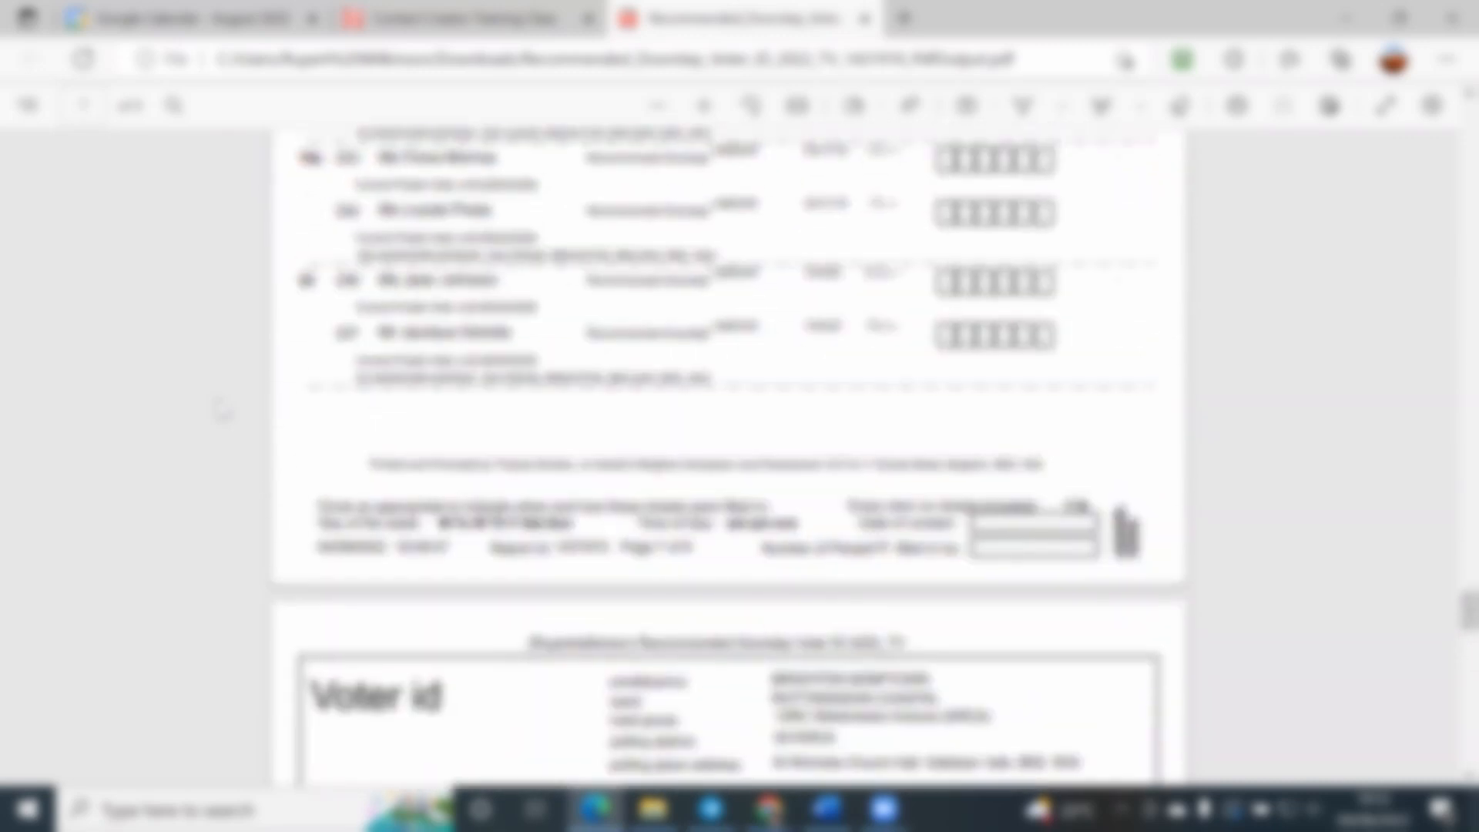
scroll(222, 410, up, 3)
scroll(222, 410, up, 3)
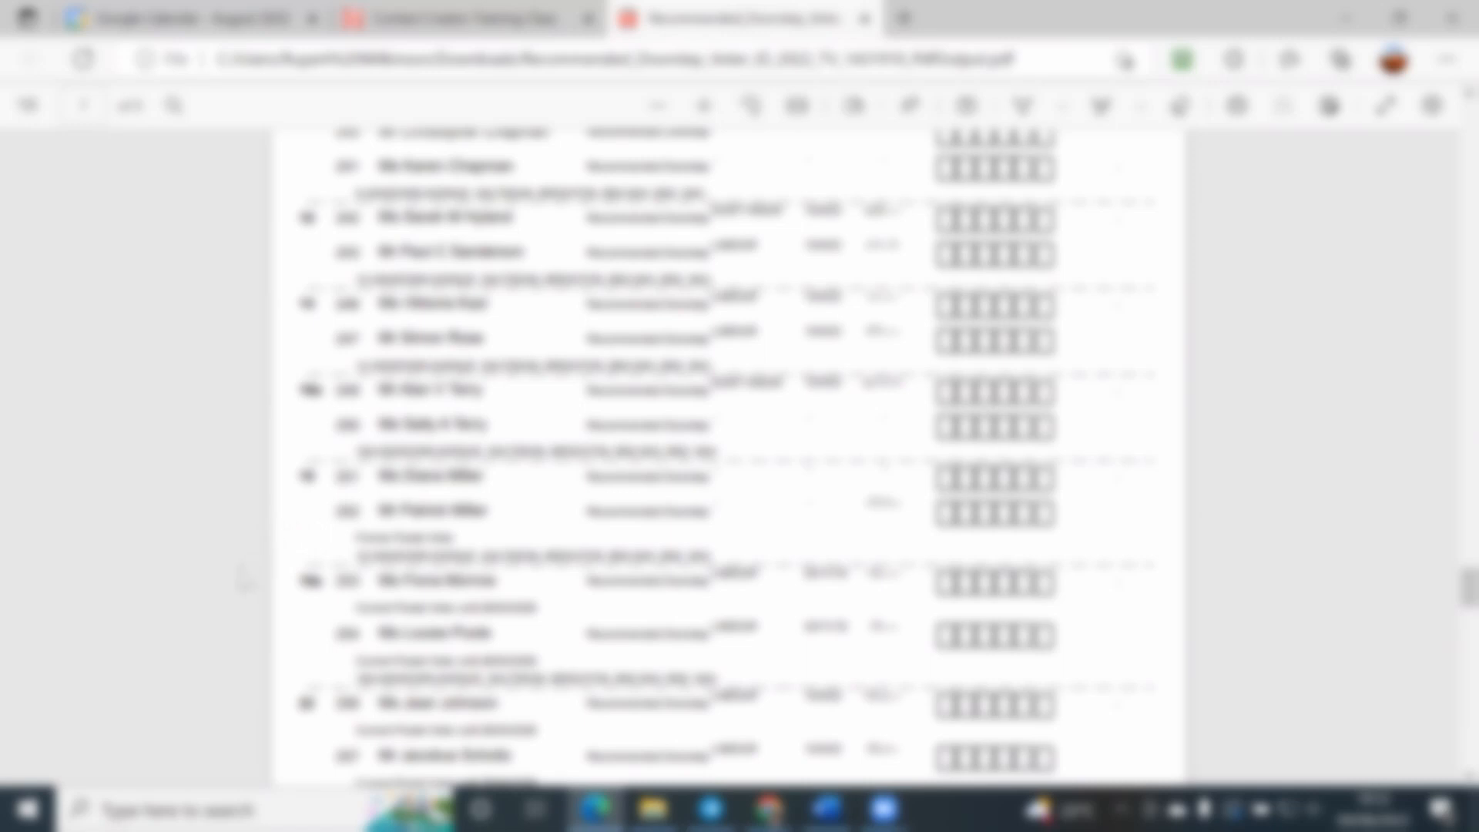
Step: Compare the question boxes in the Voter id header with the answer boxes beside each Ashdown Avenue elector
scroll(260, 608, down, 2)
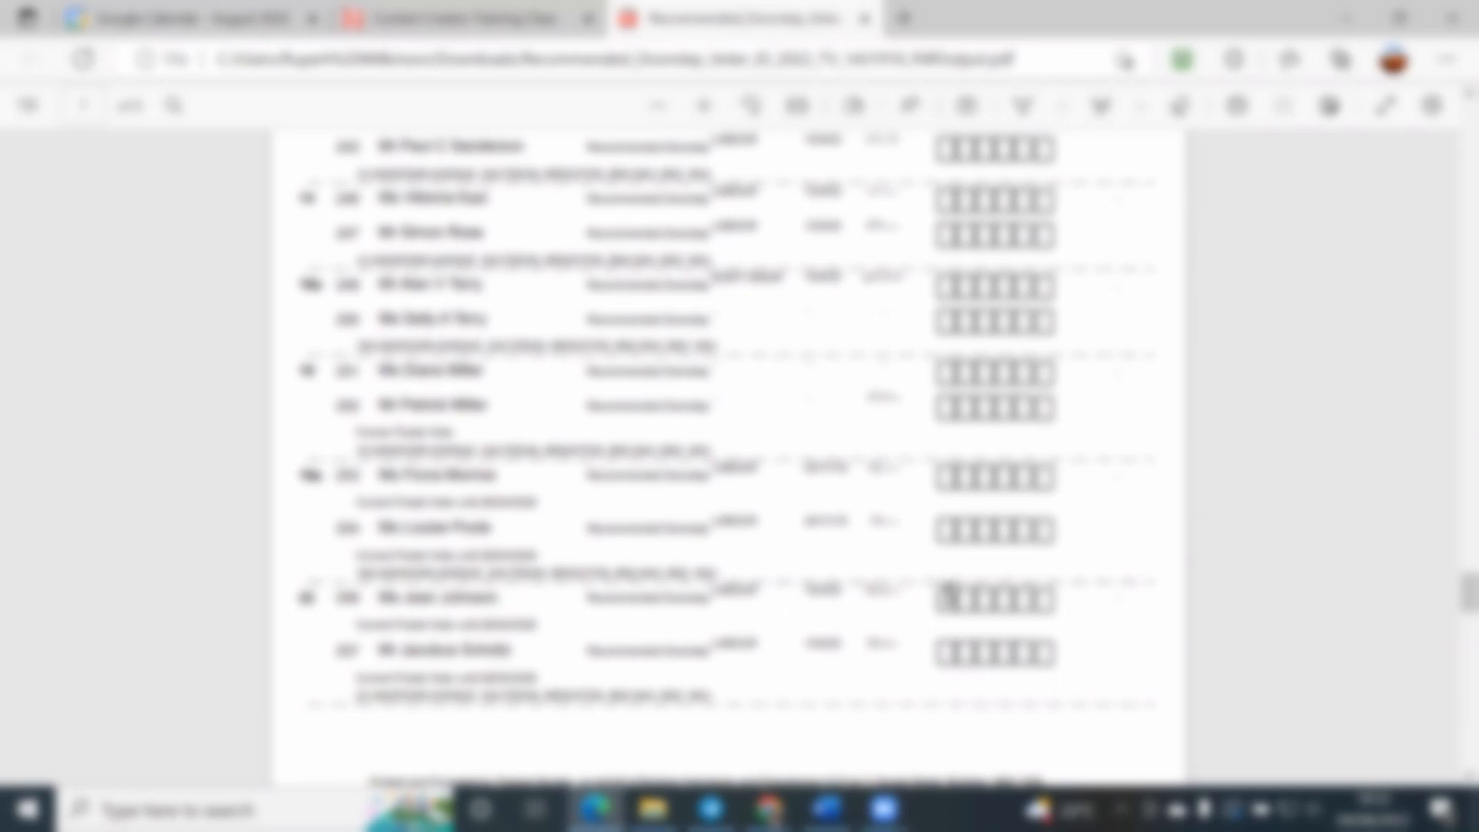
scroll(949, 594, up, 2)
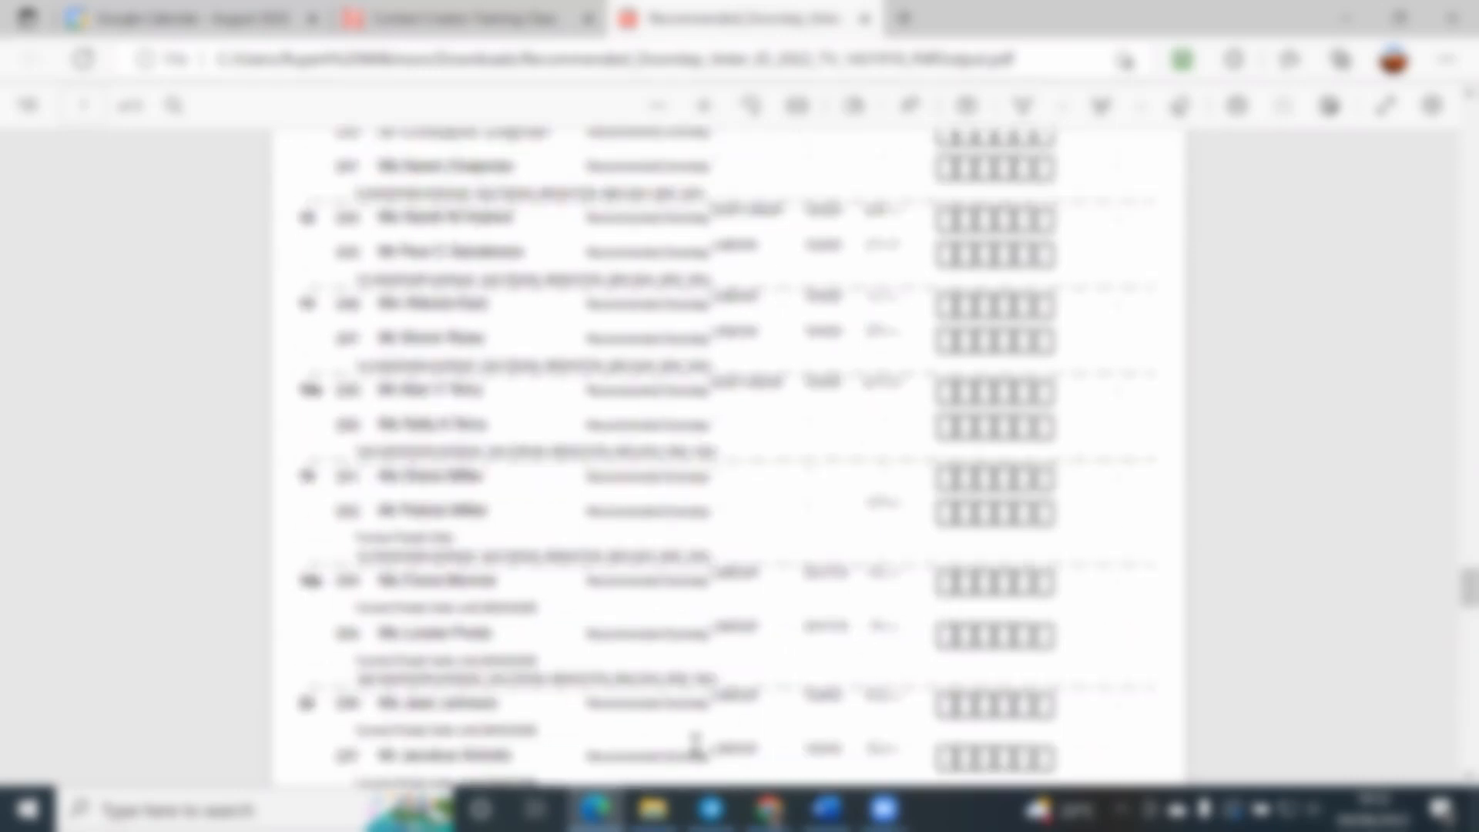
scroll(1017, 701, up, 5)
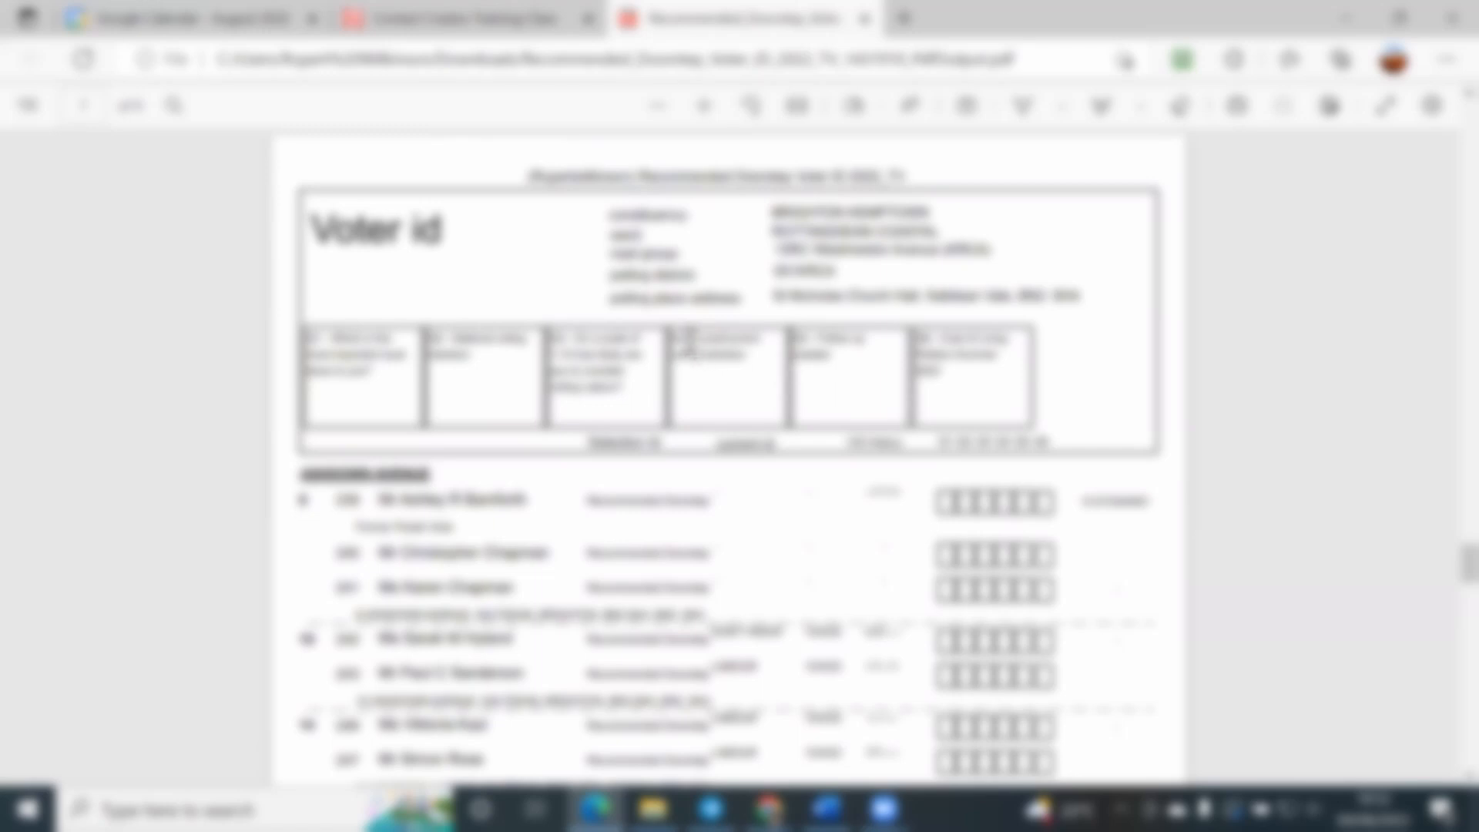
drag(688, 339, 739, 356)
click(740, 357)
scroll(898, 511, down, 7)
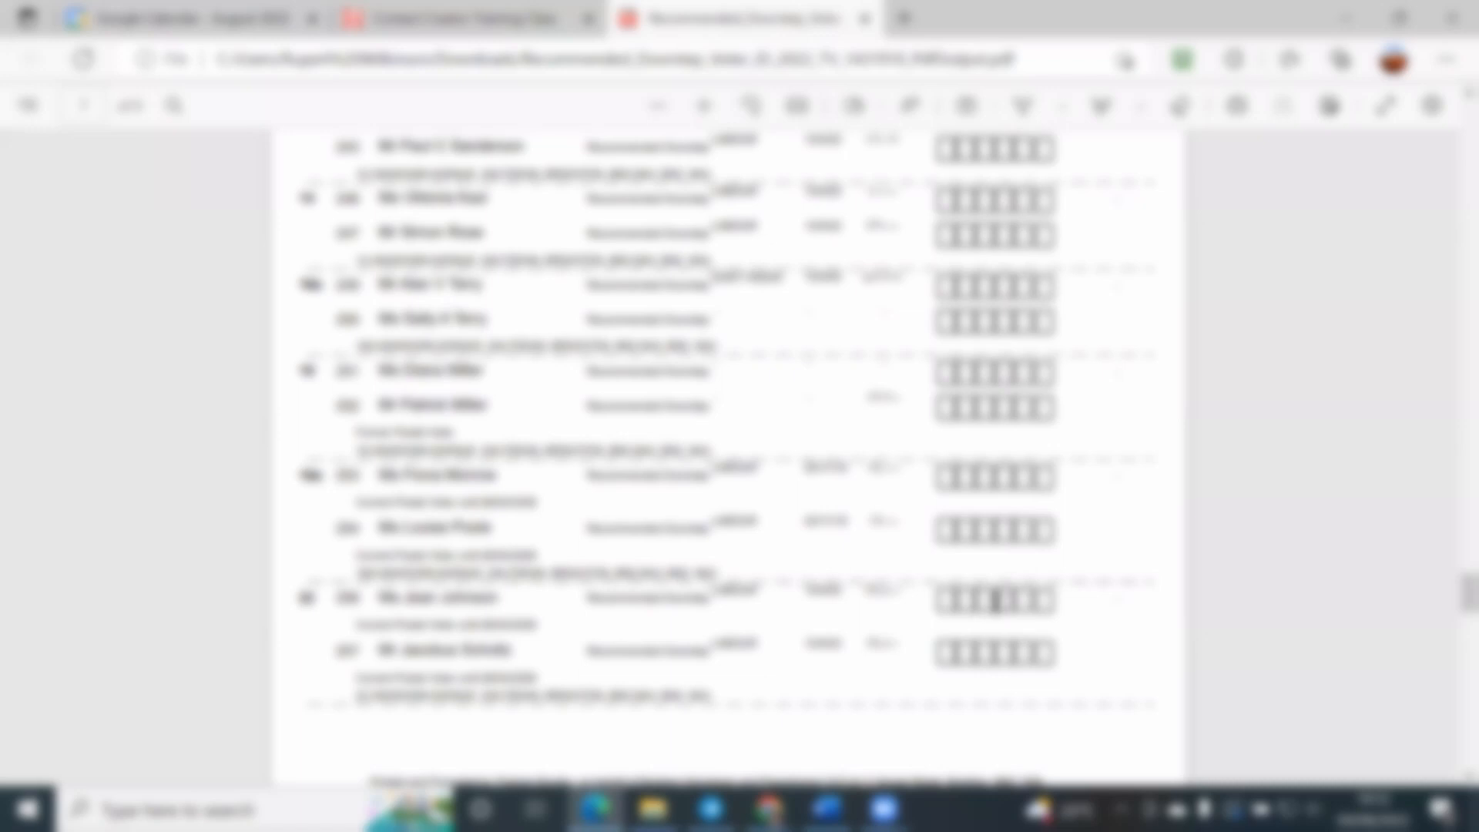
scroll(1004, 599, up, 1)
scroll(1004, 600, down, 1)
Step: Switch to Contact Creator in Chrome, close the Printed Report Output message, and show the From Report data entry page without the downloads bar
key(alt+Tab)
click(757, 16)
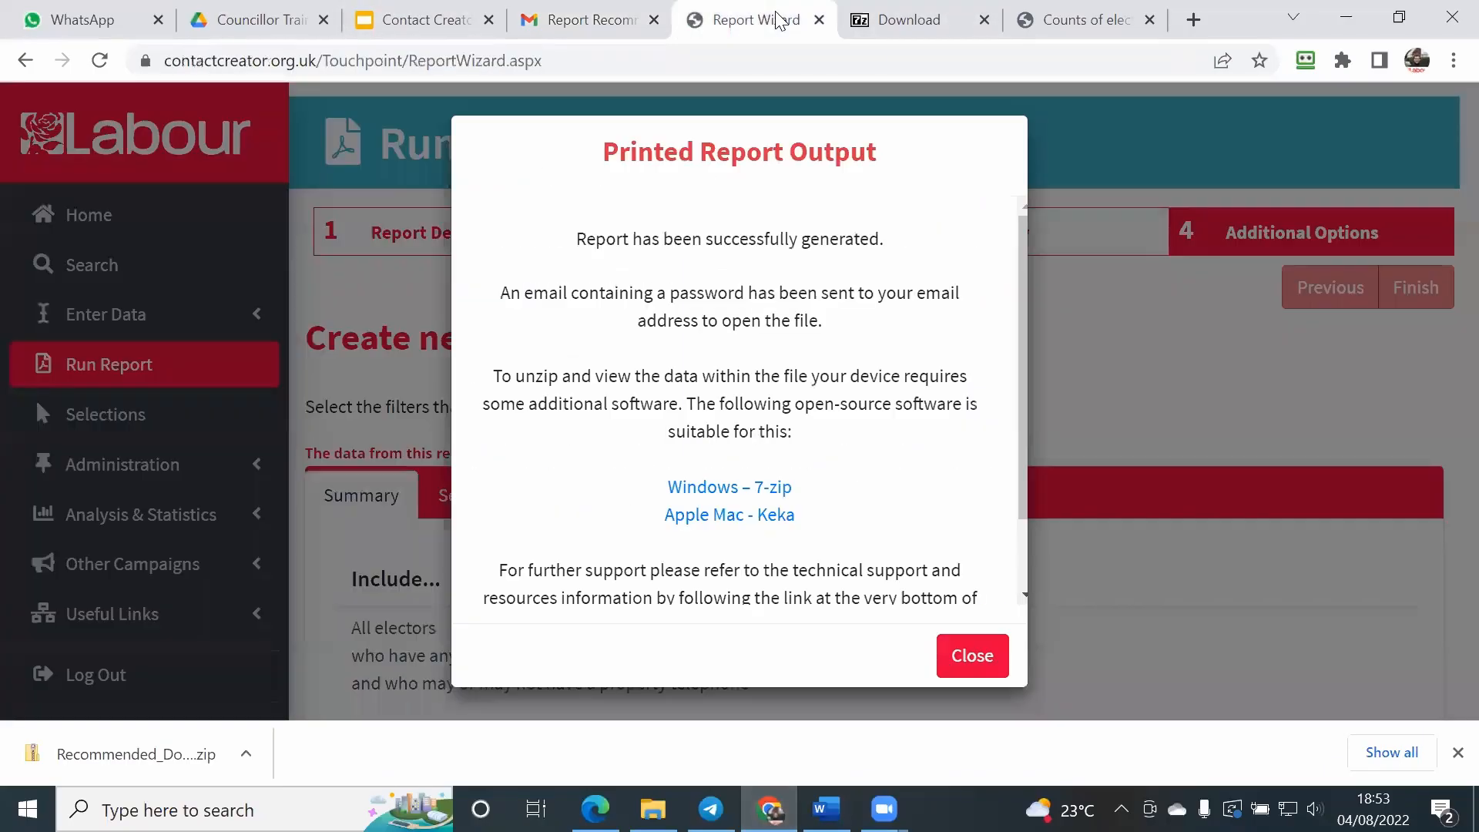
click(961, 669)
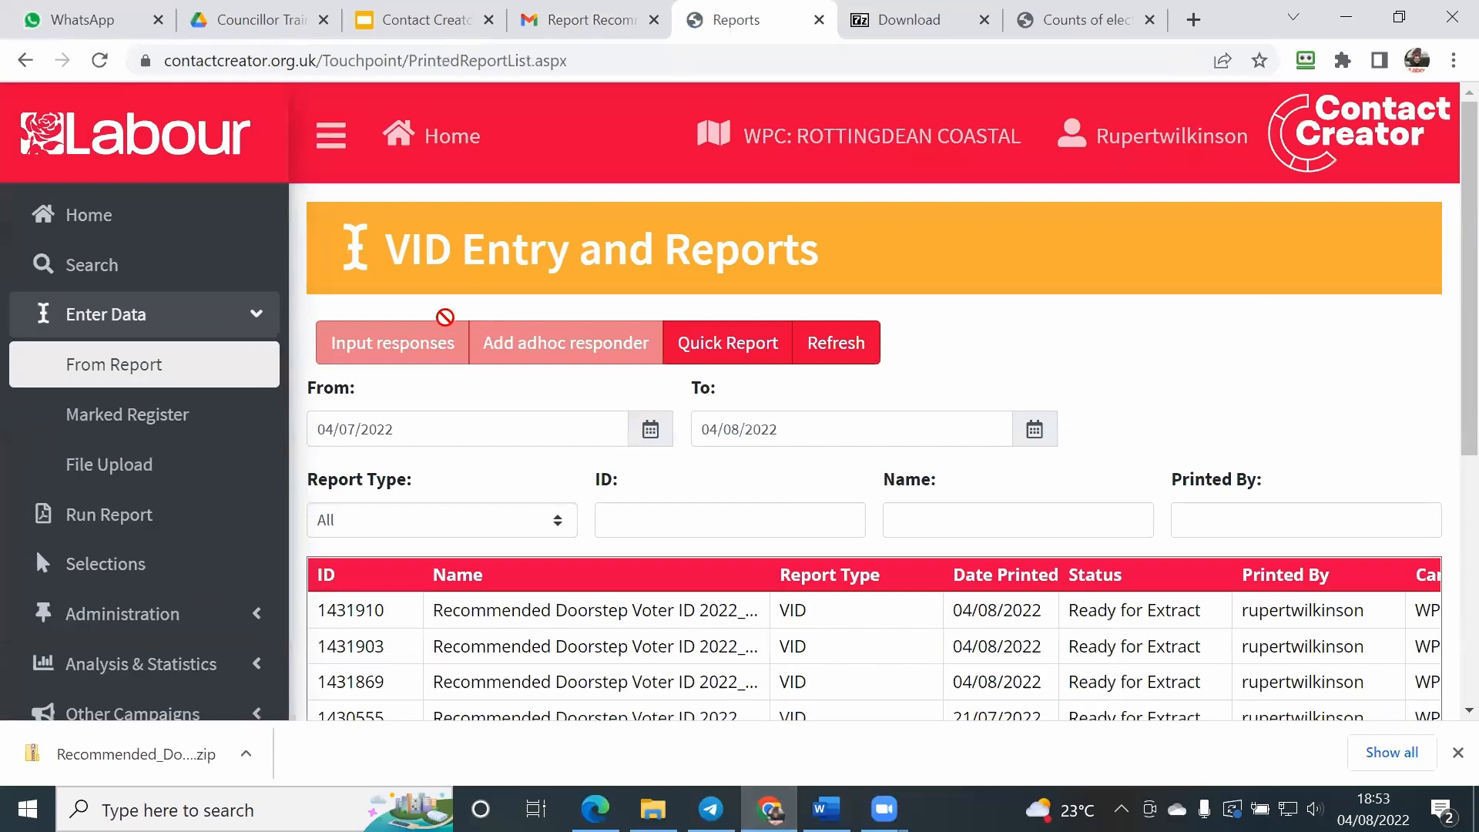
scroll(307, 334, down, 1)
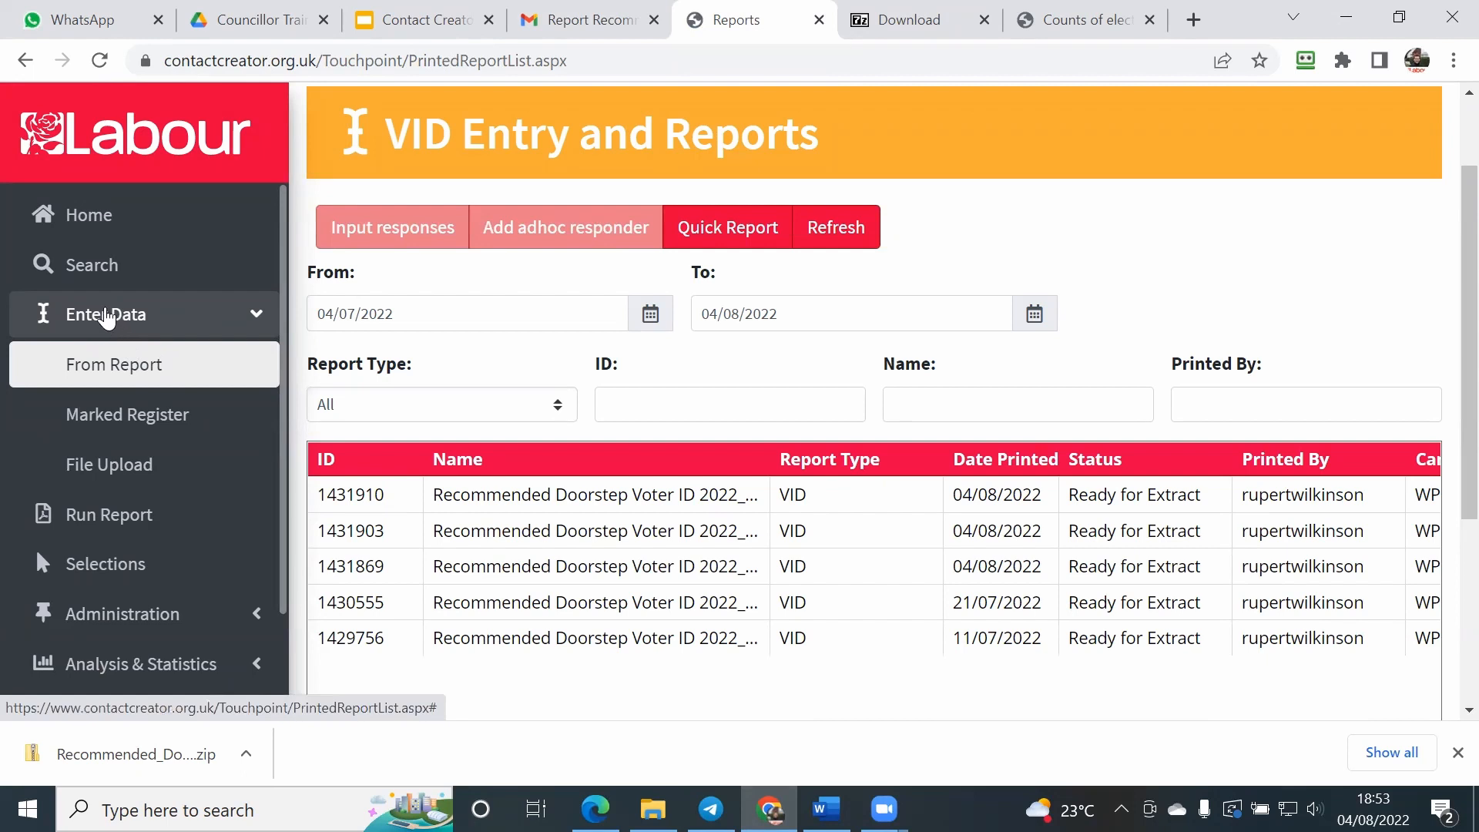
click(106, 316)
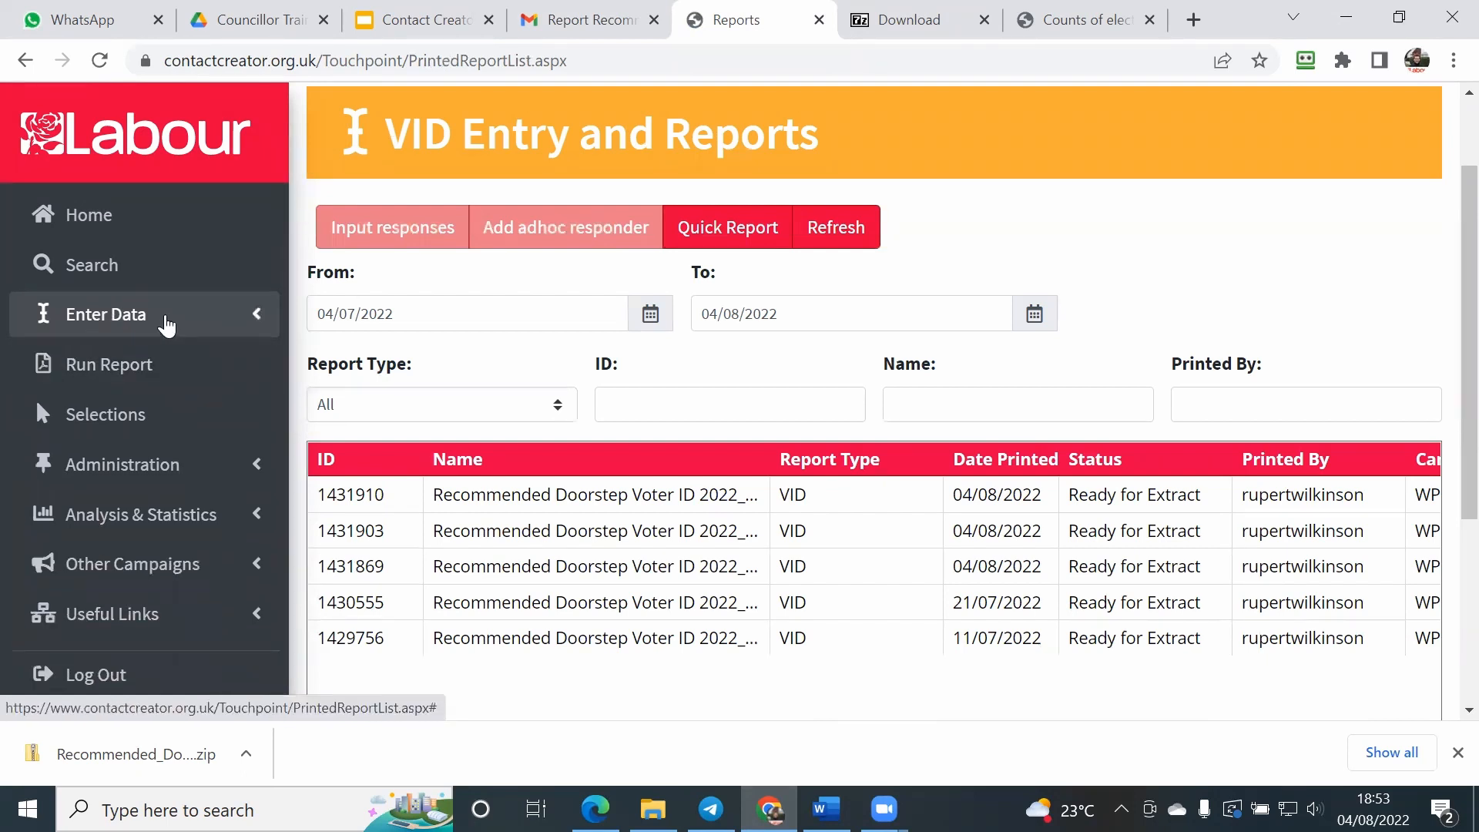
click(149, 330)
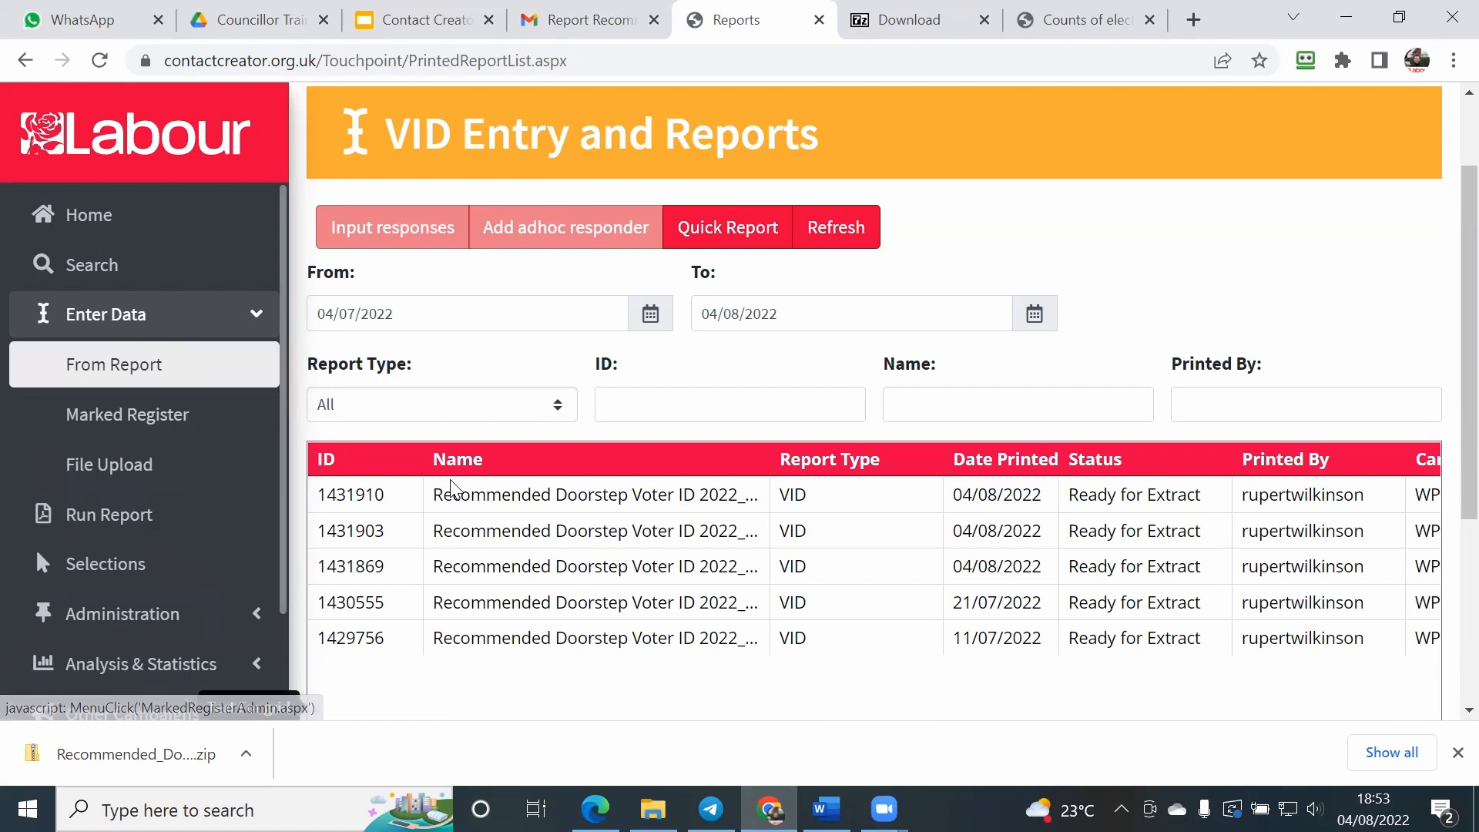
click(1455, 751)
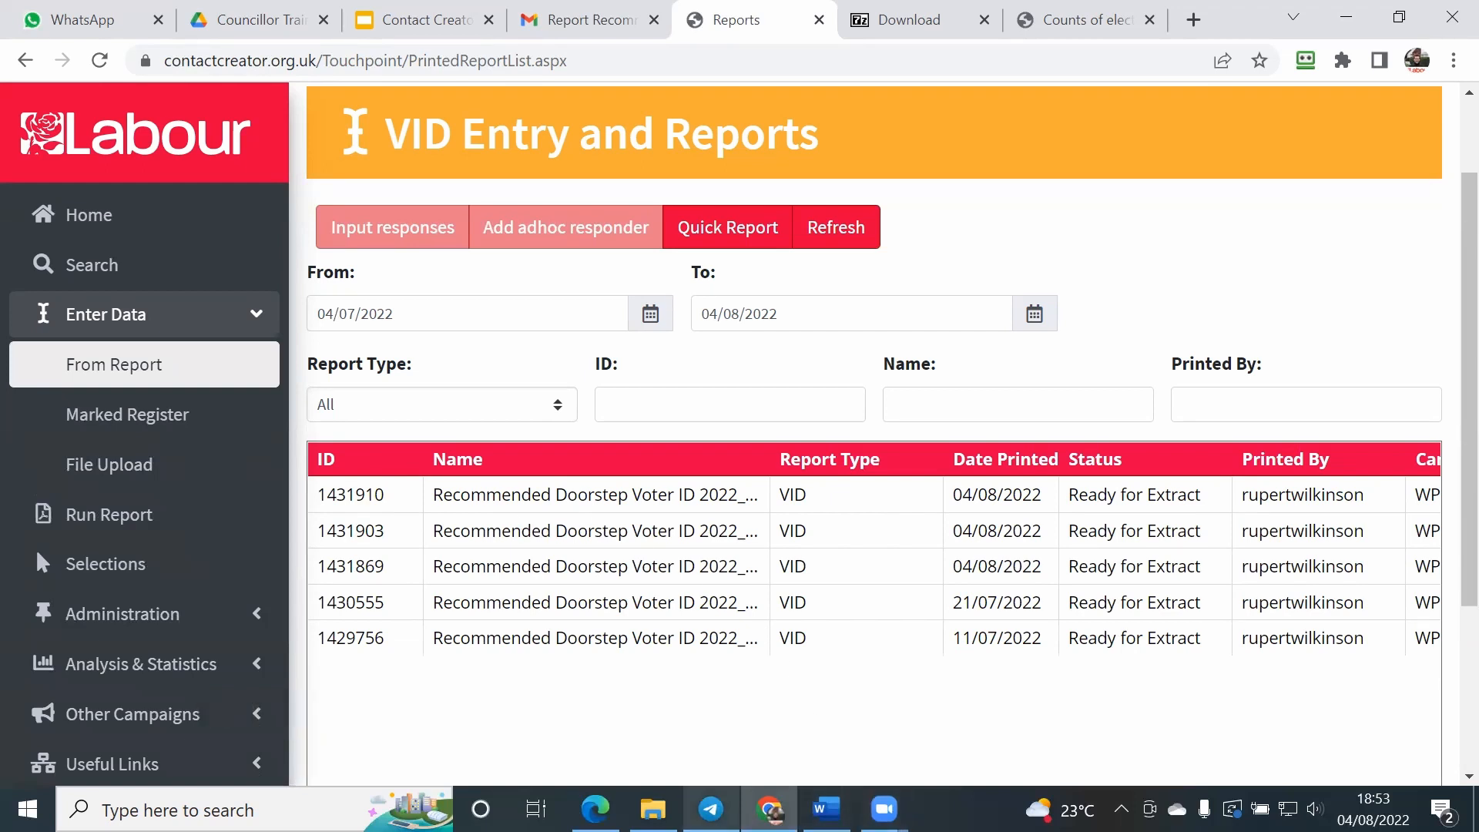
Step: Select report 1431910 in the VID Entry and Reports list, open it for inputting responses, and acknowledge the changed-script notice
click(652, 809)
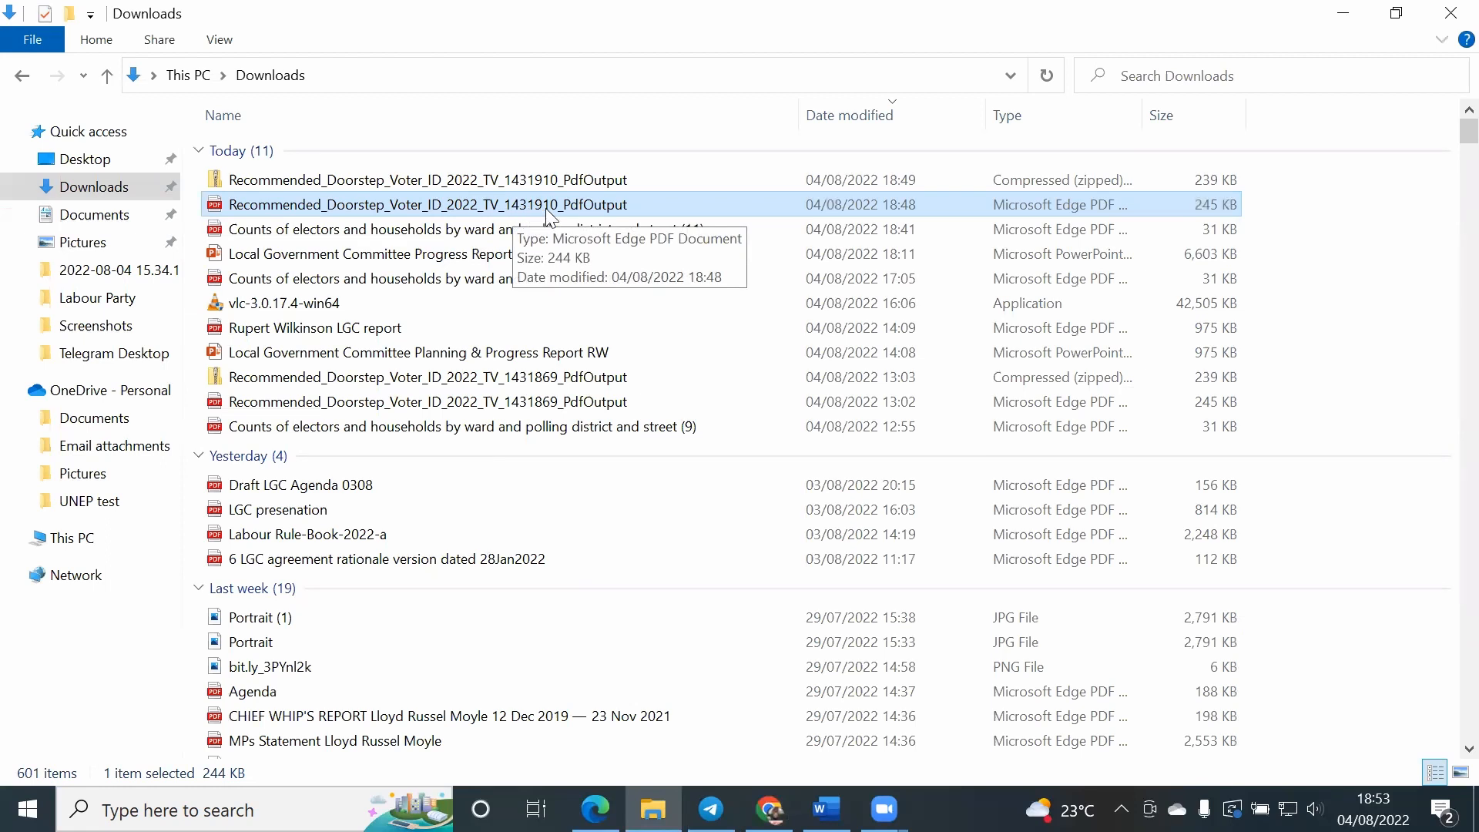
click(769, 809)
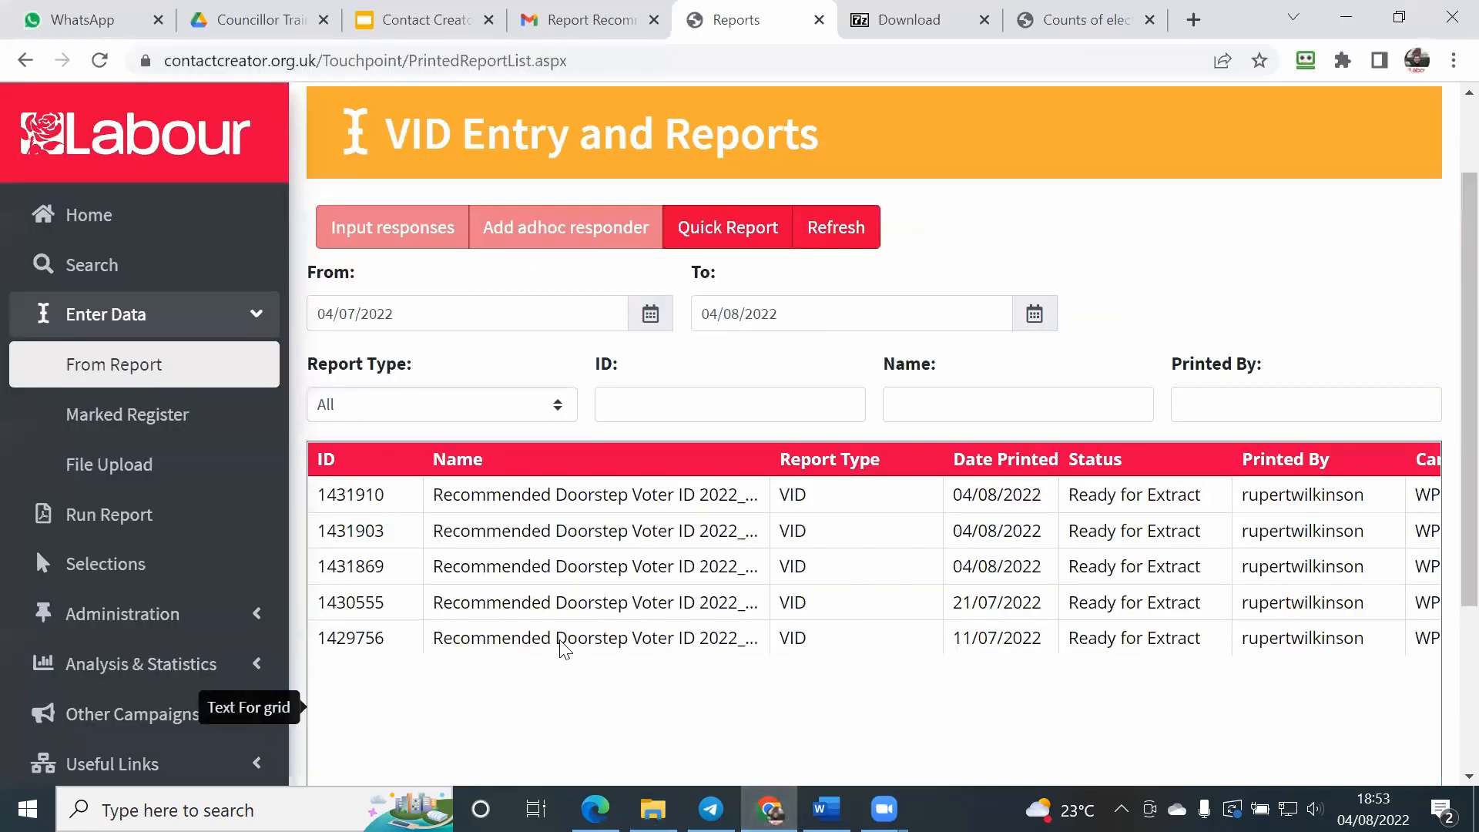
click(476, 495)
scroll(477, 493, down, 2)
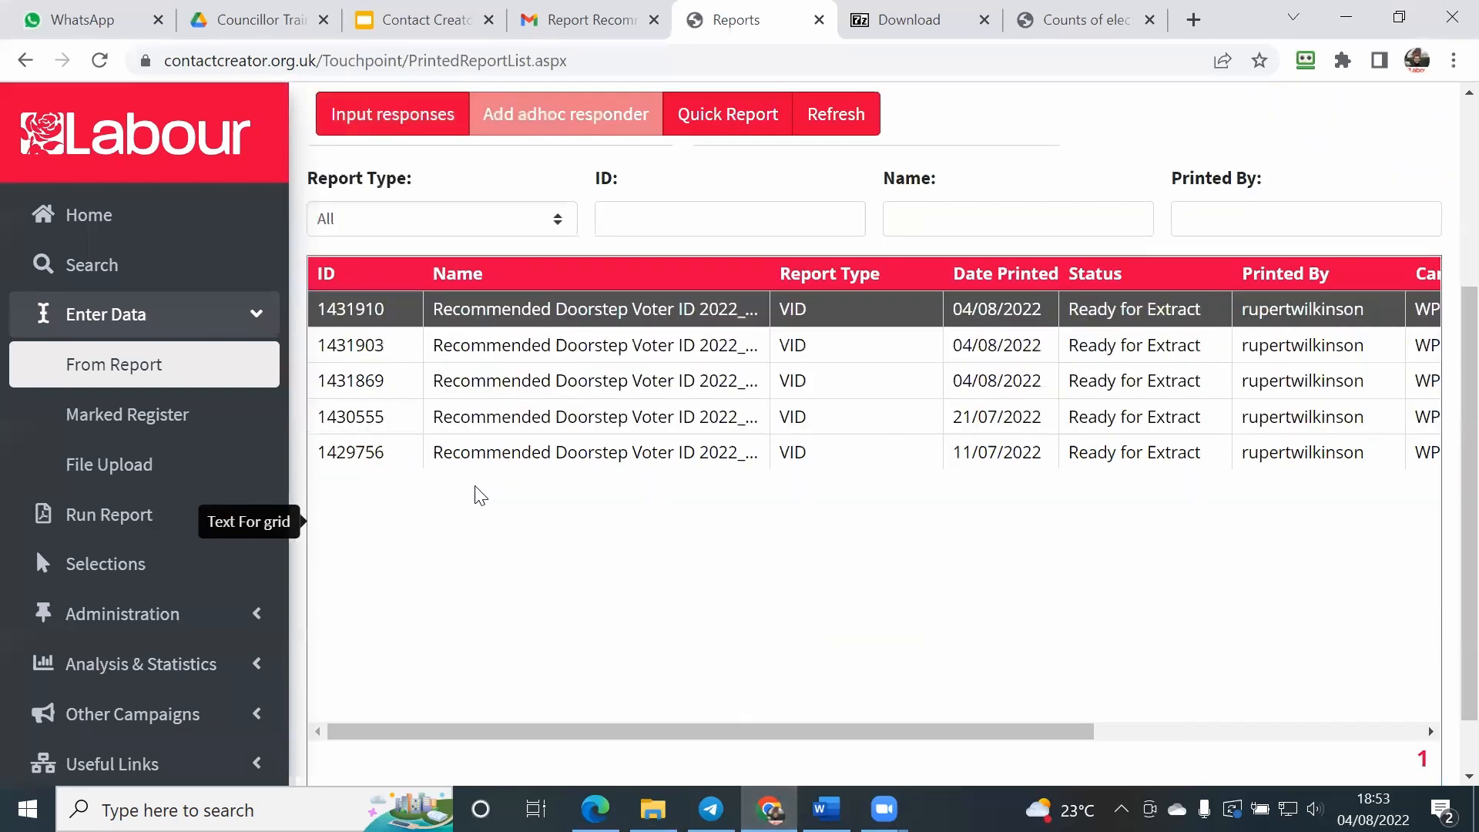
drag(729, 744, 594, 604)
scroll(599, 530, up, 4)
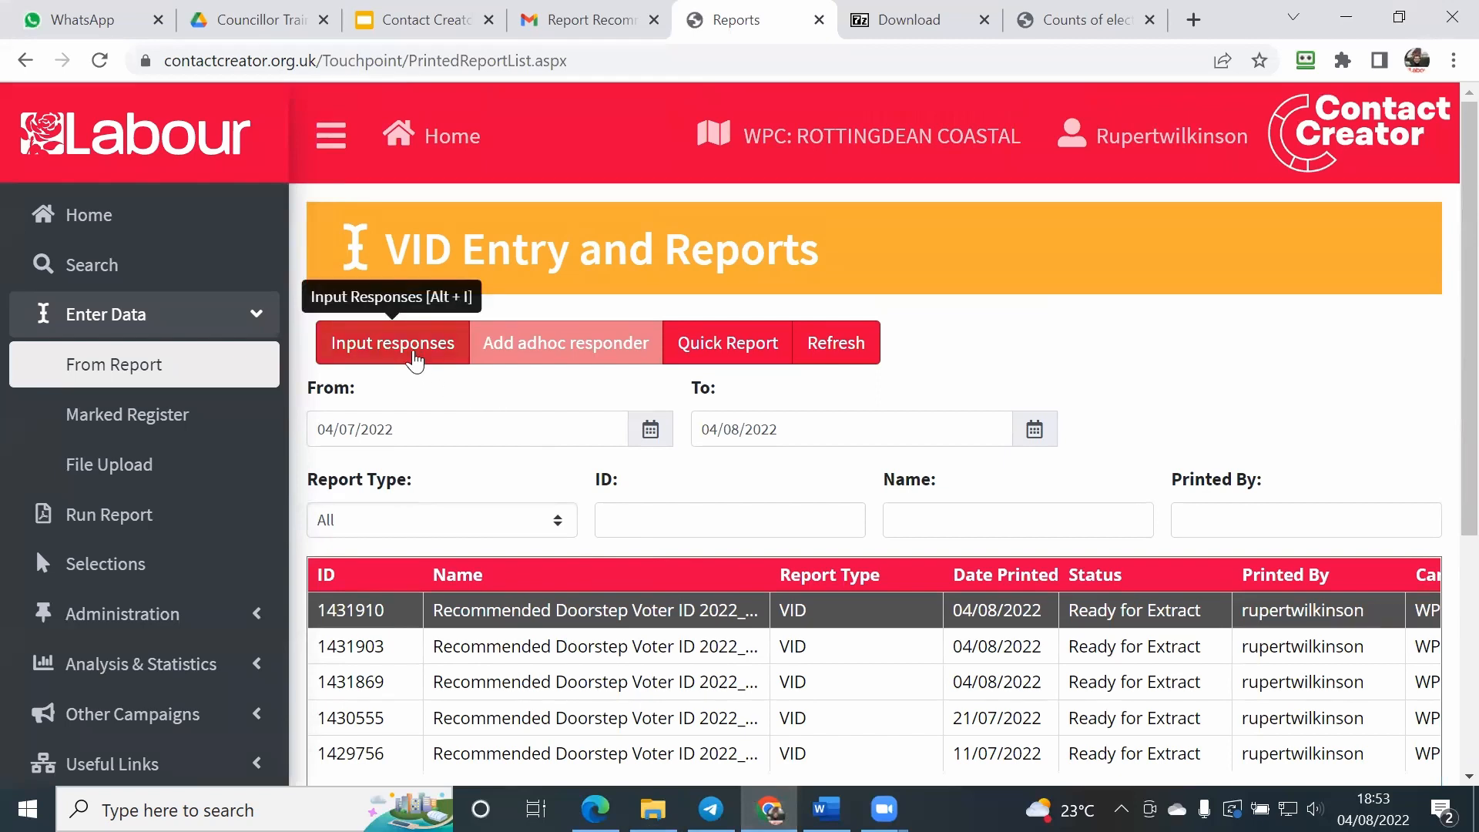
click(414, 354)
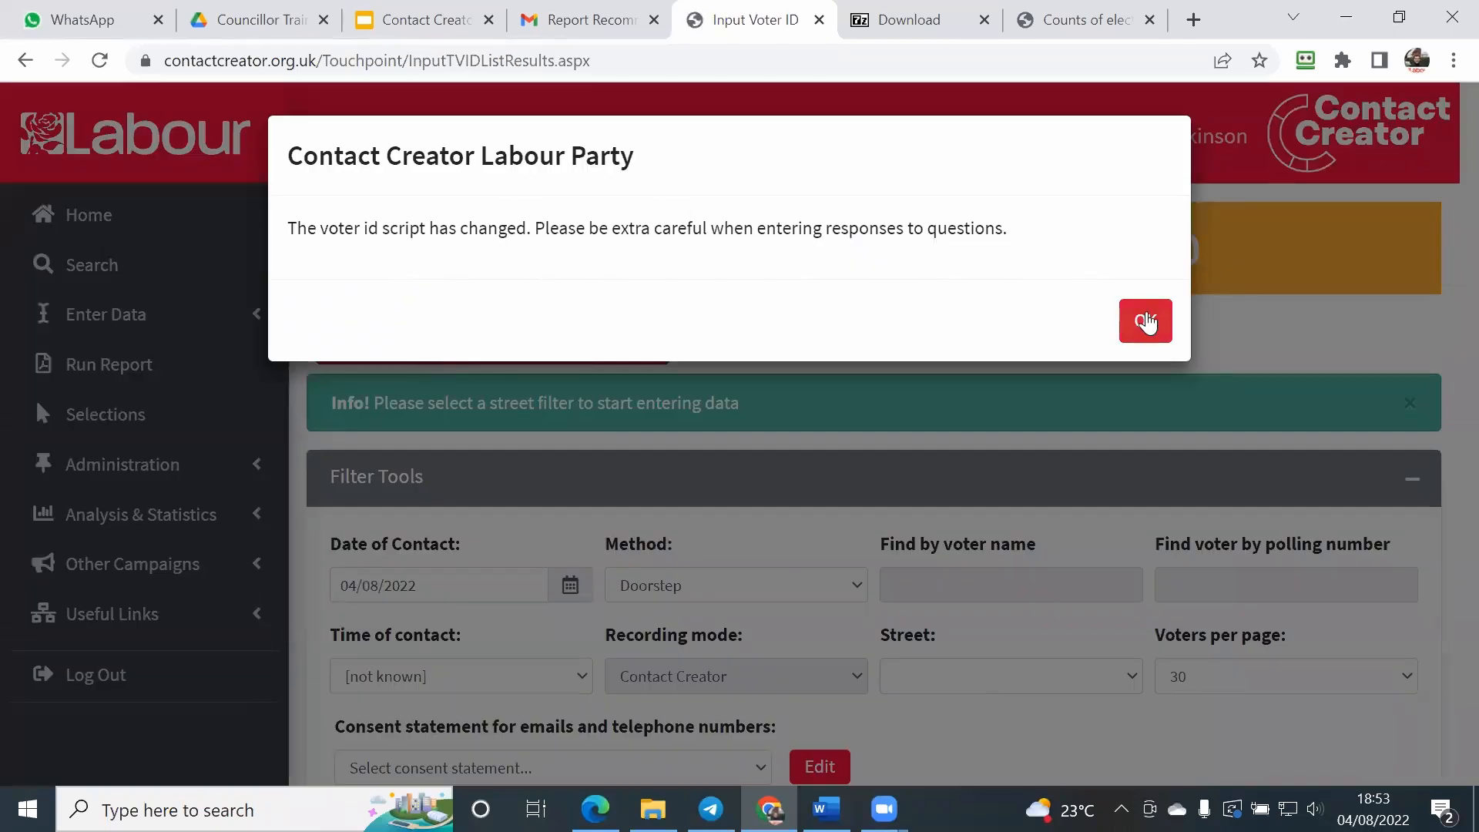
click(1143, 321)
Step: Filter the Voter ID entry to the street ASHDOWN AVENUE (051KRCA), dismiss the date reminder, and look over the contact fields and elector grid
scroll(844, 265, down, 2)
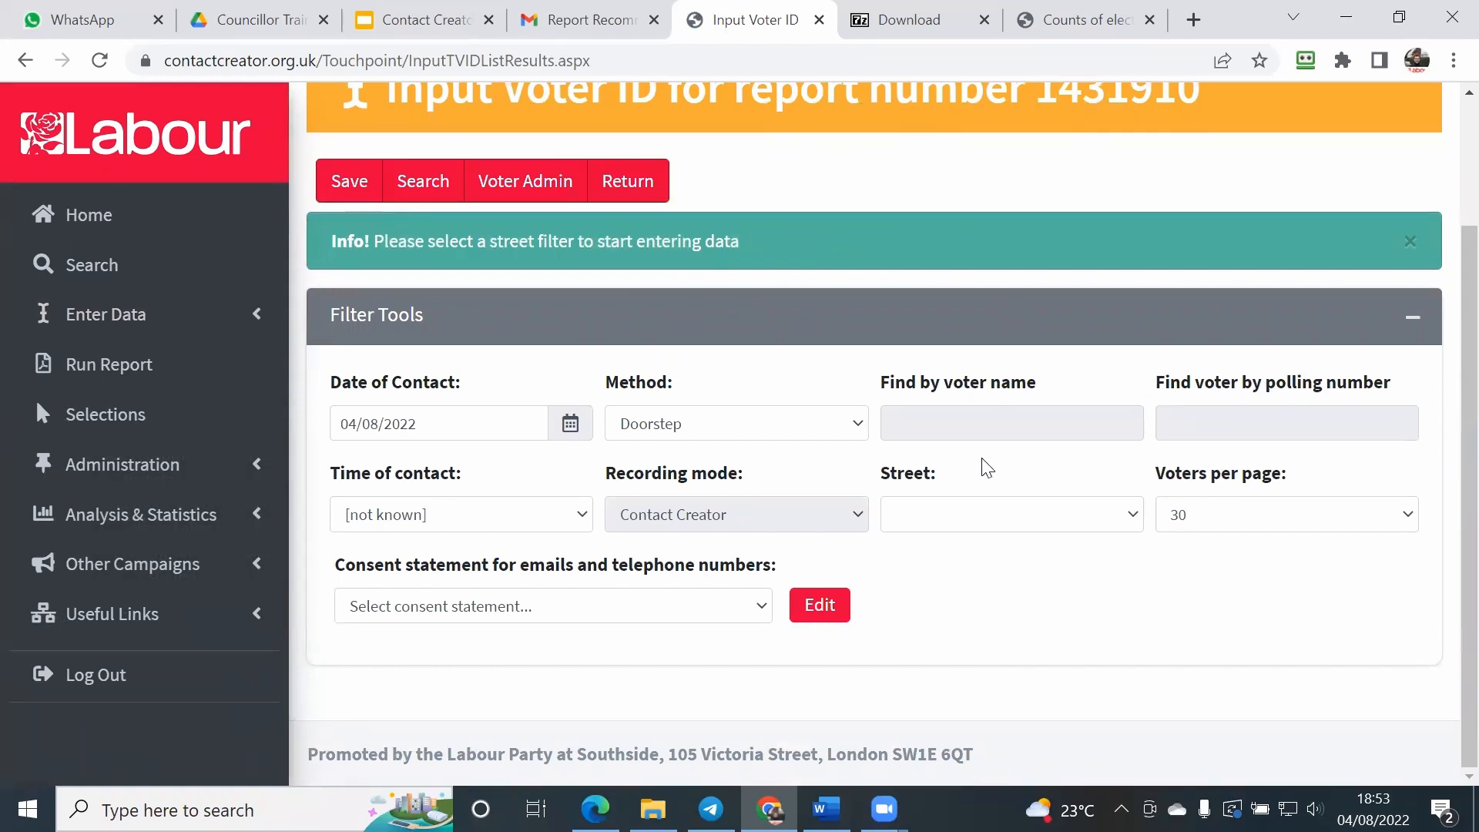
click(973, 530)
click(968, 584)
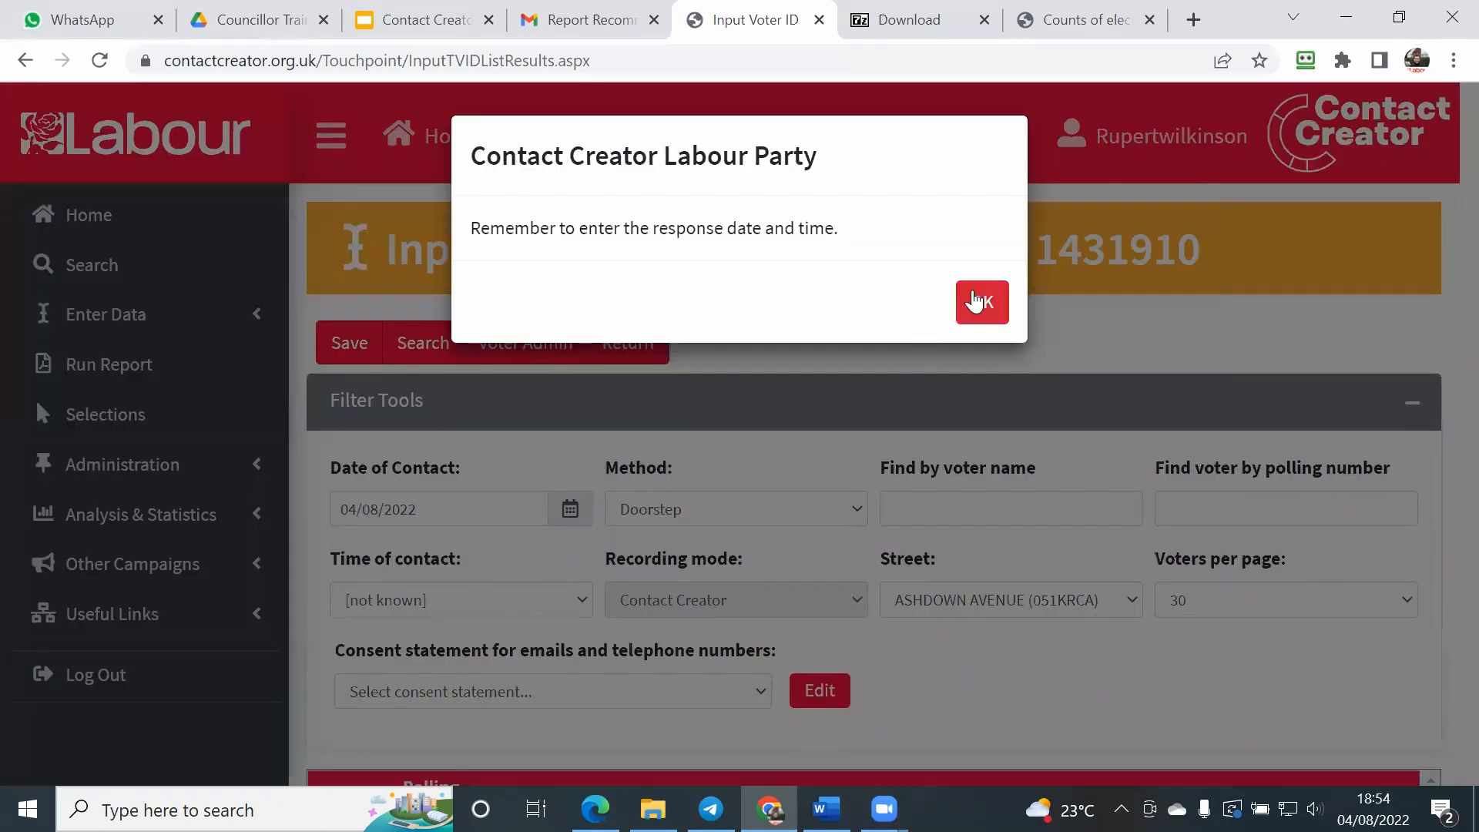
click(980, 308)
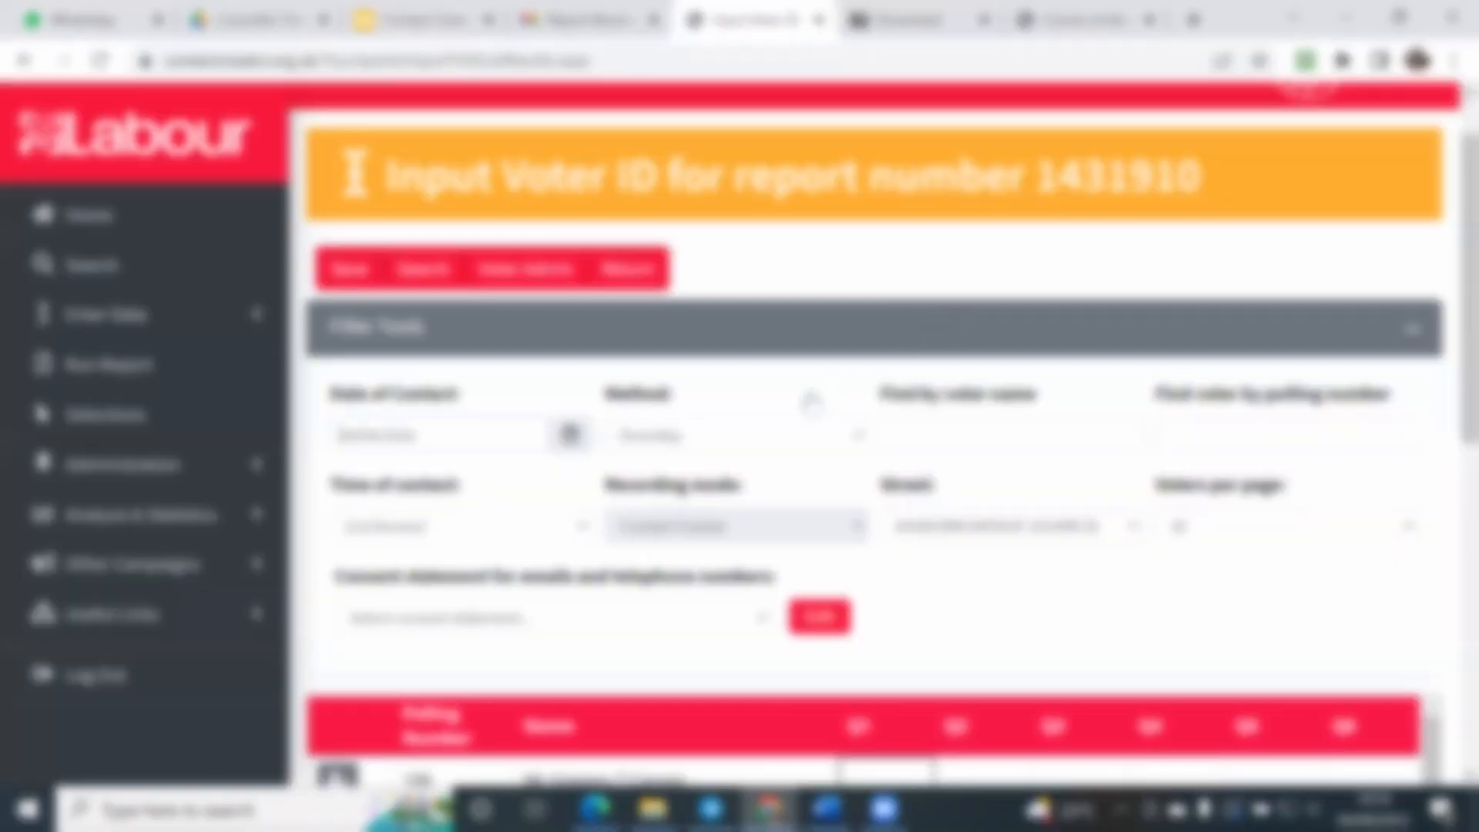
scroll(812, 400, down, 5)
scroll(813, 402, up, 3)
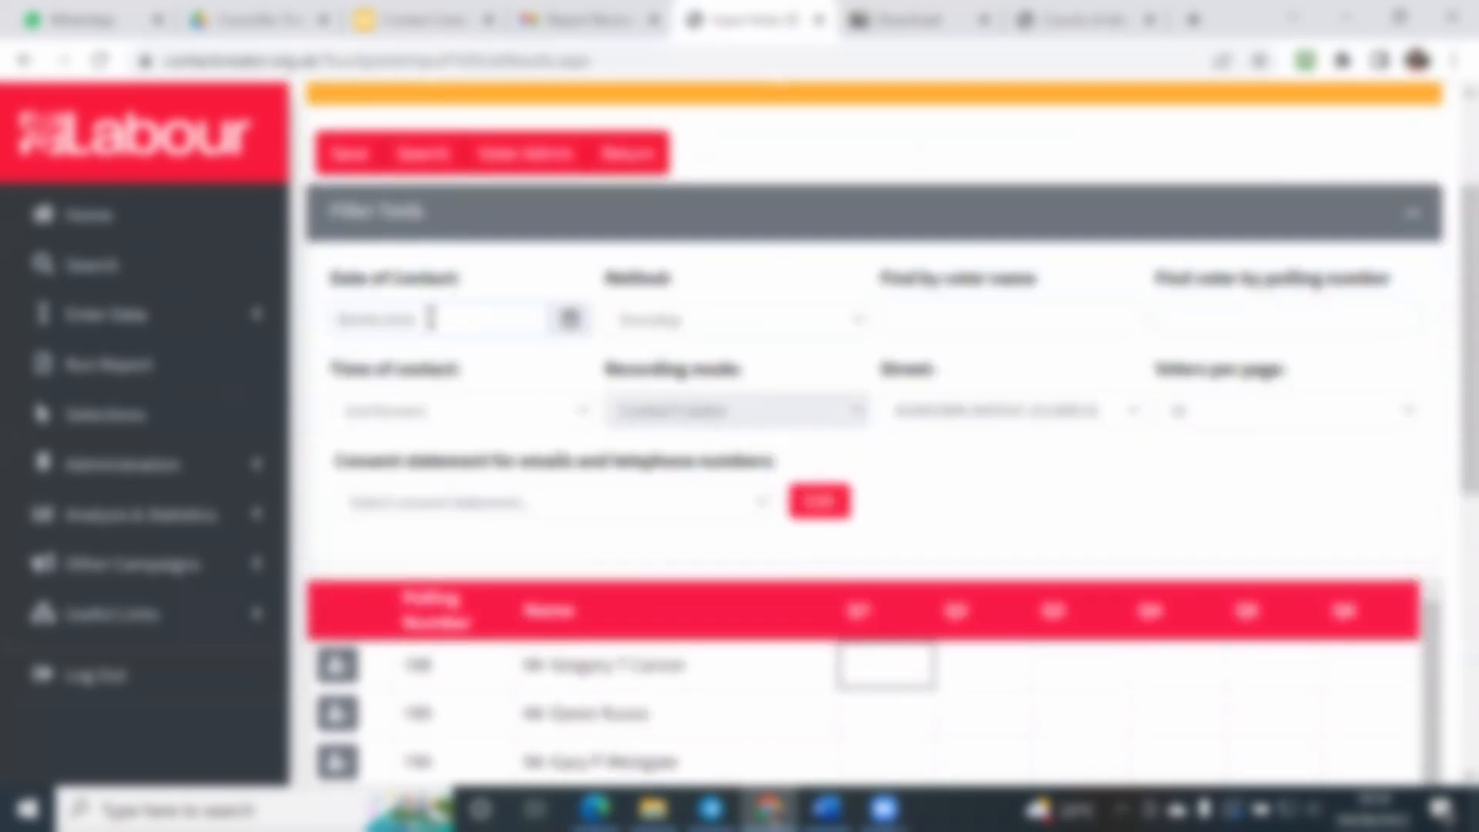
scroll(686, 396, down, 3)
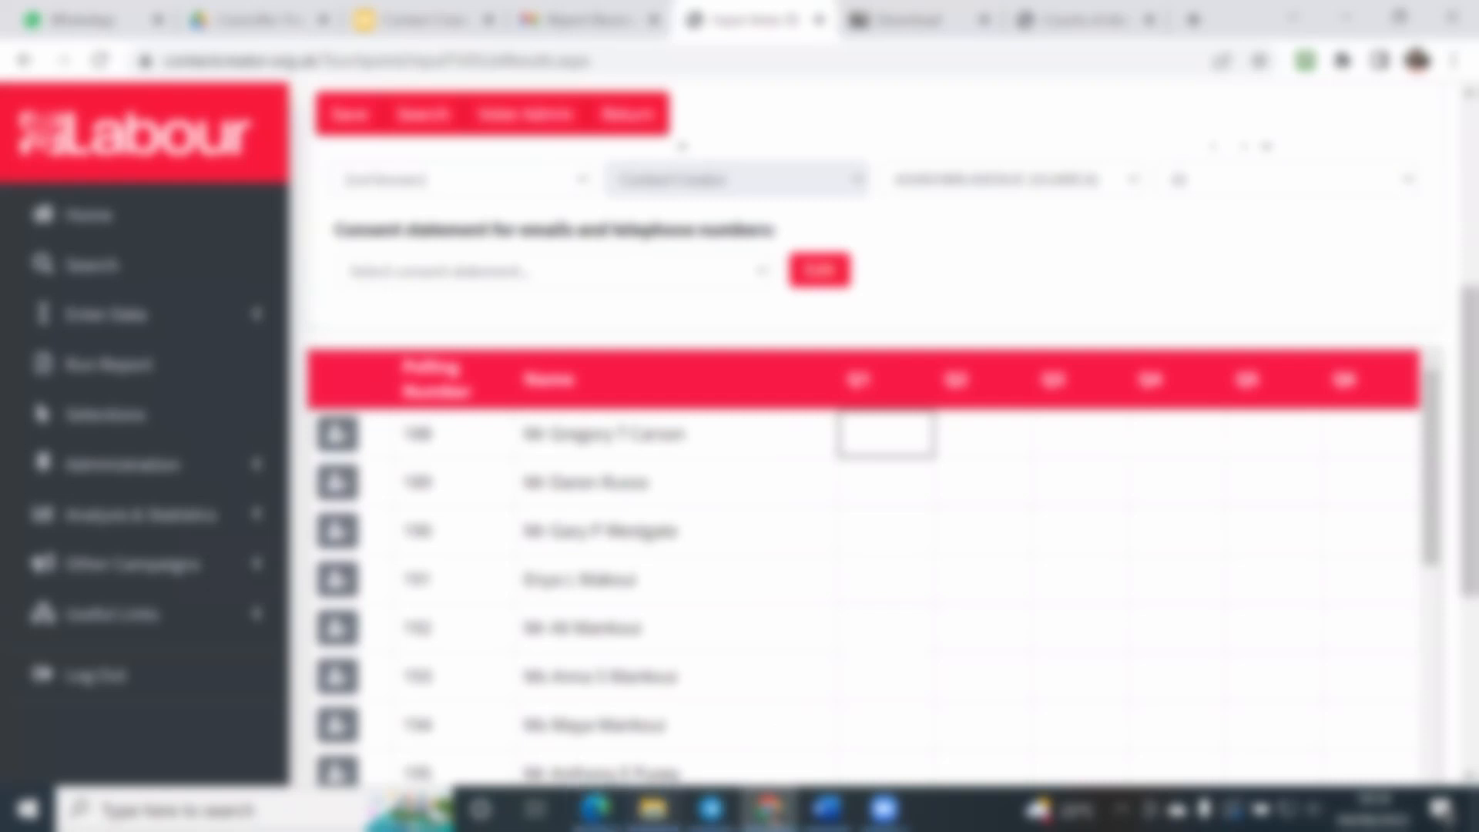
Step: Reopen the Recommended_Doorstep_Voter_ID_2022_TV_1431910_PdfOutput PDF from Downloads and go to its elector pages
click(652, 809)
double_click(366, 205)
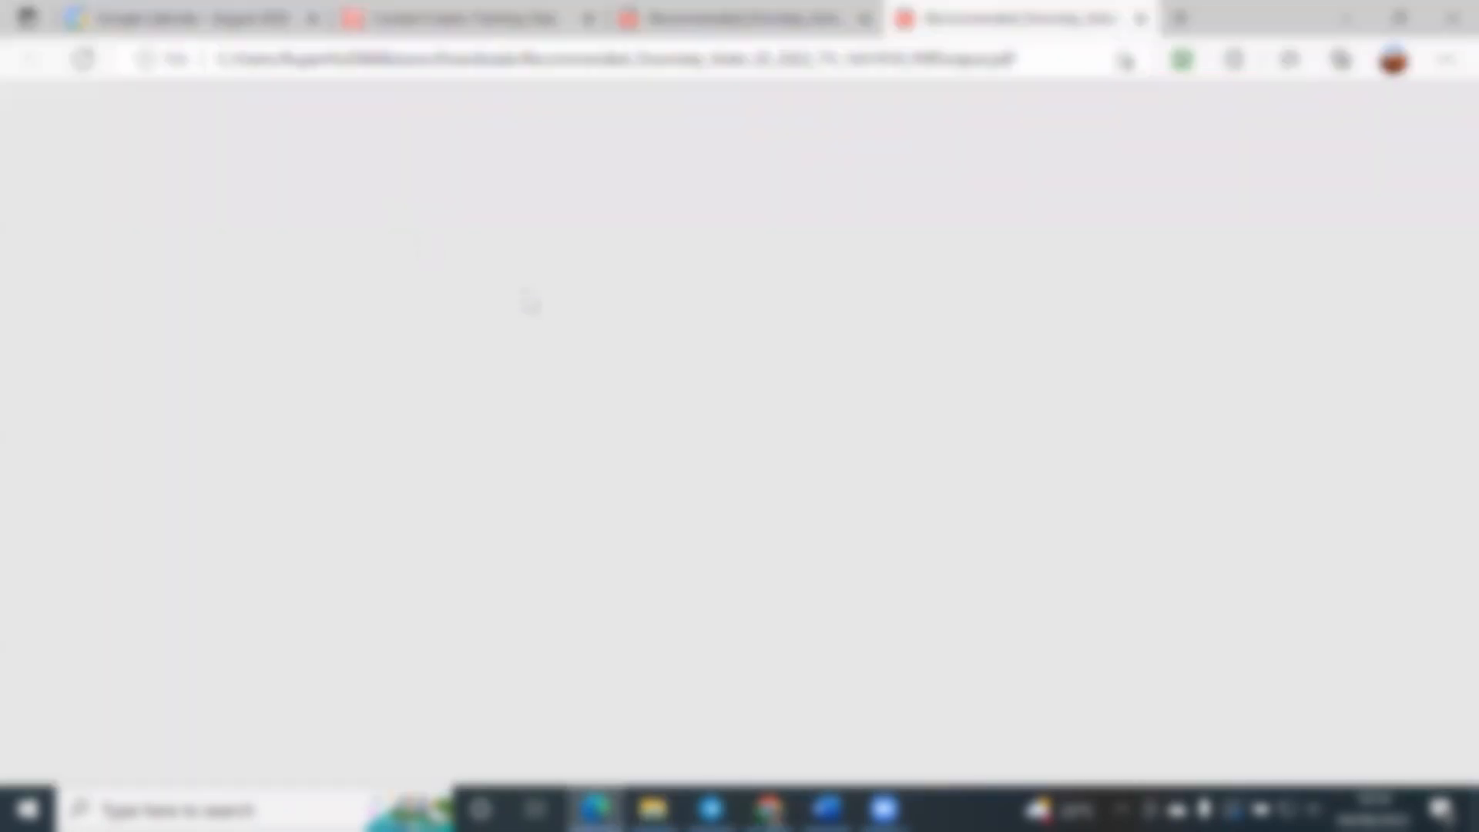
scroll(488, 439, down, 4)
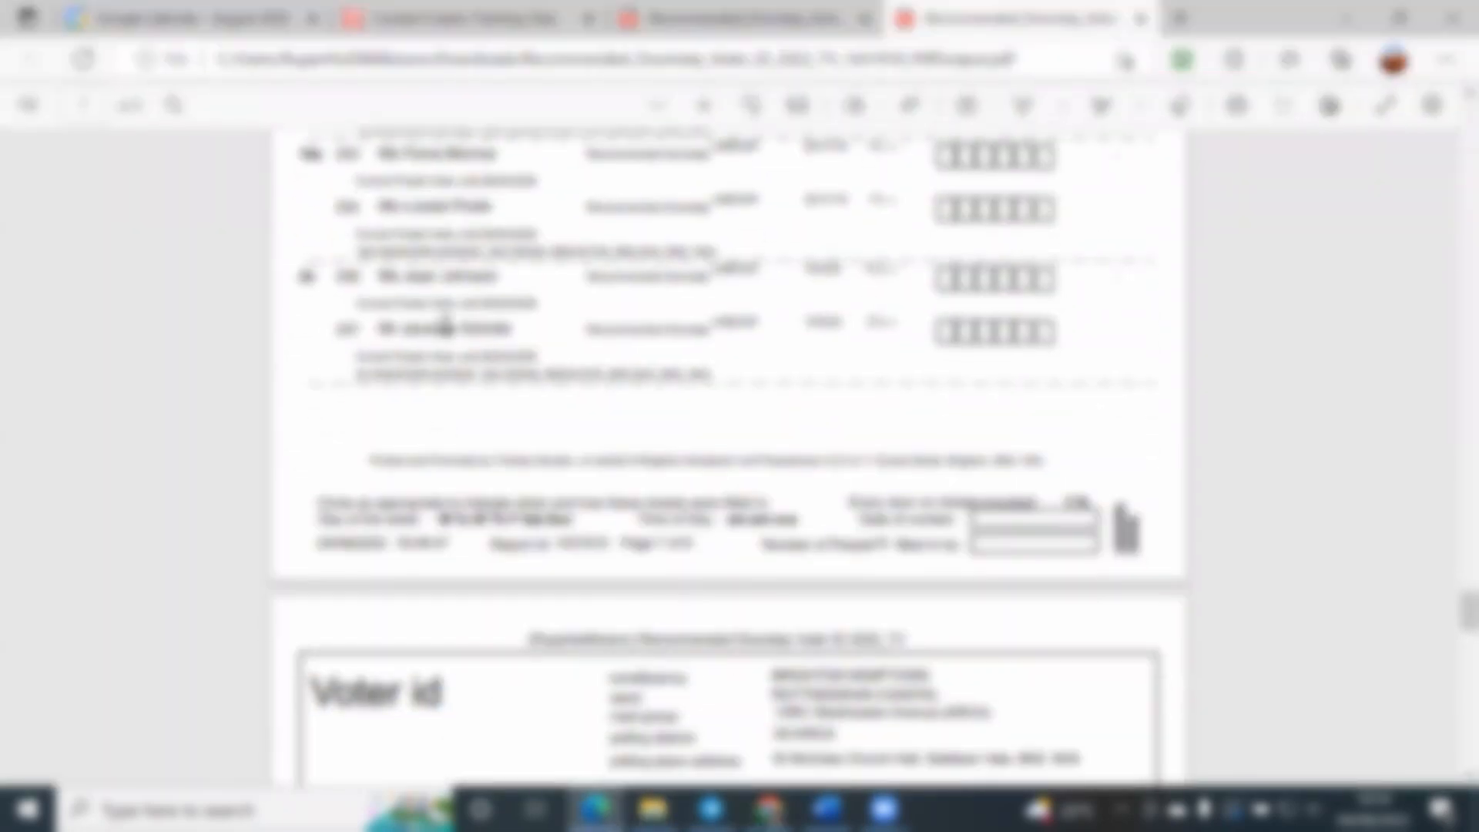
Step: Switch to Contact Creator in Chrome and find the elector in the report 1431910 entry grid by voter name
click(768, 809)
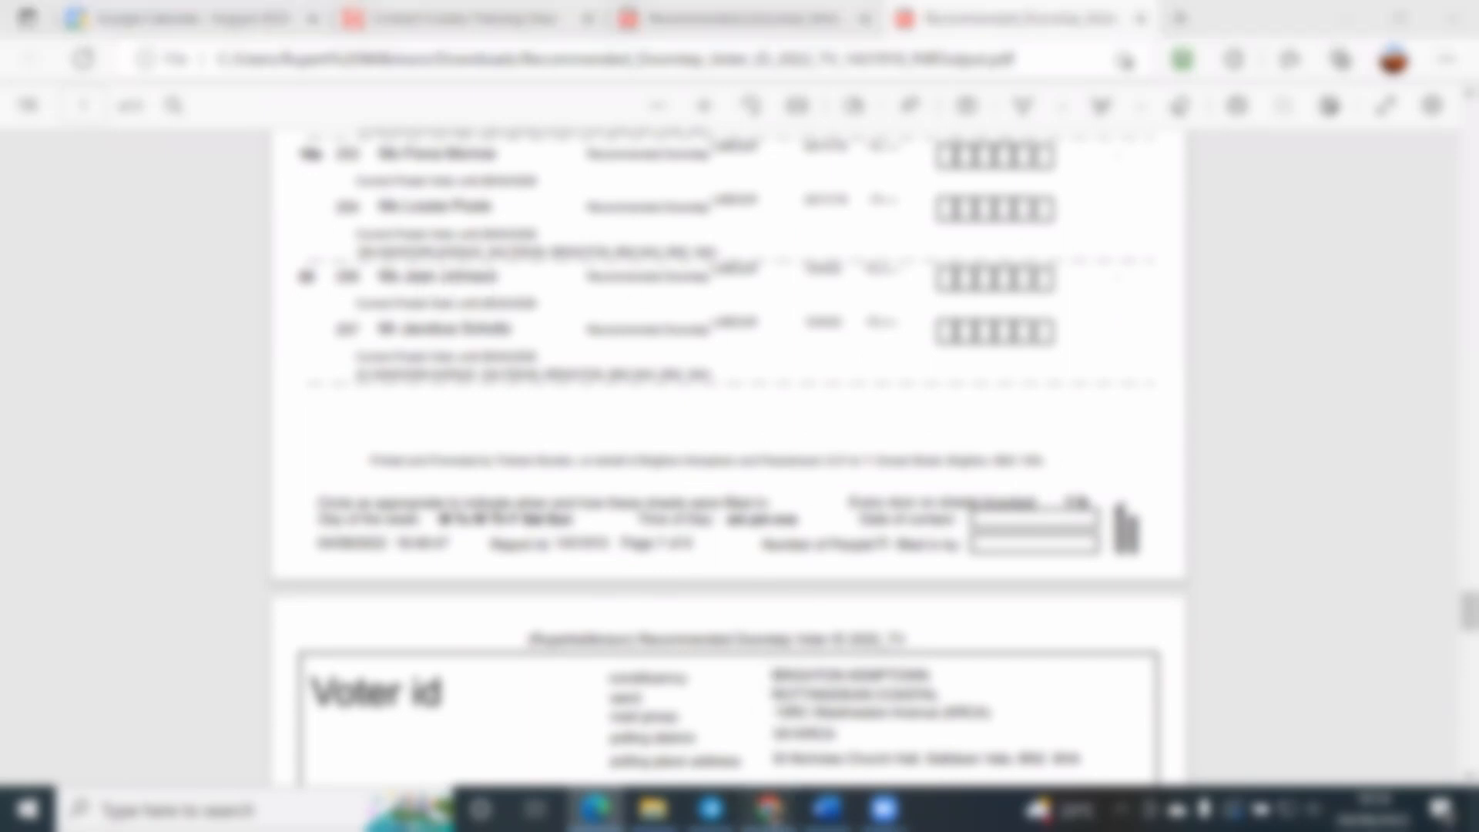
scroll(994, 308, up, 5)
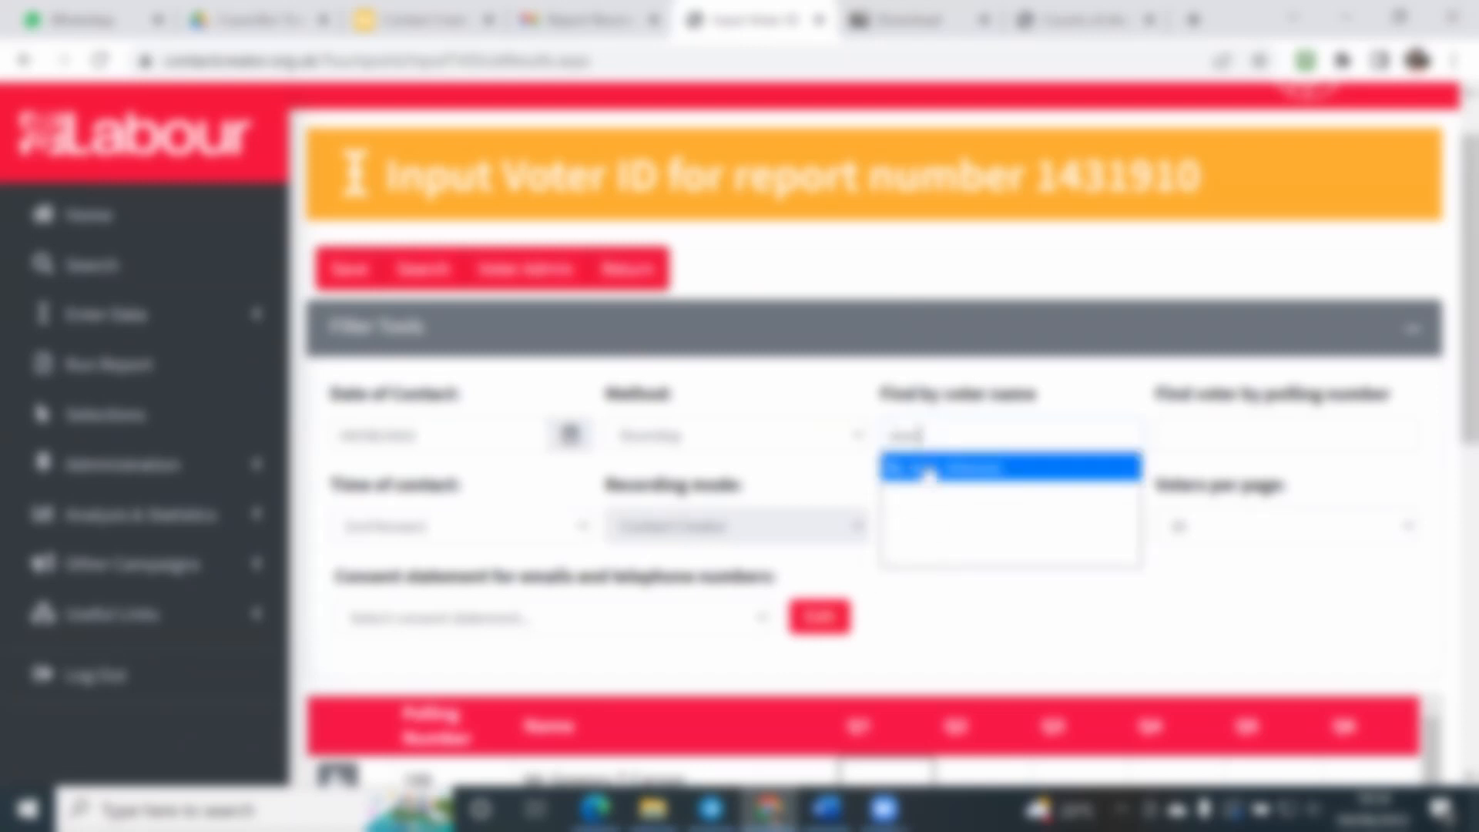
click(923, 469)
scroll(851, 489, down, 2)
scroll(836, 462, up, 4)
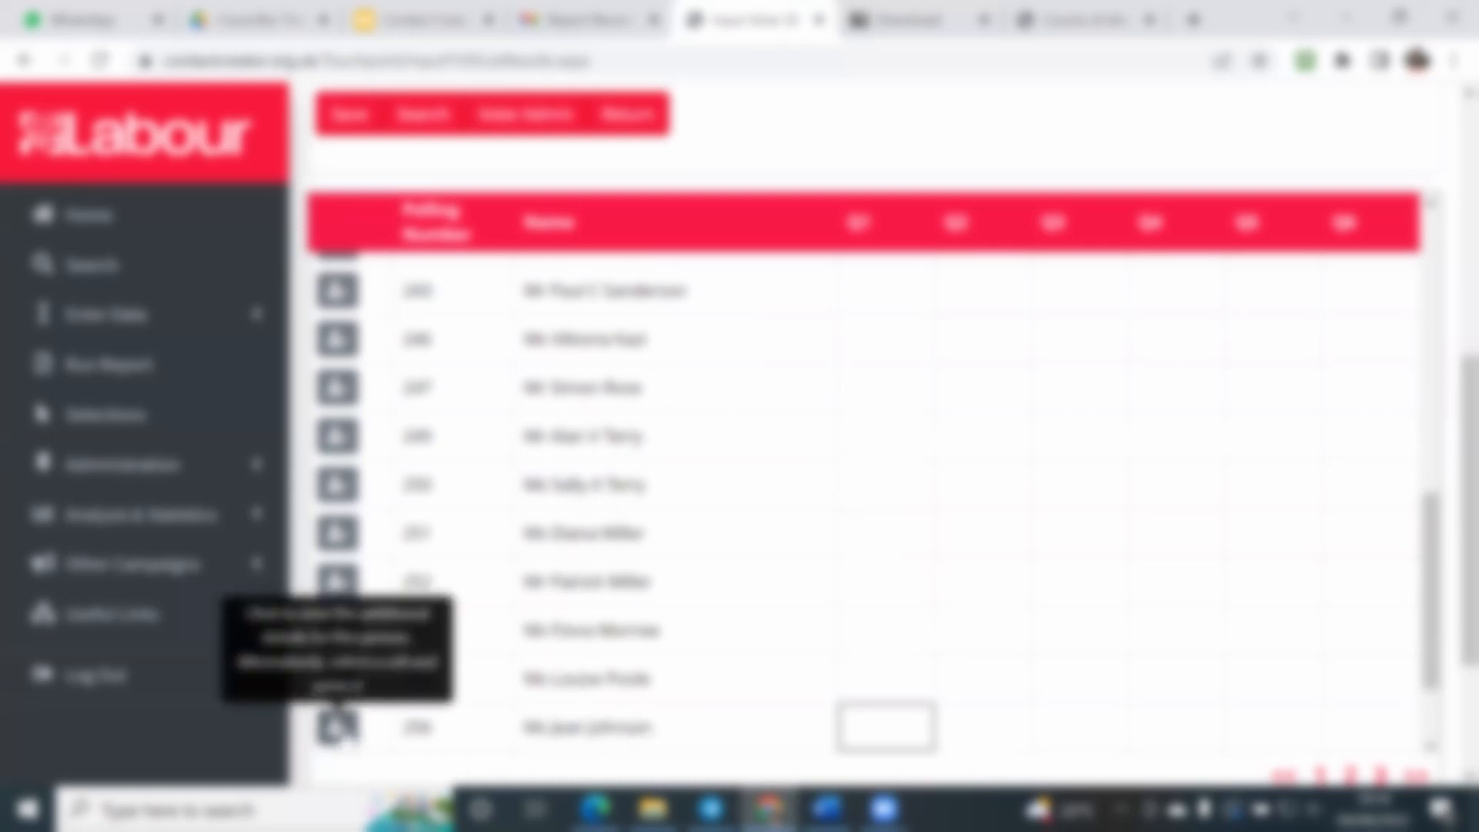
Step: Open the found elector's additional details, look through the supporter, voting and contact fields, and close them
click(630, 728)
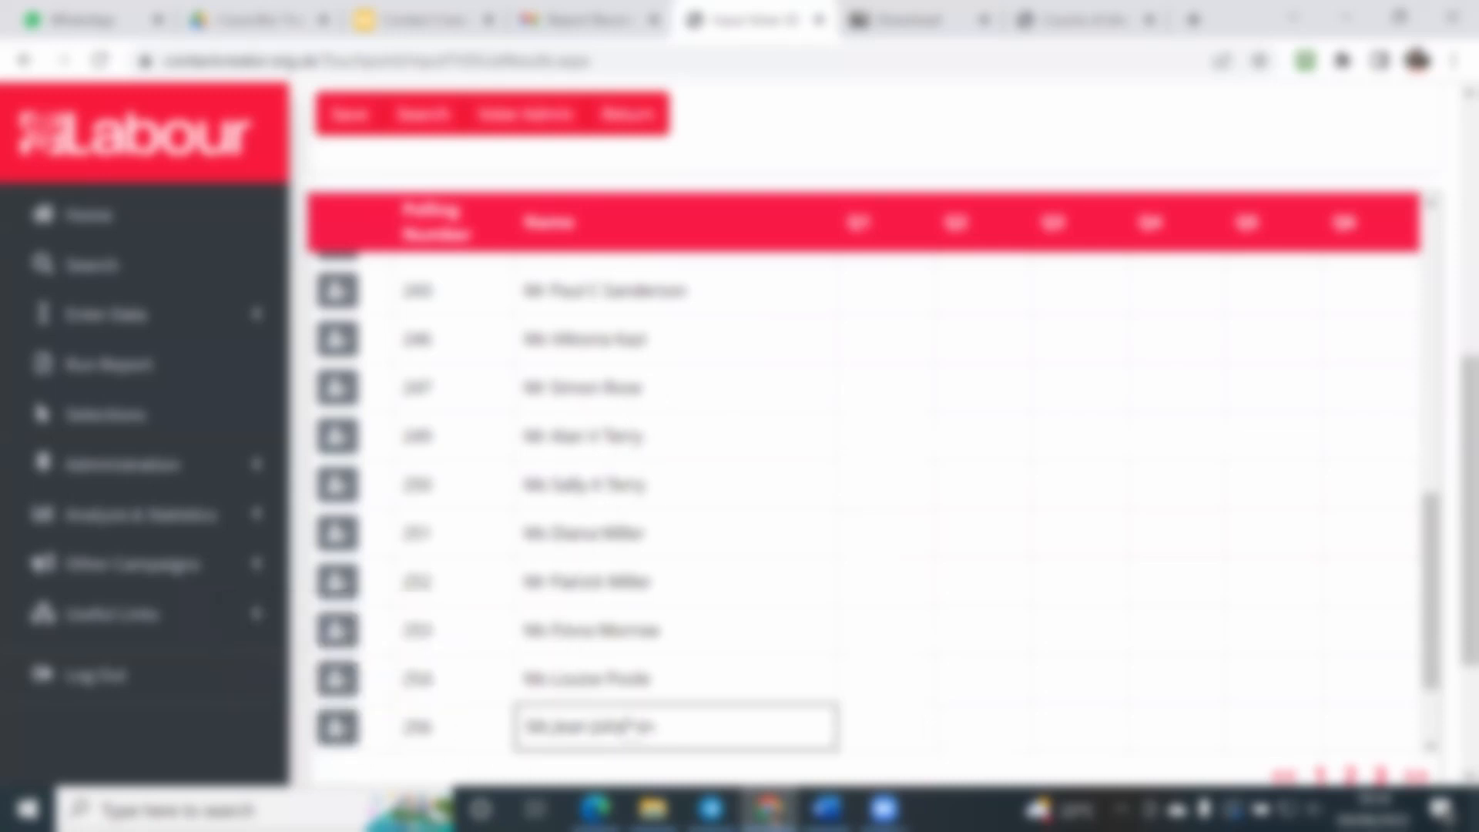
click(338, 728)
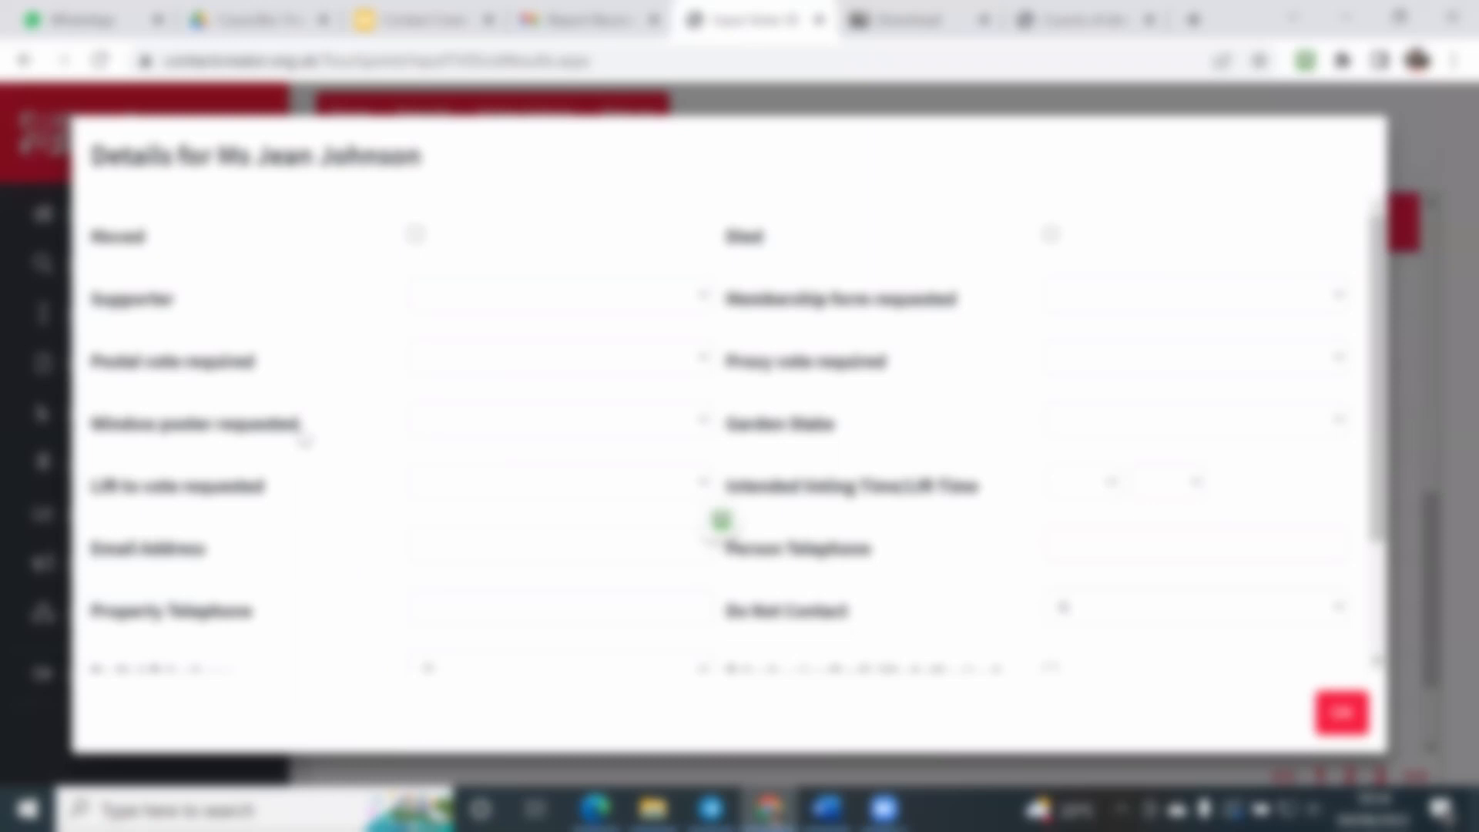
scroll(474, 329, down, 2)
scroll(474, 329, up, 2)
scroll(329, 430, down, 2)
scroll(296, 466, up, 1)
scroll(297, 466, up, 1)
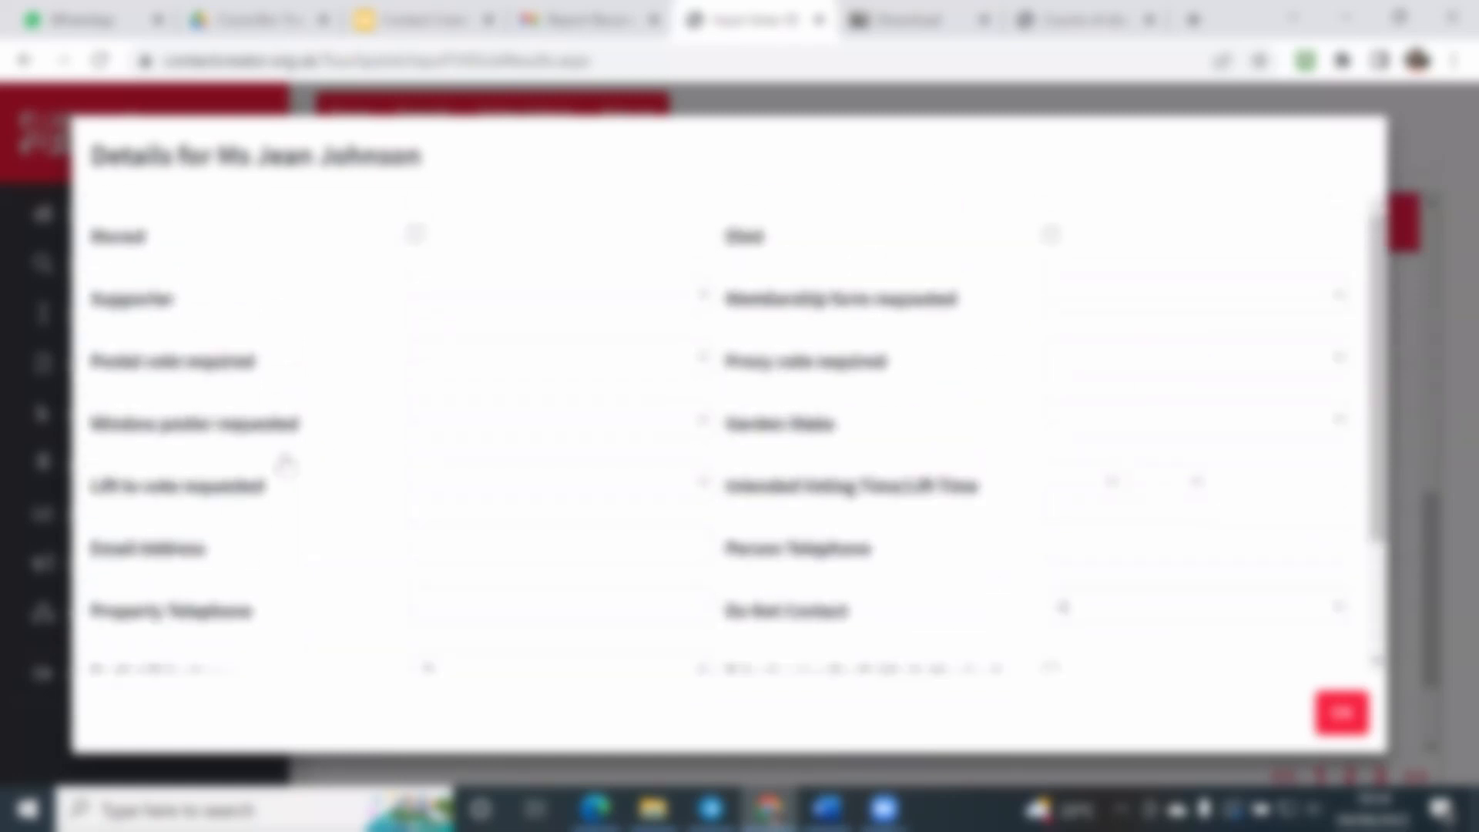
scroll(941, 419, down, 3)
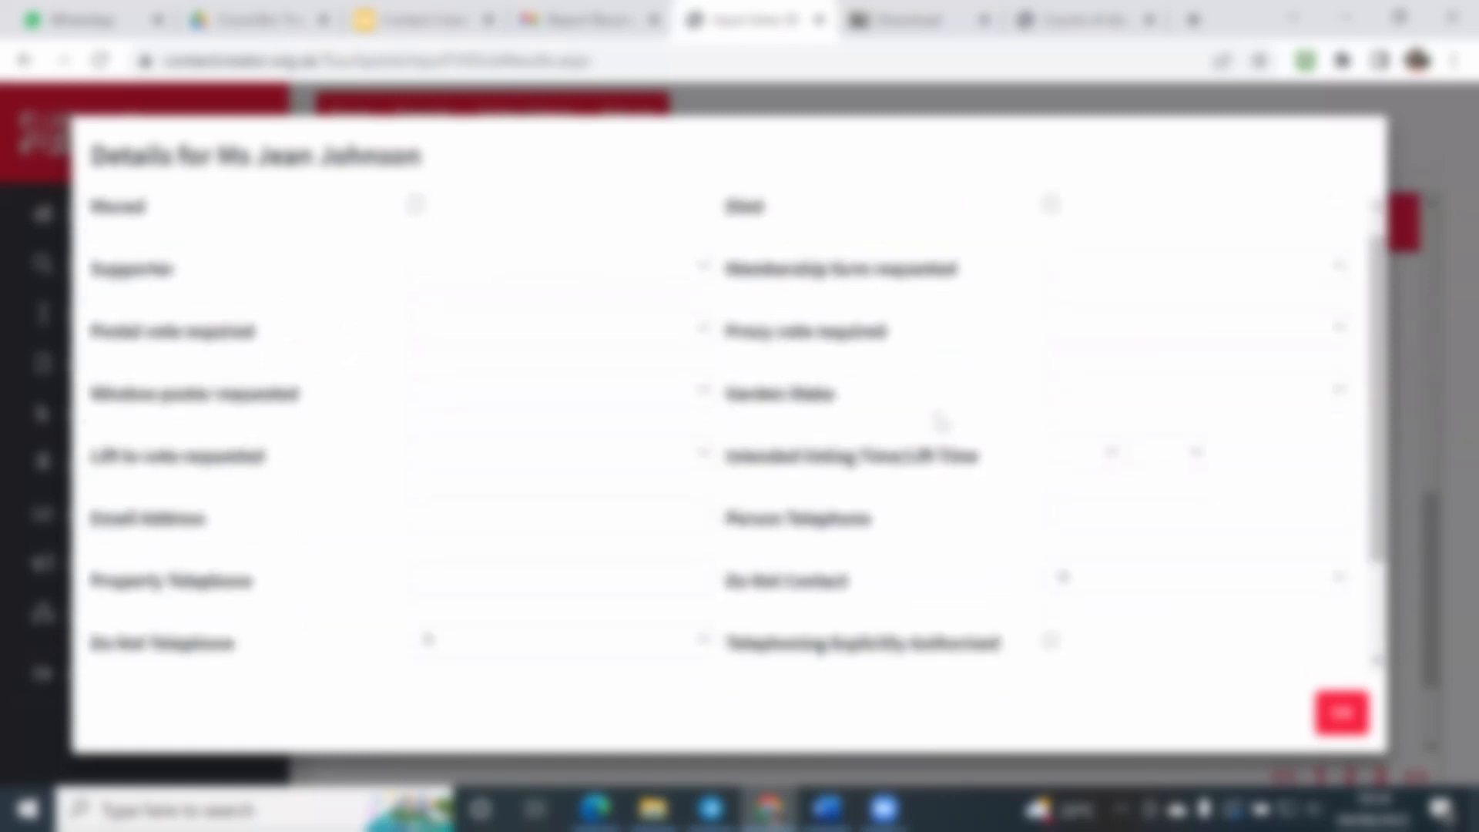
click(1341, 716)
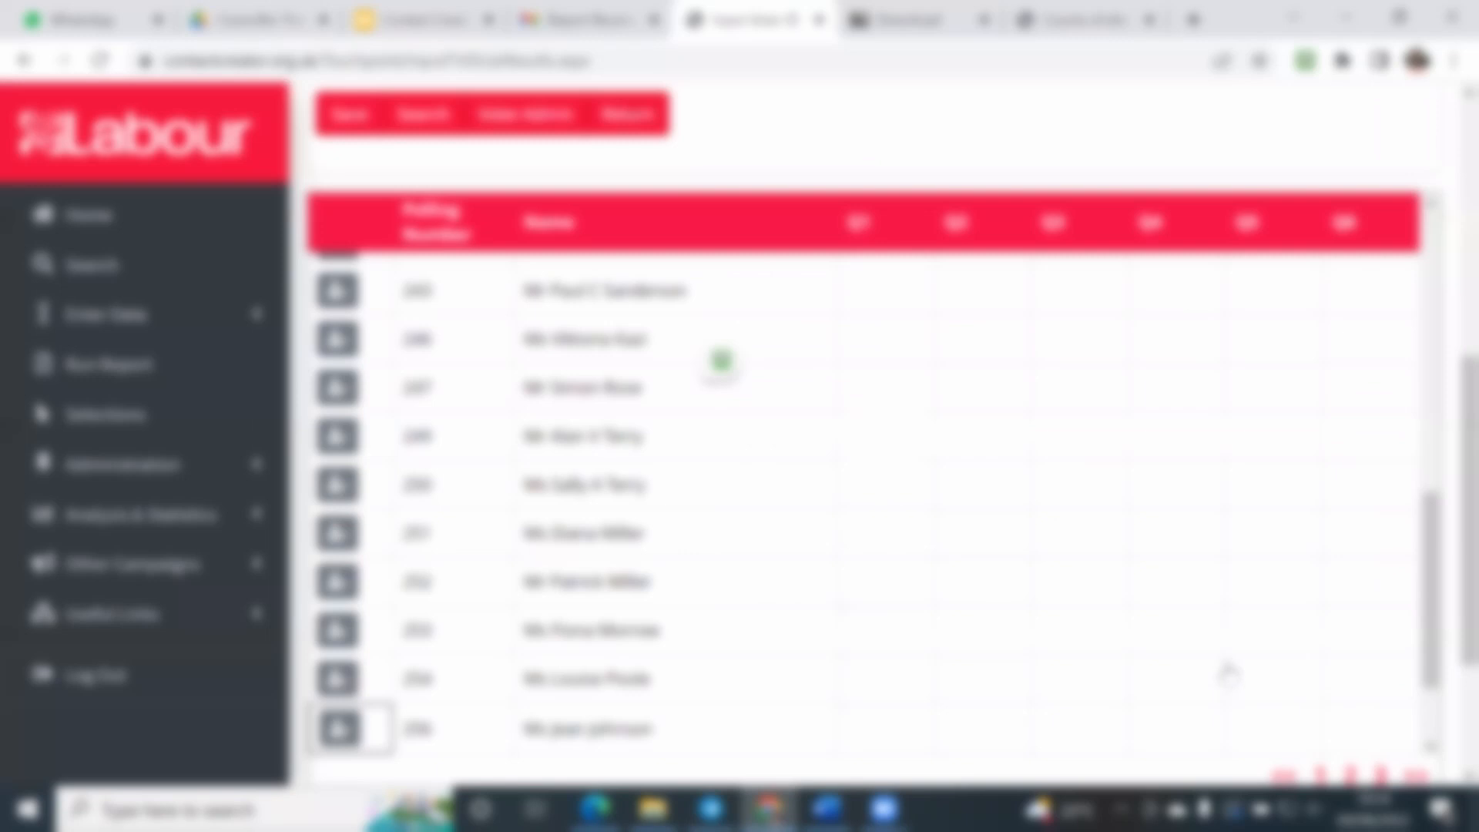
Step: Set the found elector's Q4 response to LABOUR in the entry grid
scroll(1171, 648, down, 3)
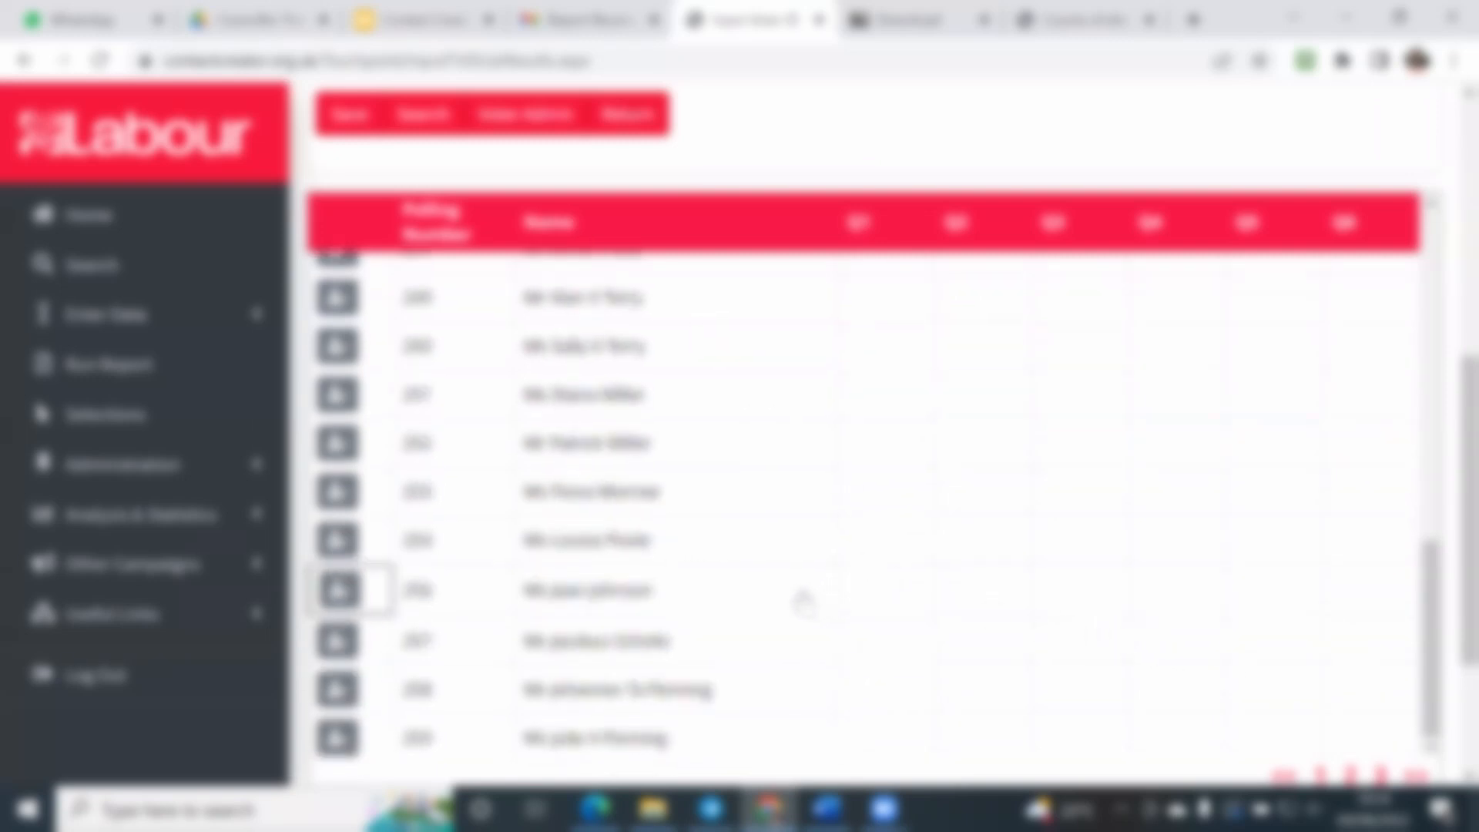
click(801, 597)
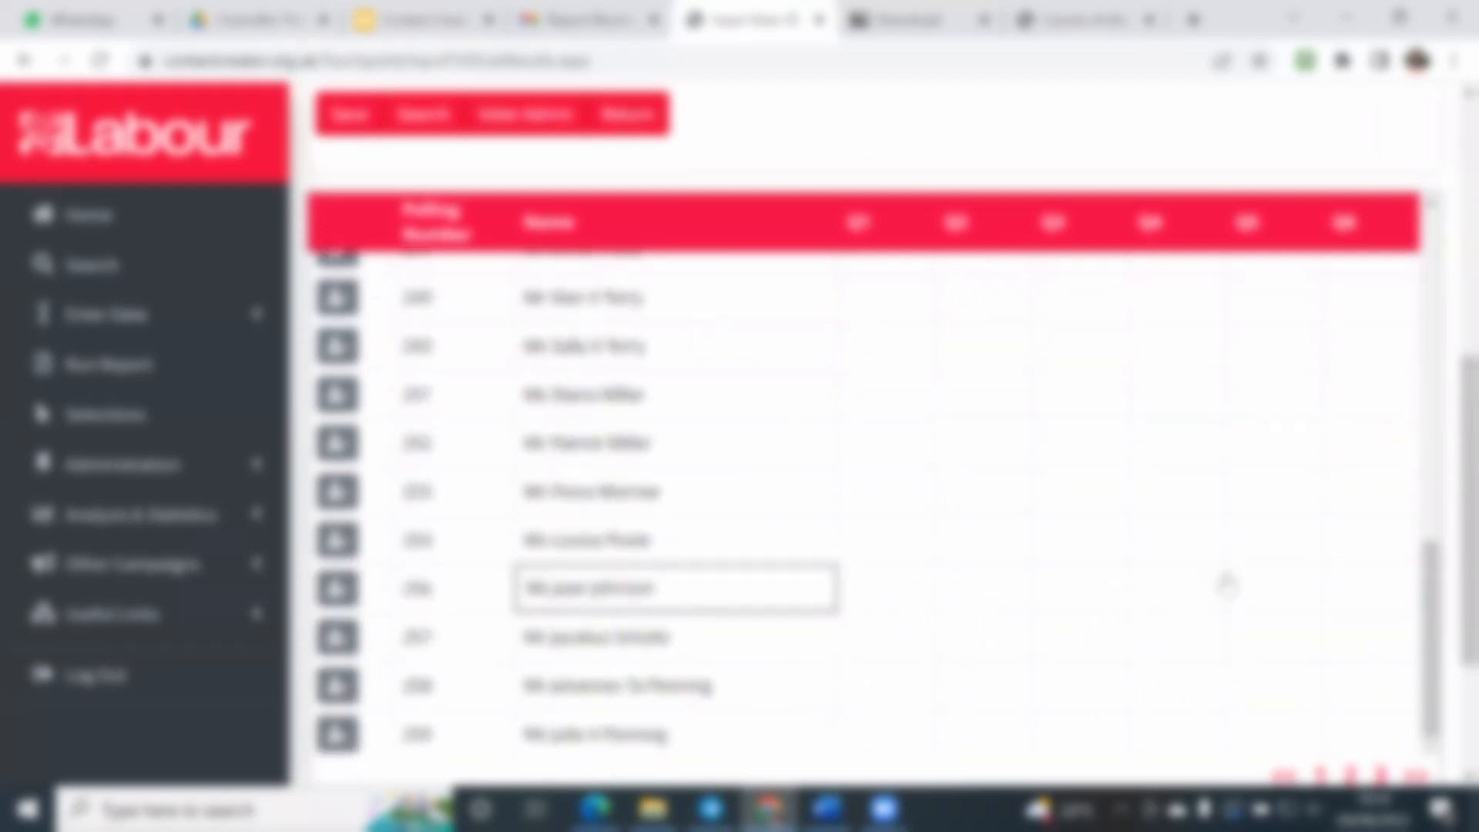
click(1194, 594)
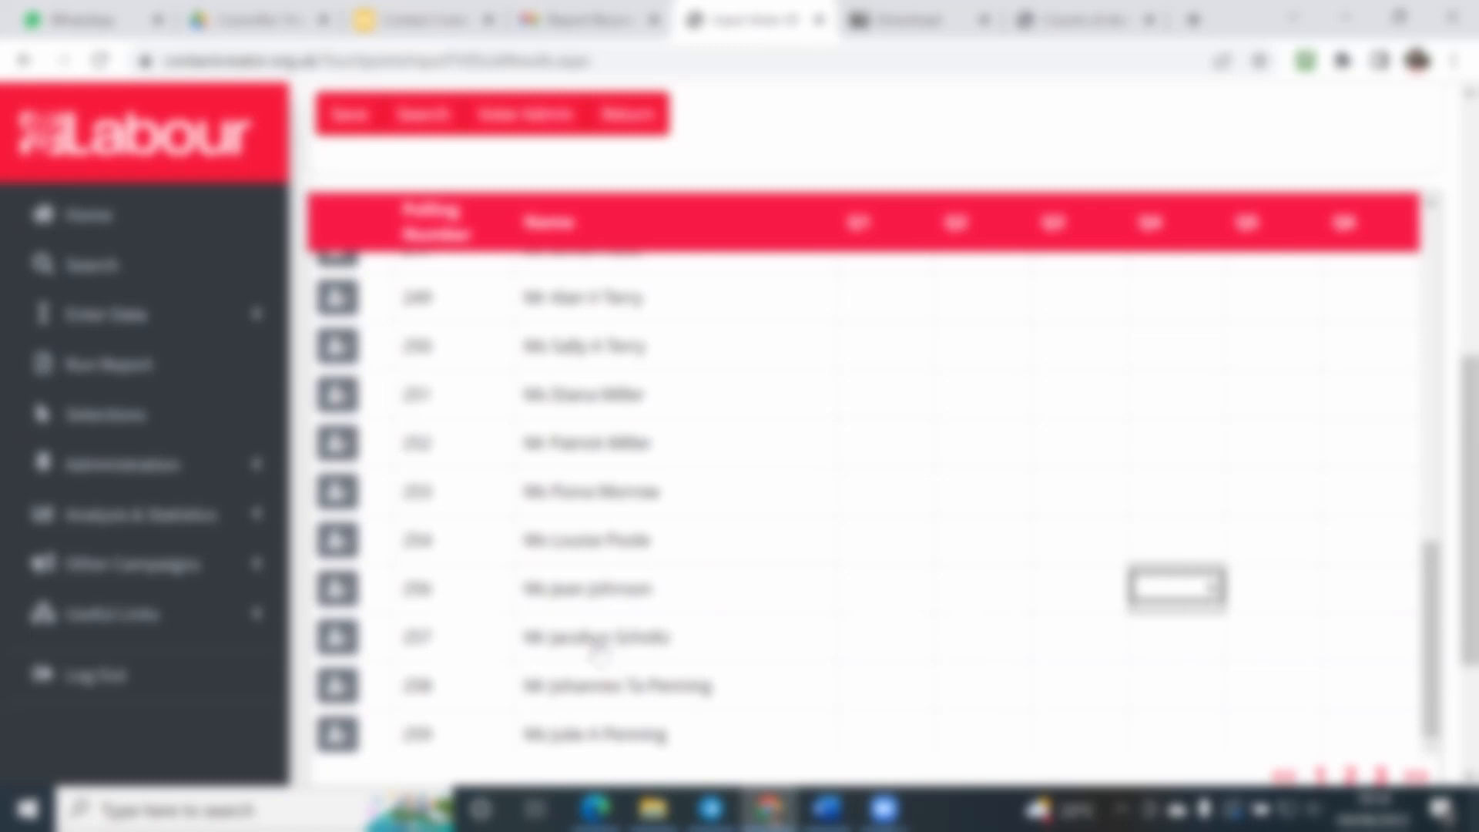
click(1214, 589)
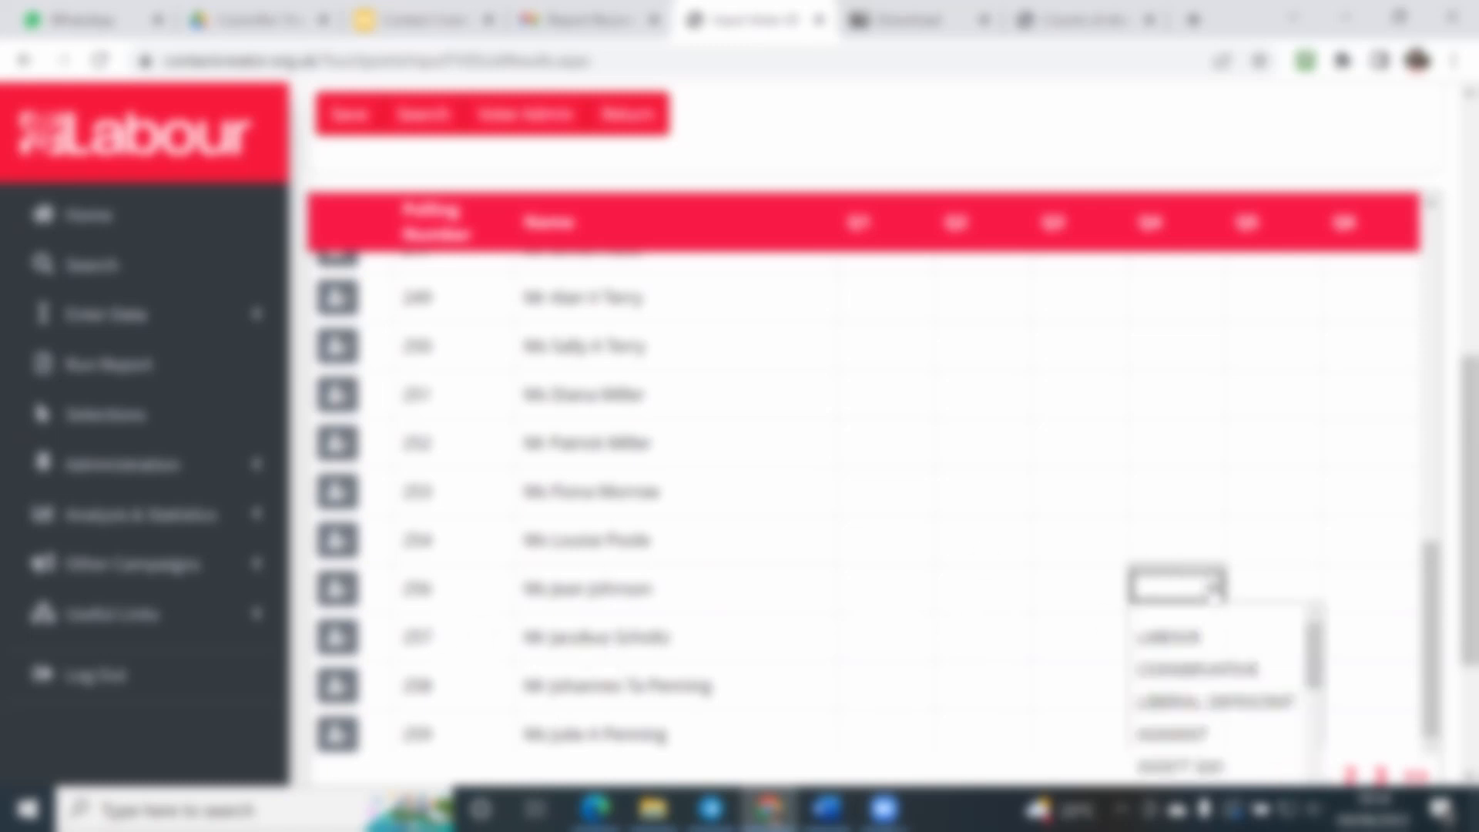
click(1178, 637)
Step: Look through the full range of party options for the elector's Q4 response, keeping LABOUR
click(1156, 490)
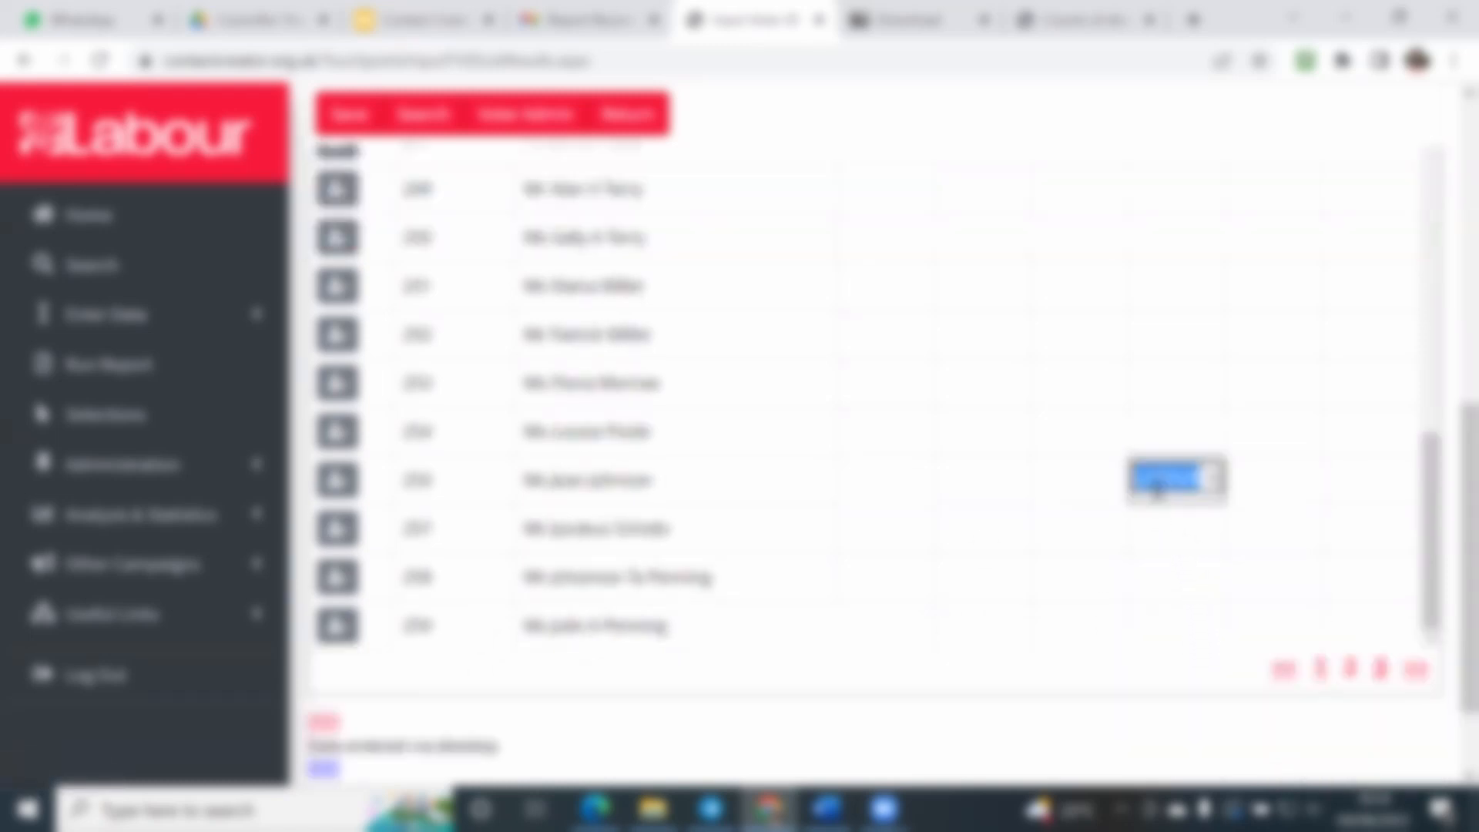
click(1211, 484)
scroll(1217, 578, down, 1)
scroll(1217, 584, down, 7)
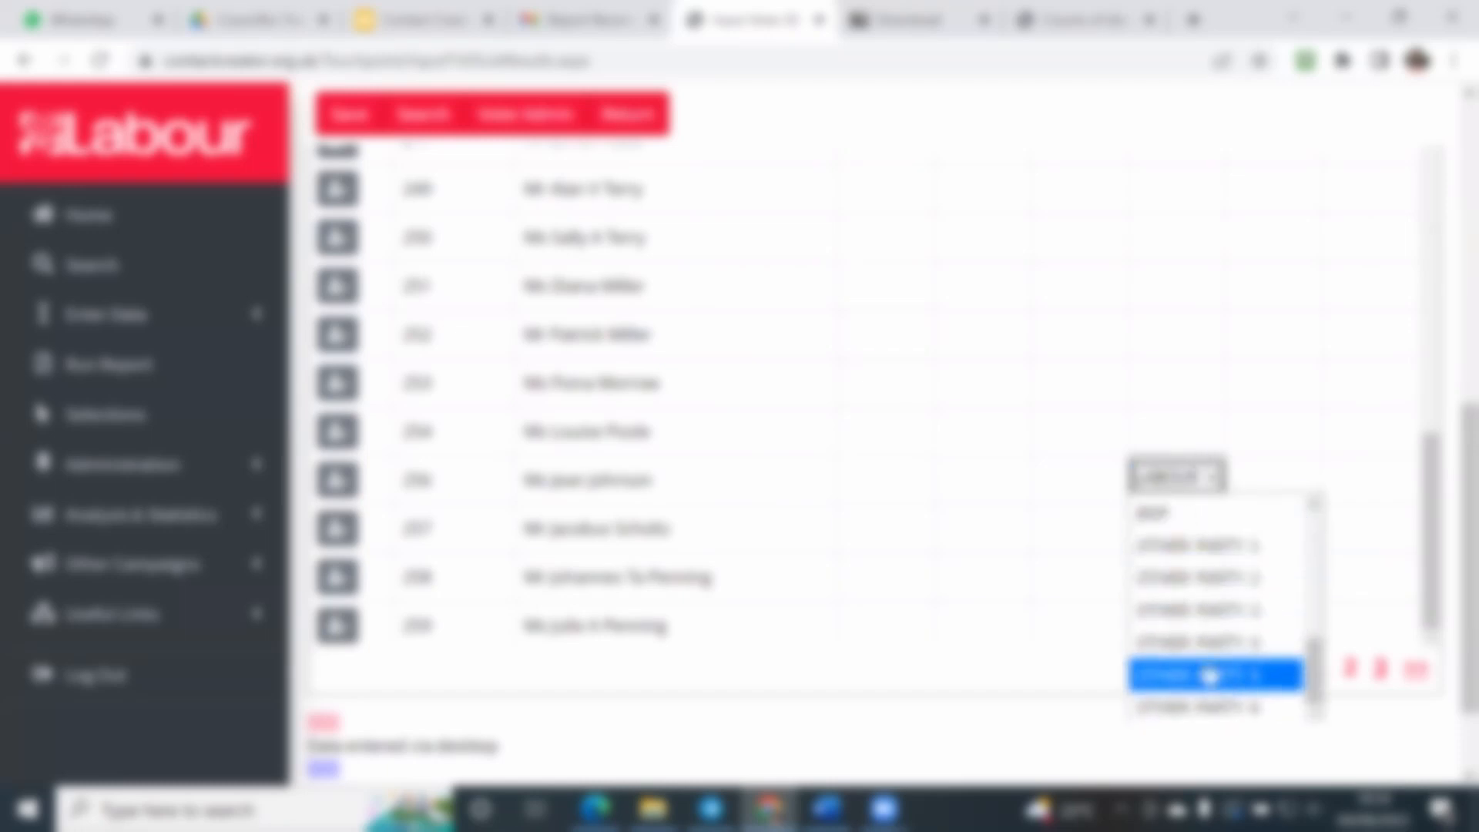
drag(1314, 551, 1327, 375)
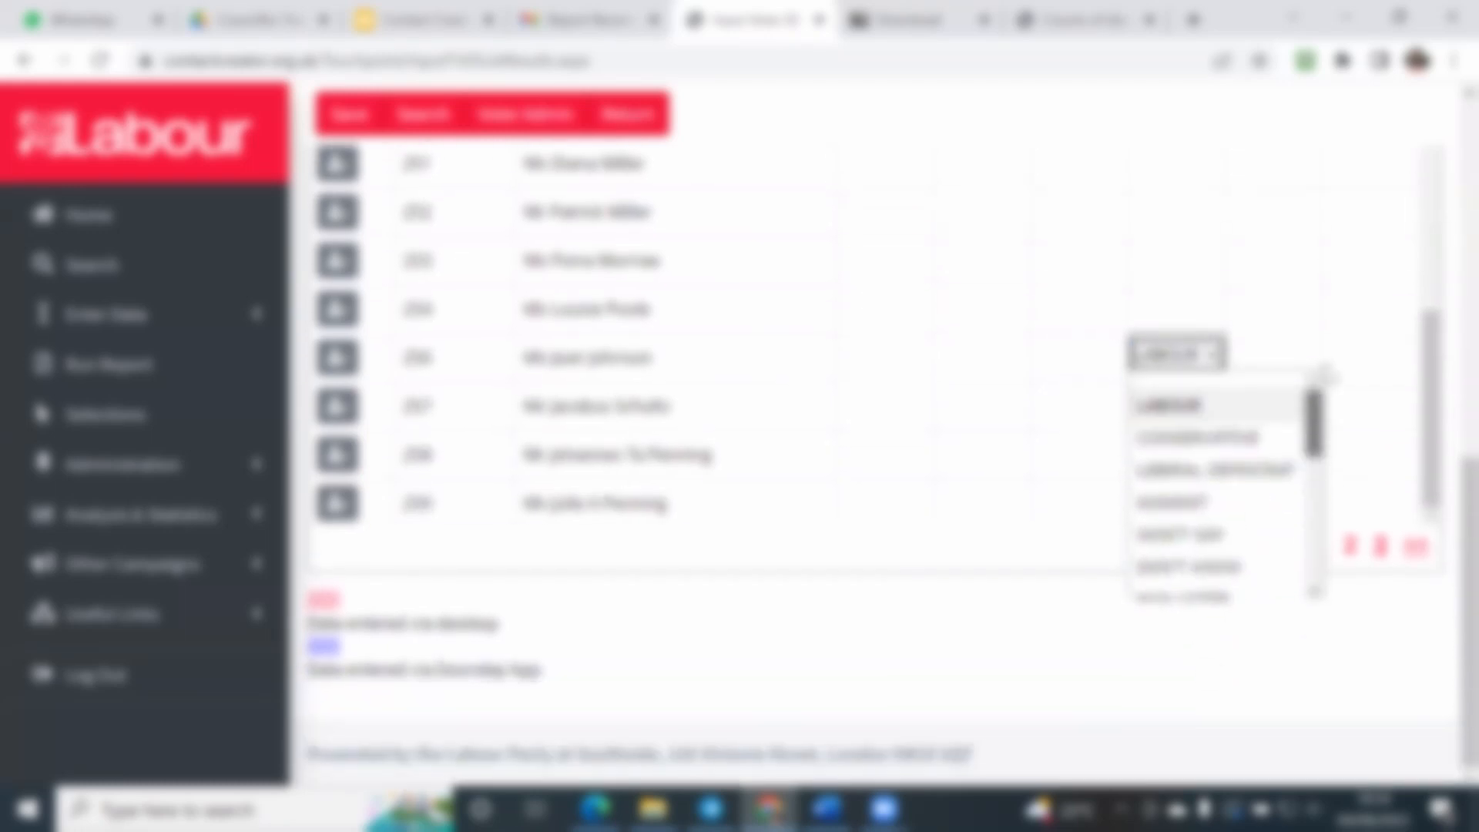
click(1085, 593)
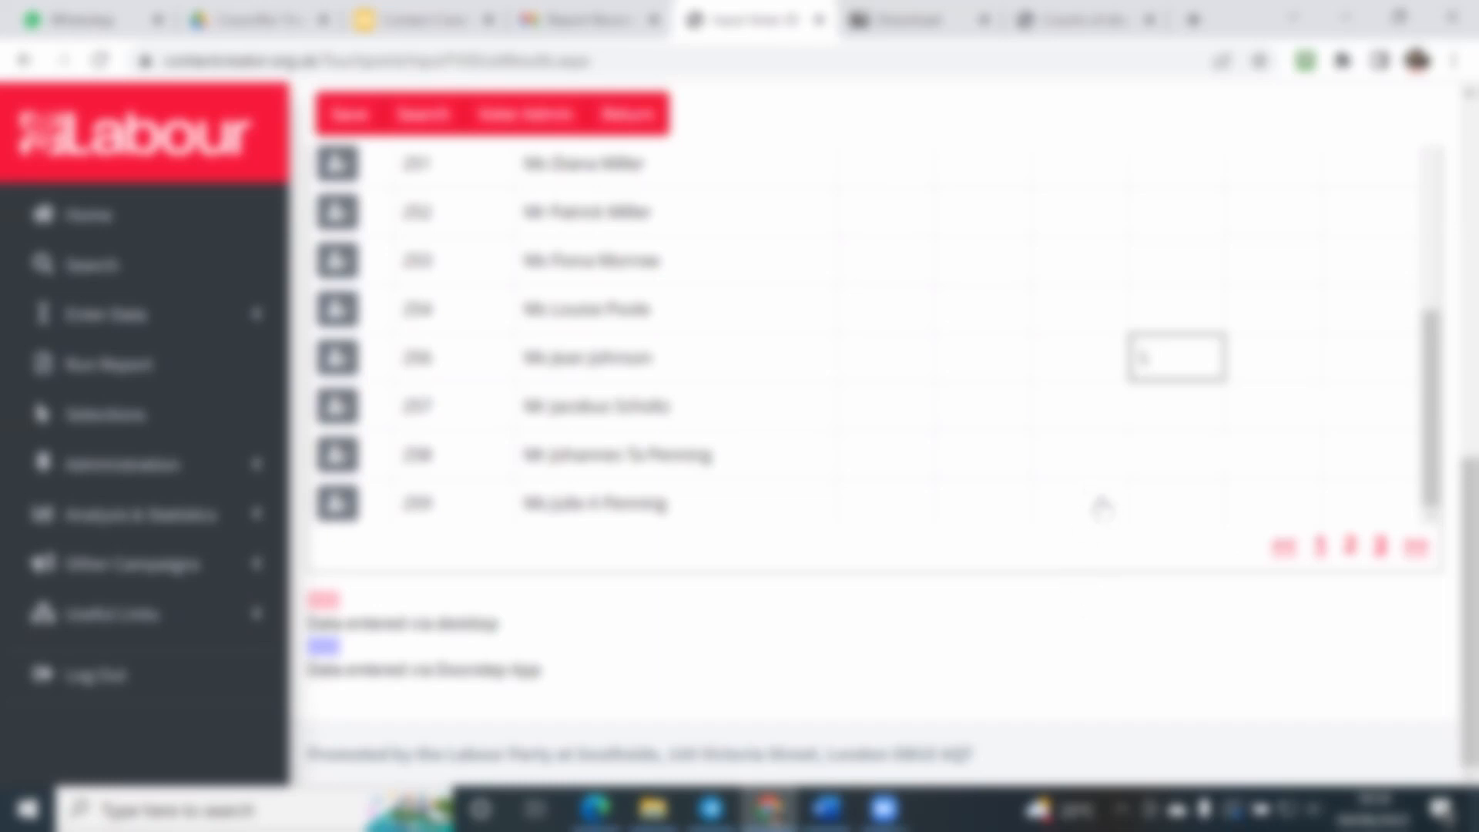
click(1178, 358)
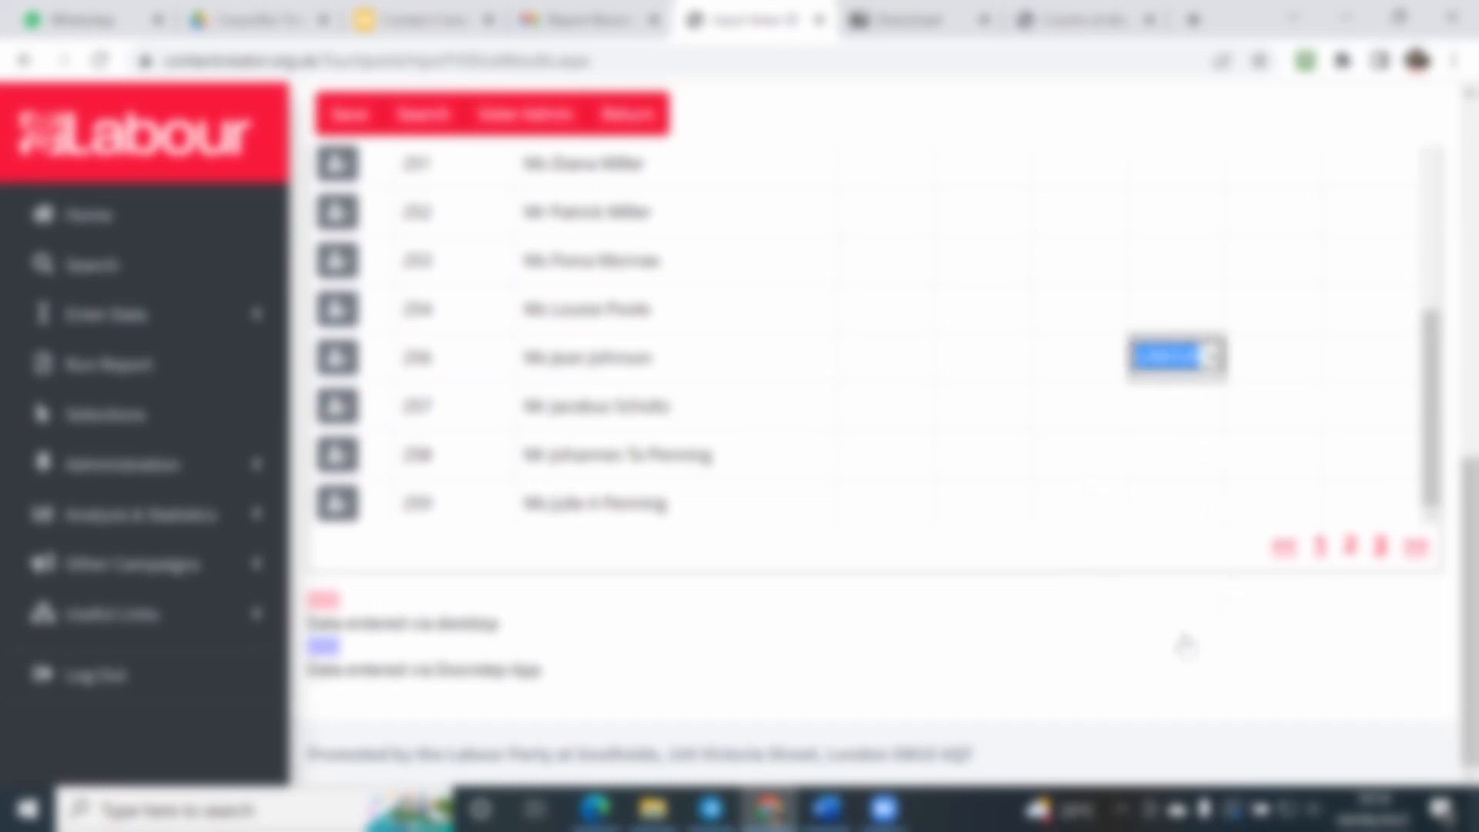
Step: Open the Recommended_Doorstep_Voter_ID_2022_TV_1431910_PdfOutput PDF from Downloads again and examine its elector rows and response boxes
scroll(1185, 644, up, 10)
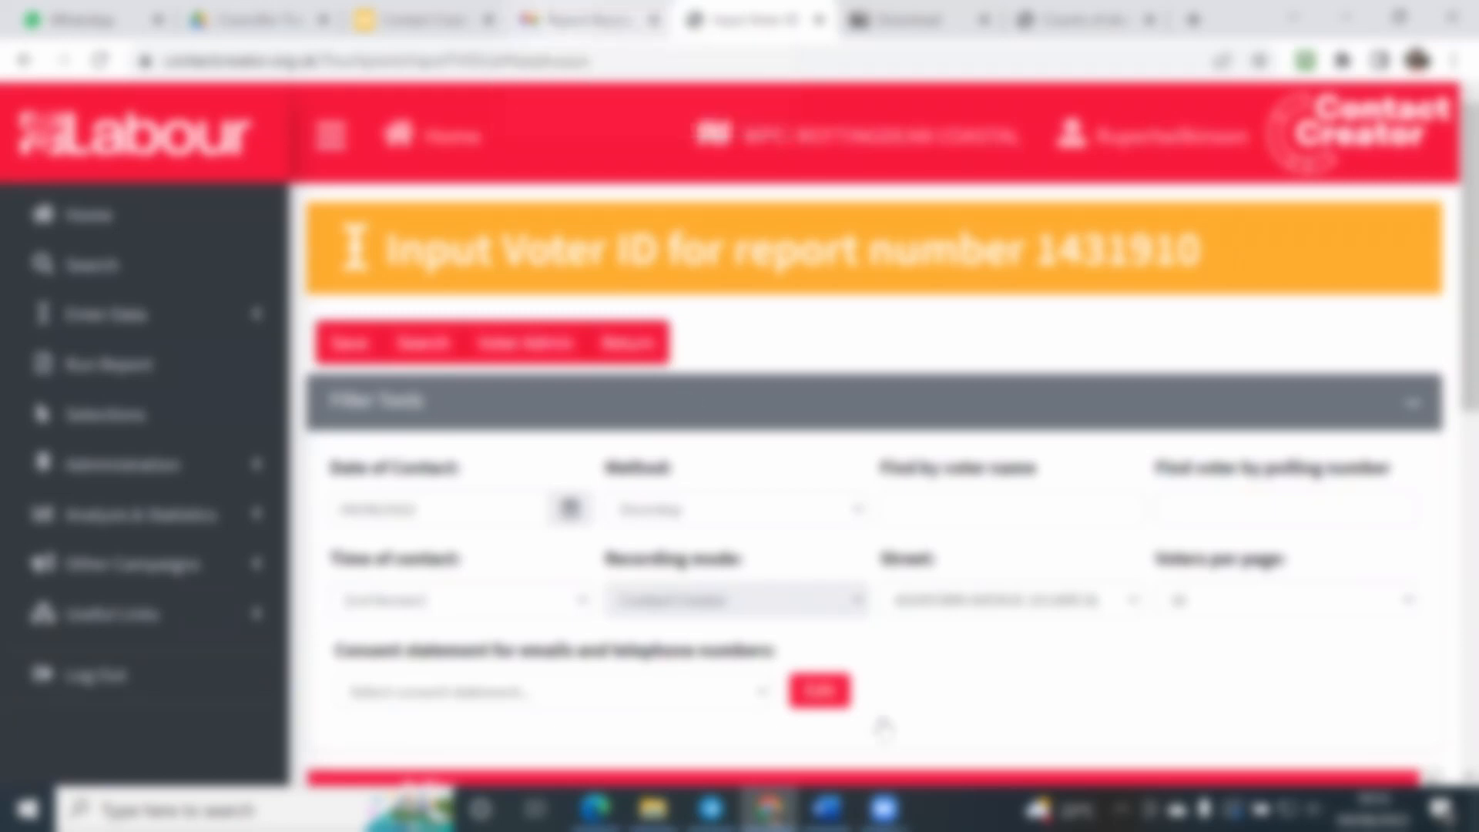
mouse_move(884, 809)
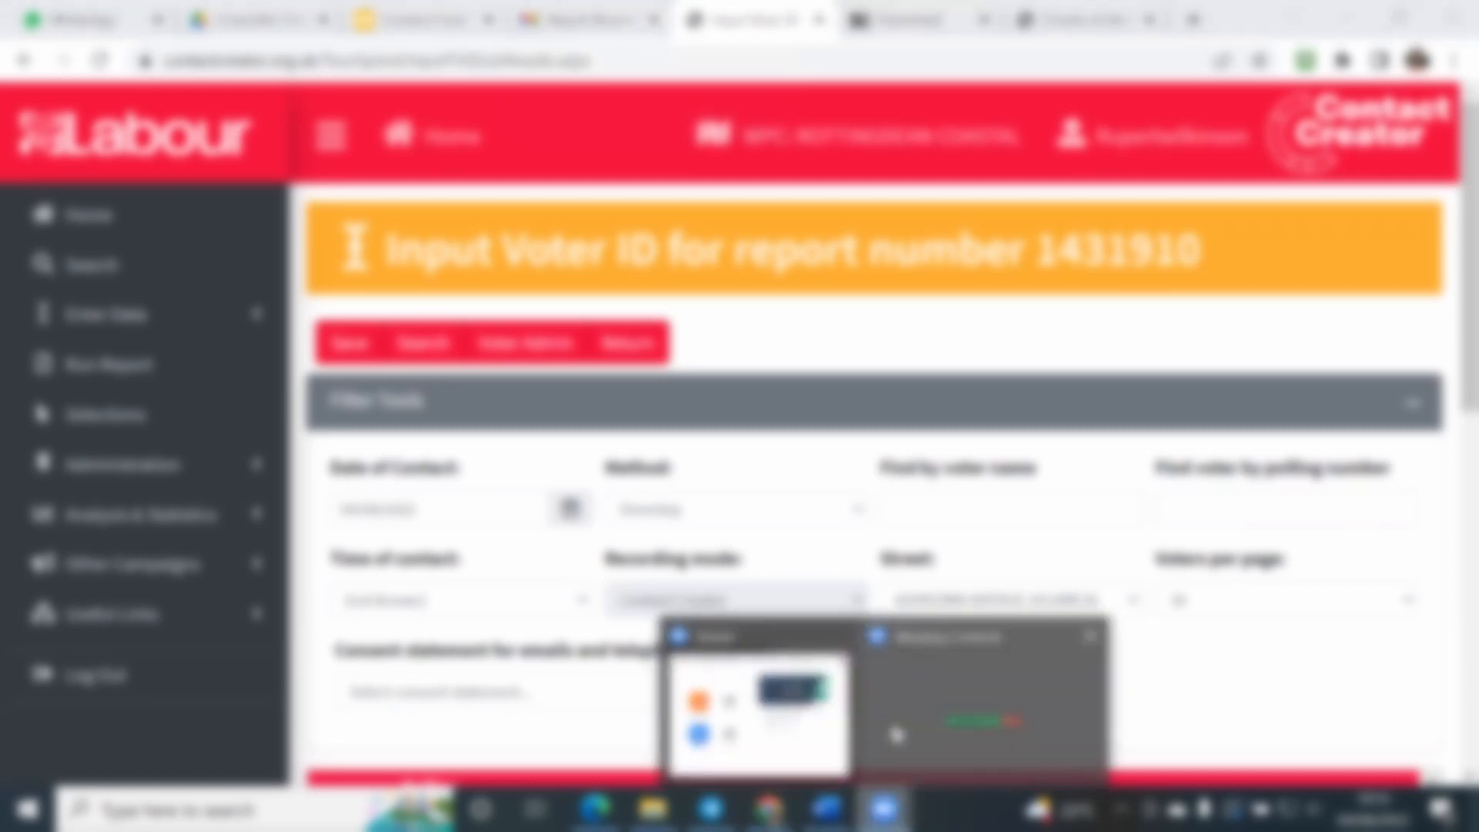
click(826, 809)
click(768, 697)
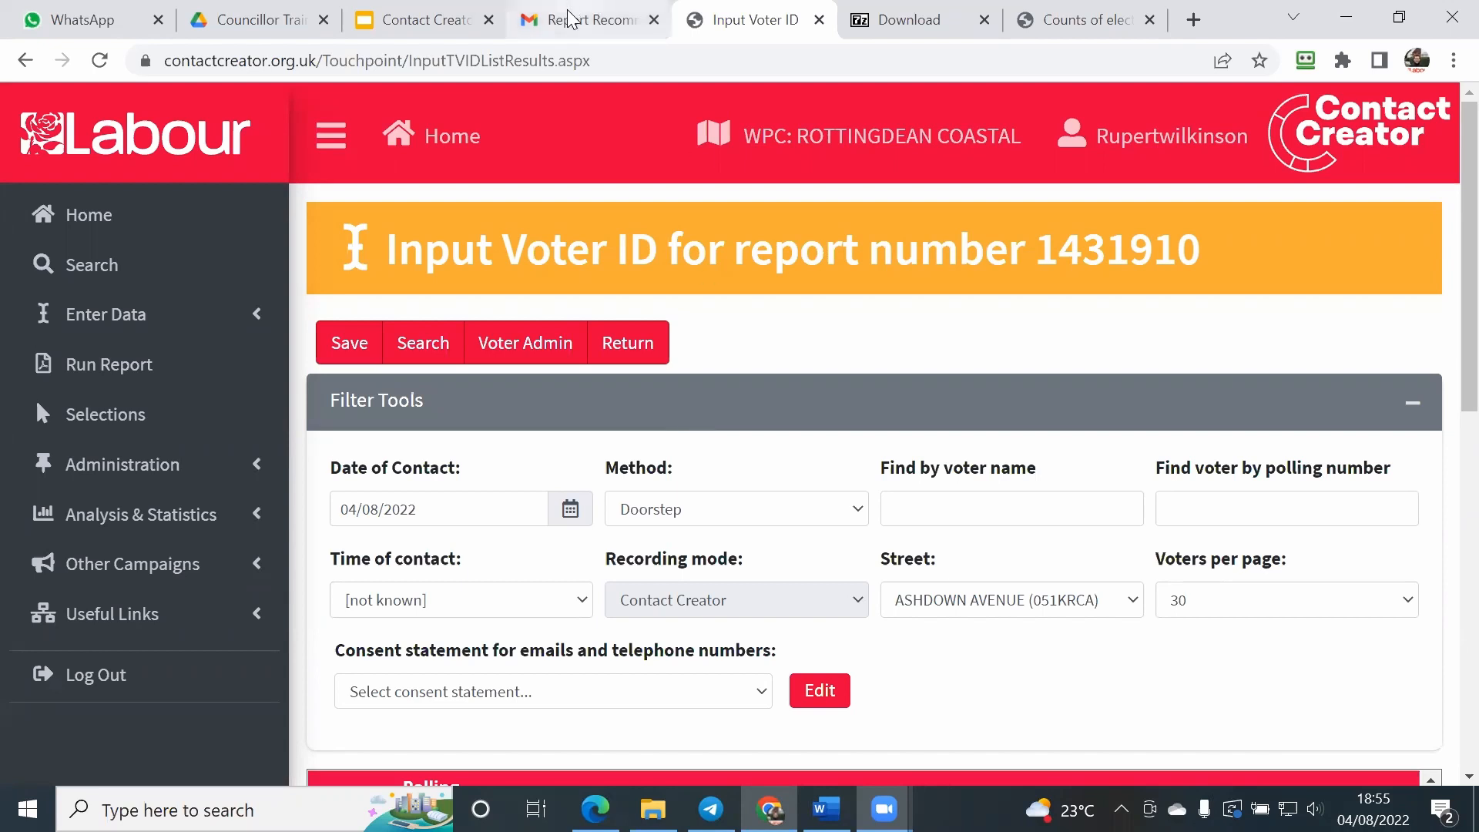
click(653, 808)
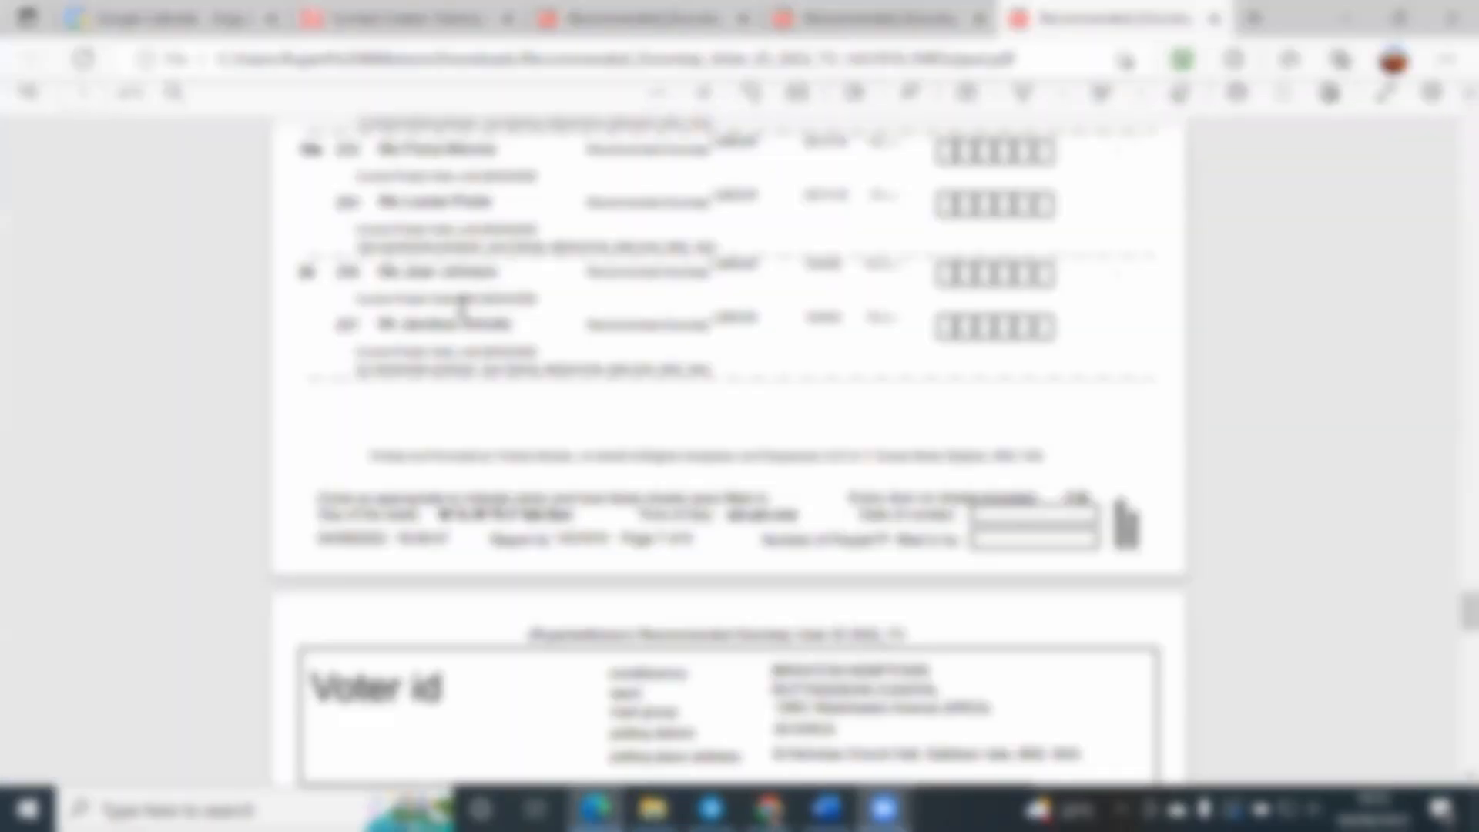
scroll(462, 303, up, 5)
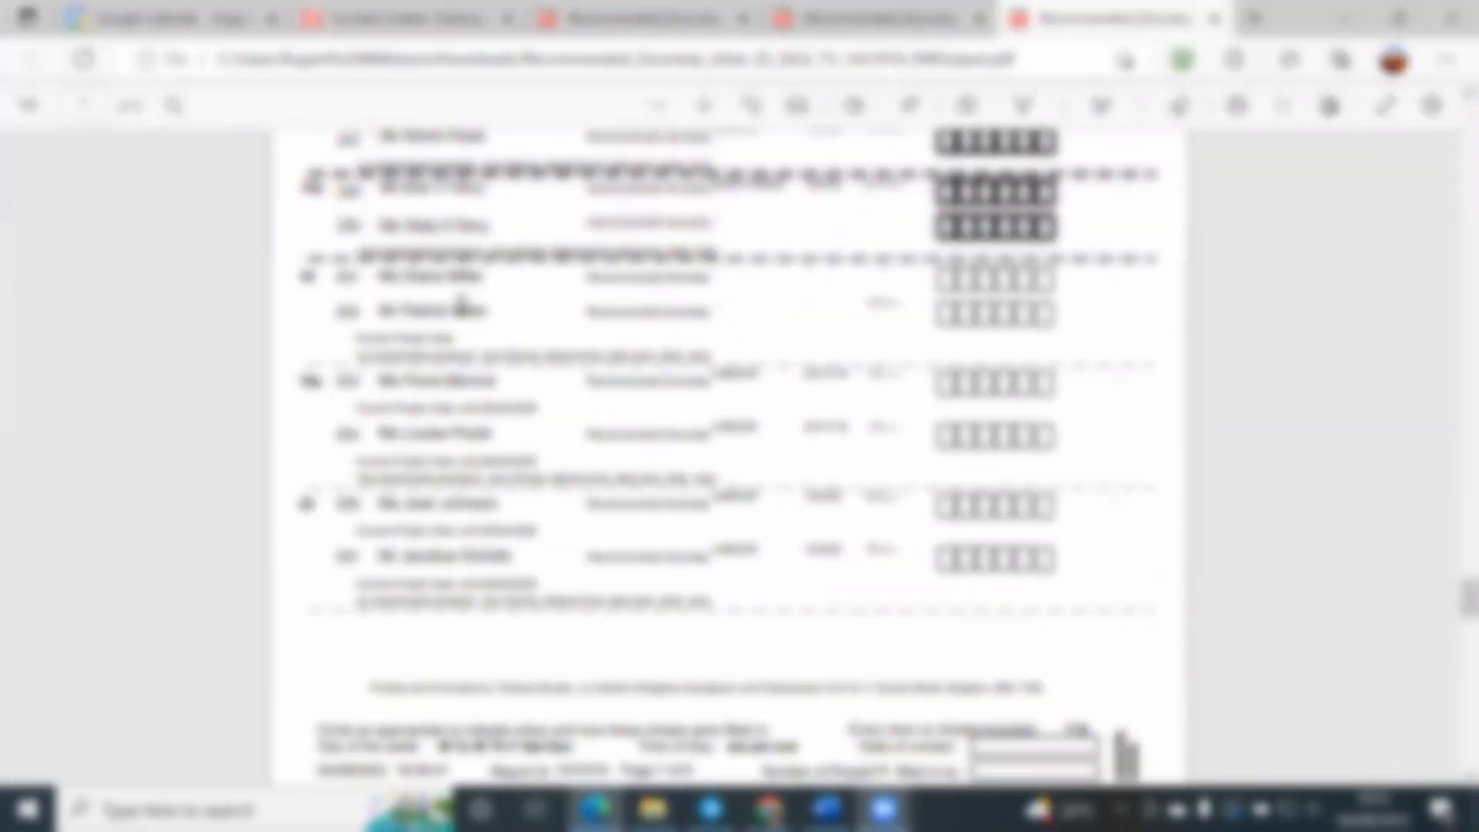